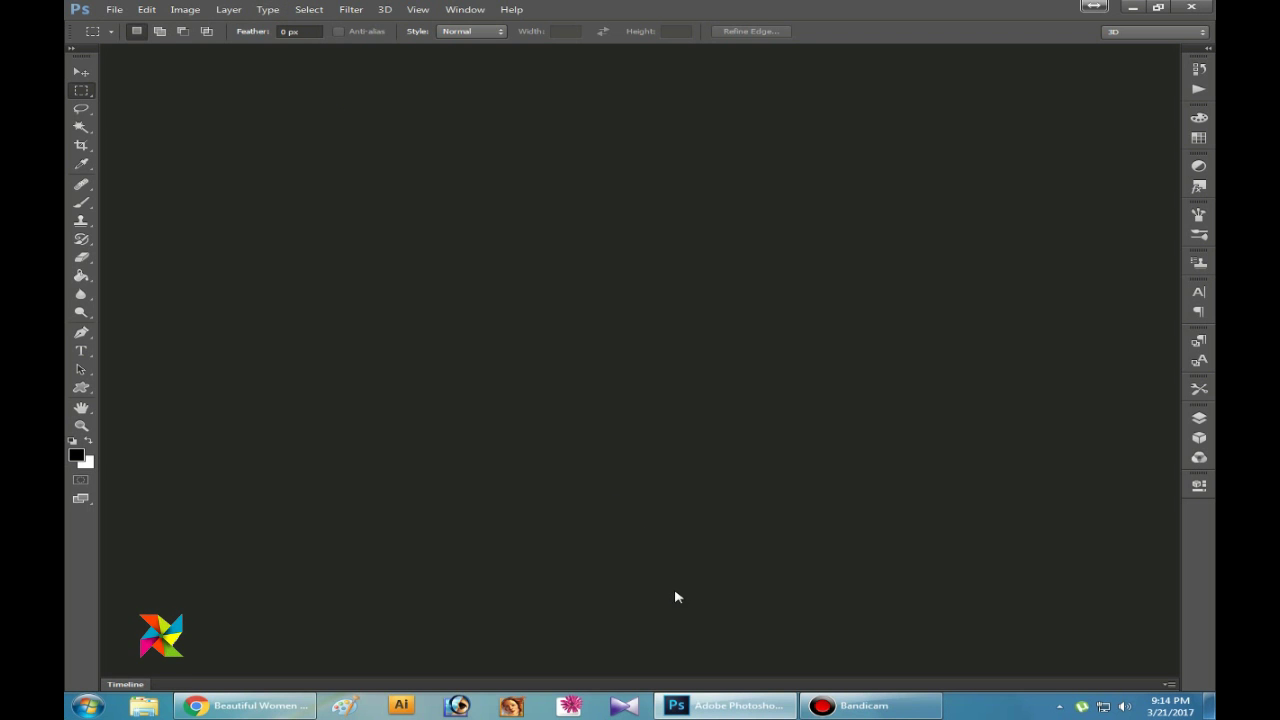
Open the portrait photo kHjzh1.jpg from the Desktop folder.
left_click(117, 14)
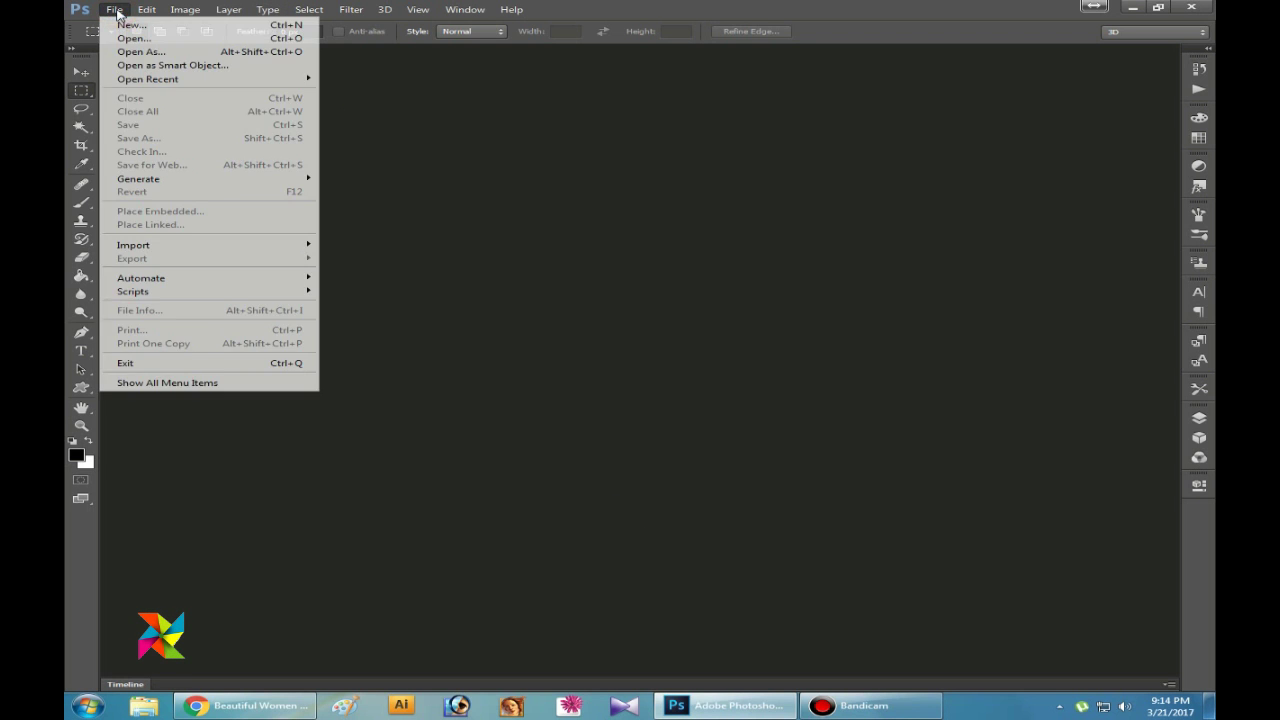
left_click(131, 40)
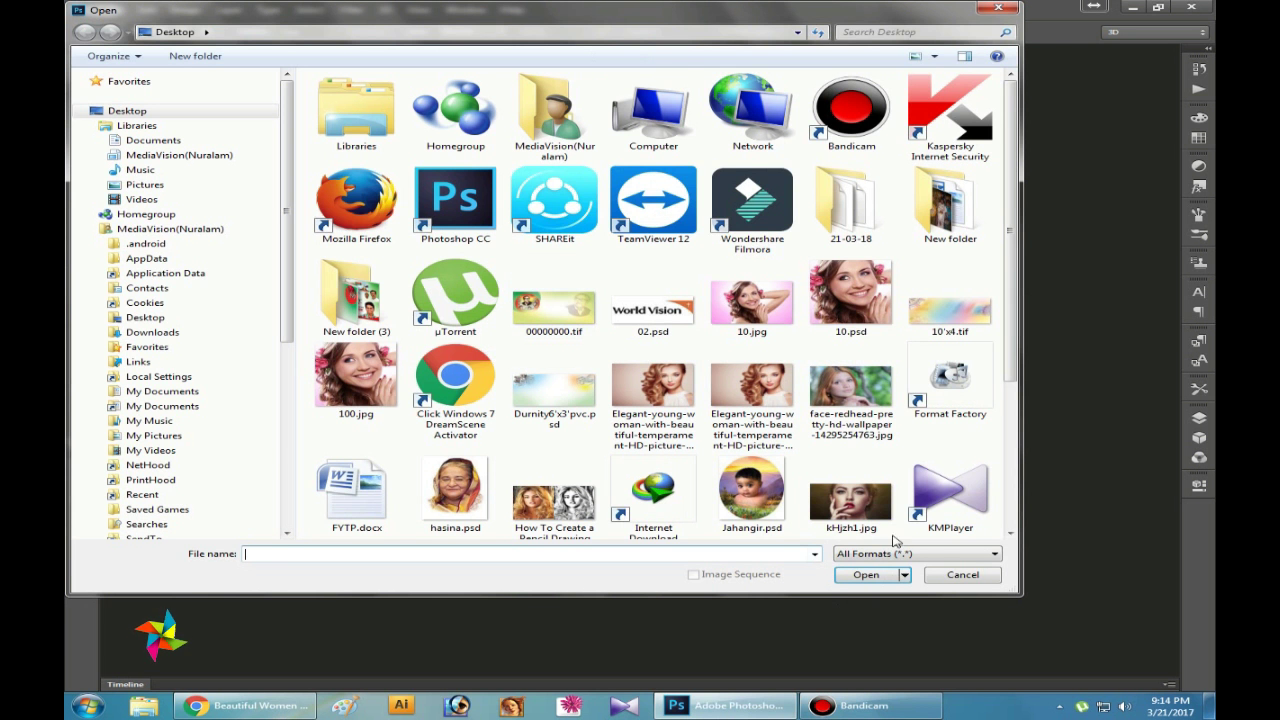
left_click(851, 505)
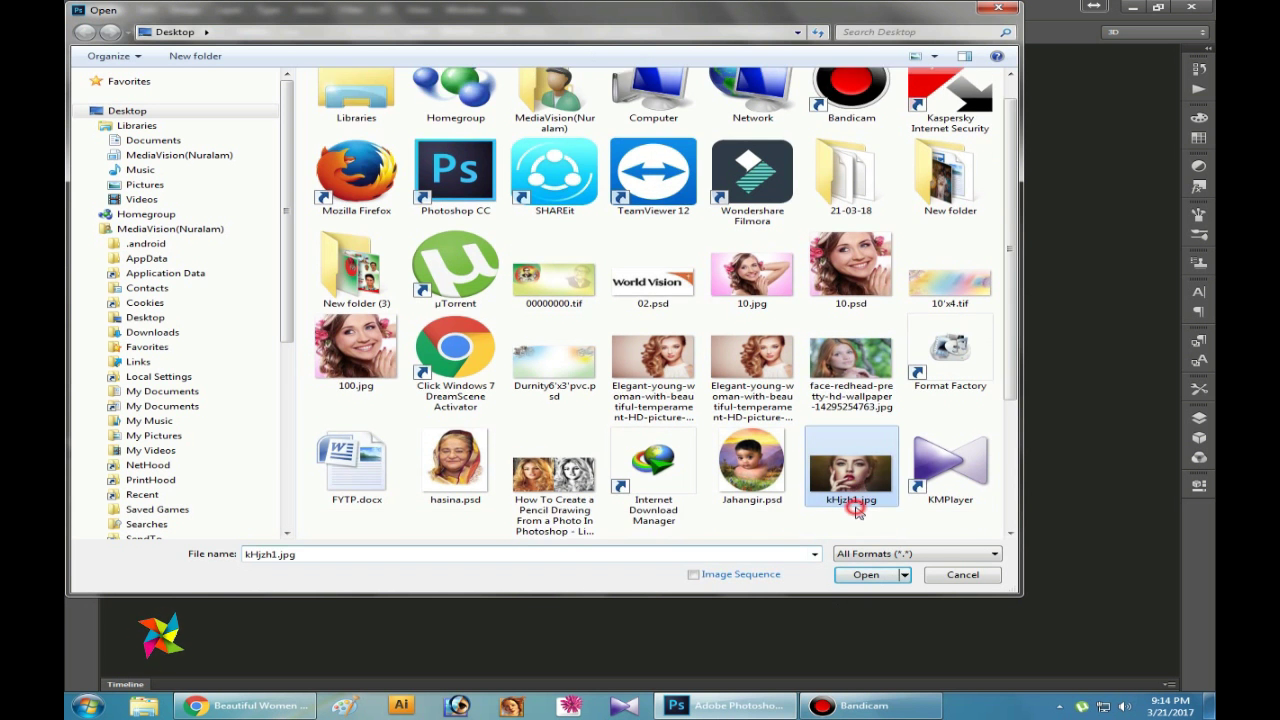
left_click(867, 577)
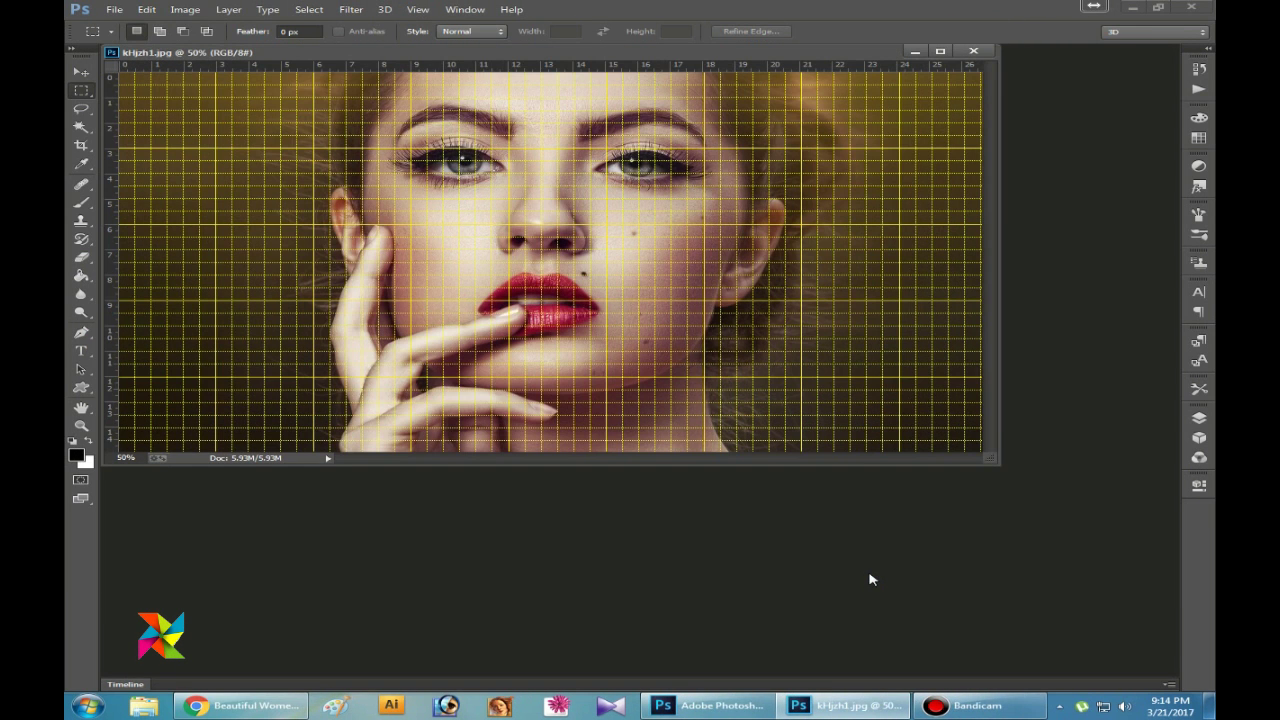
Hide the grid, dock kHjzh1.jpg as a tab, and prepare an 850 × 850 px crop.
key("ctrl+apostrophe")
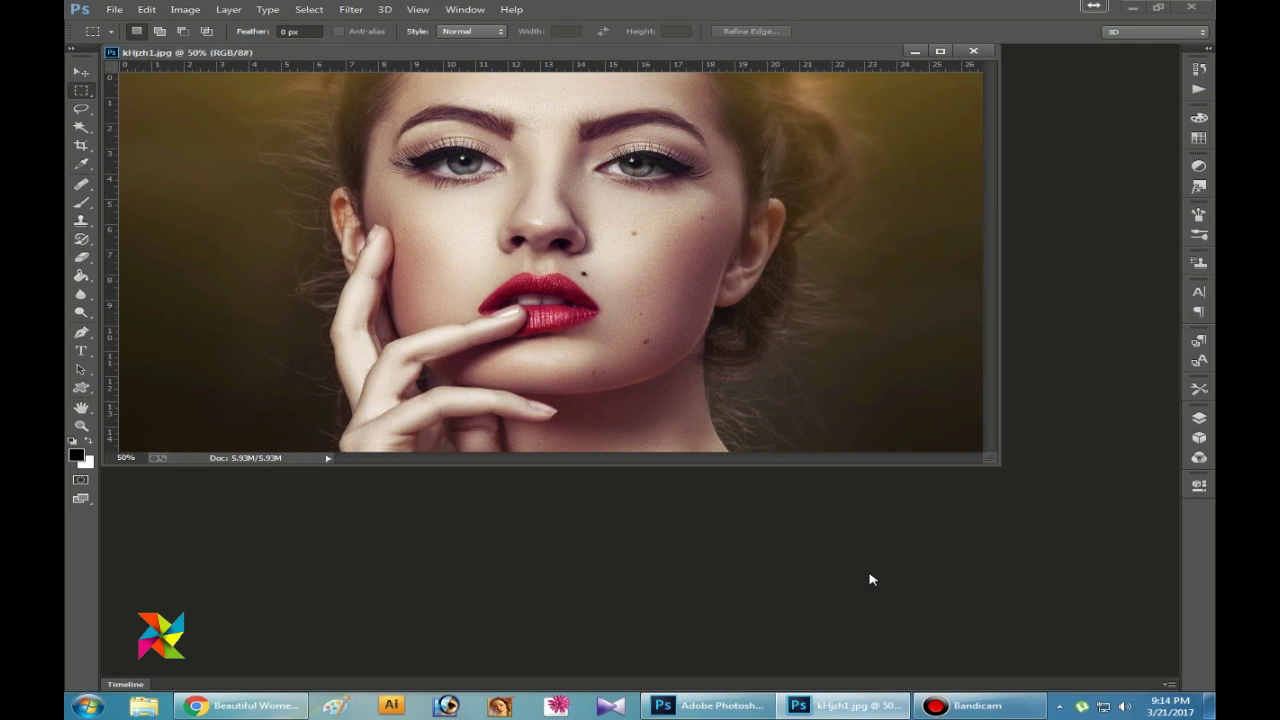
left_click(83, 72)
left_click_drag(753, 56, 829, 66)
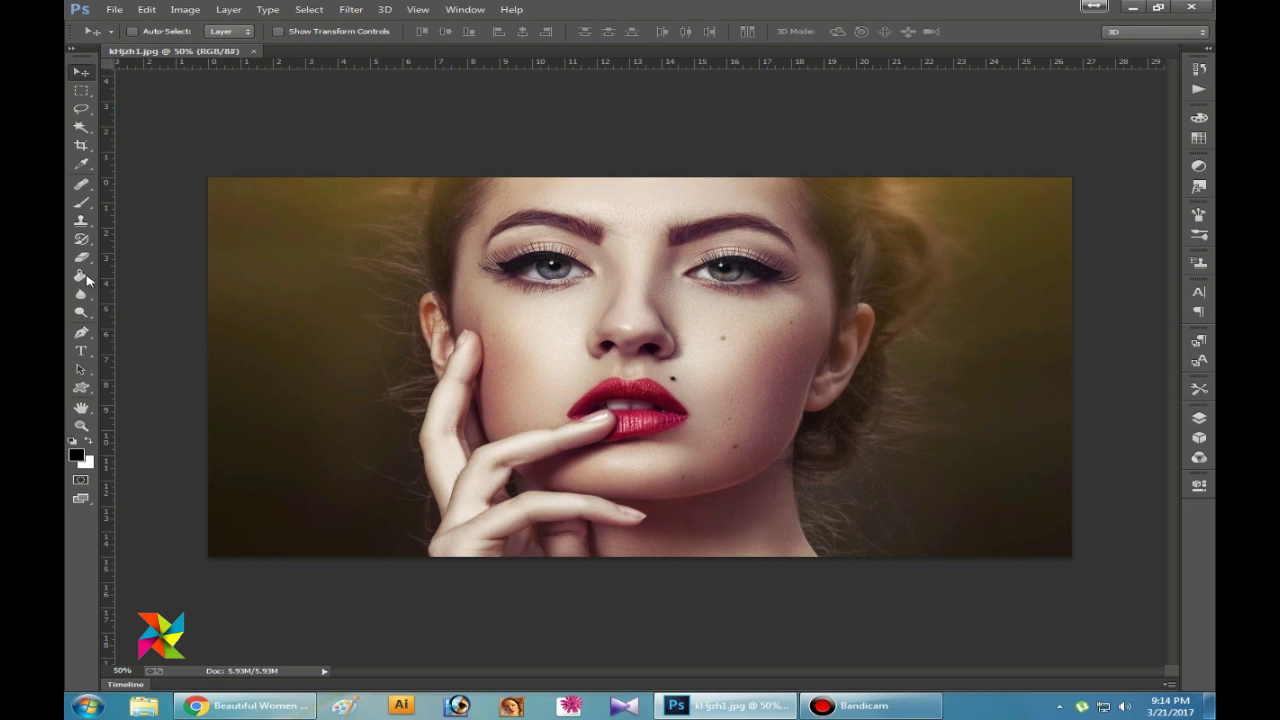
left_click(86, 186)
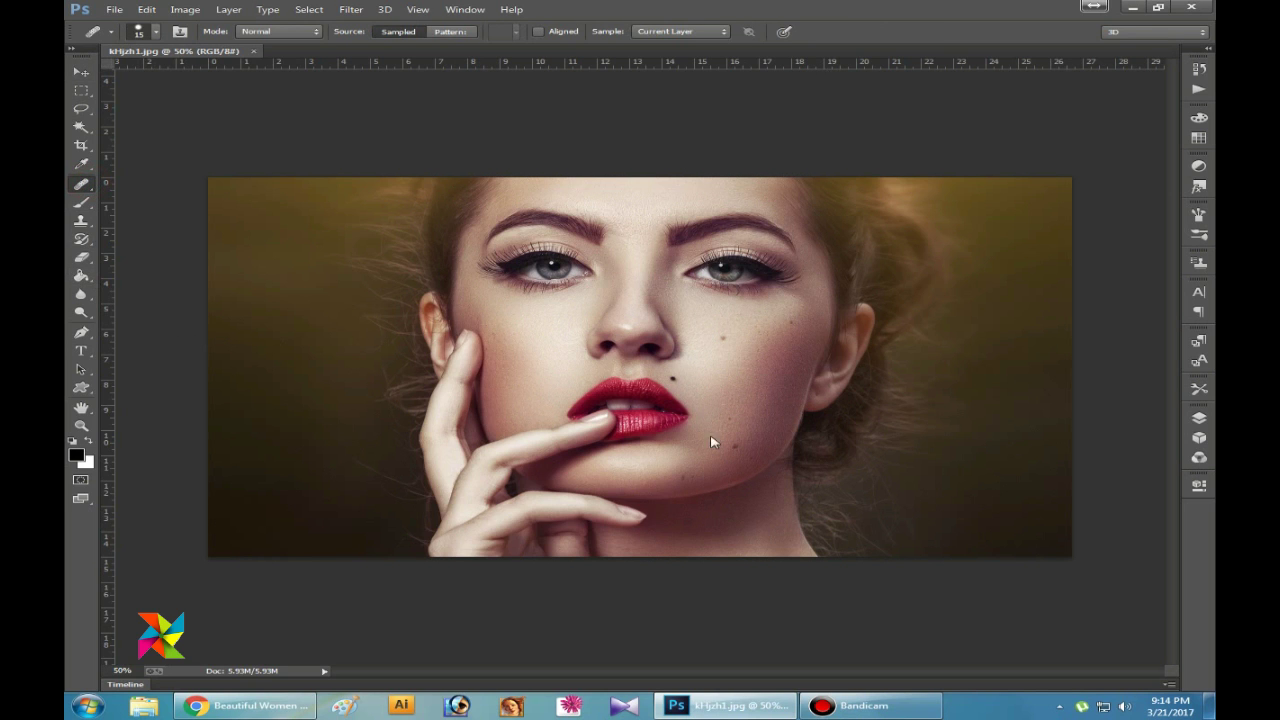
left_click(82, 145)
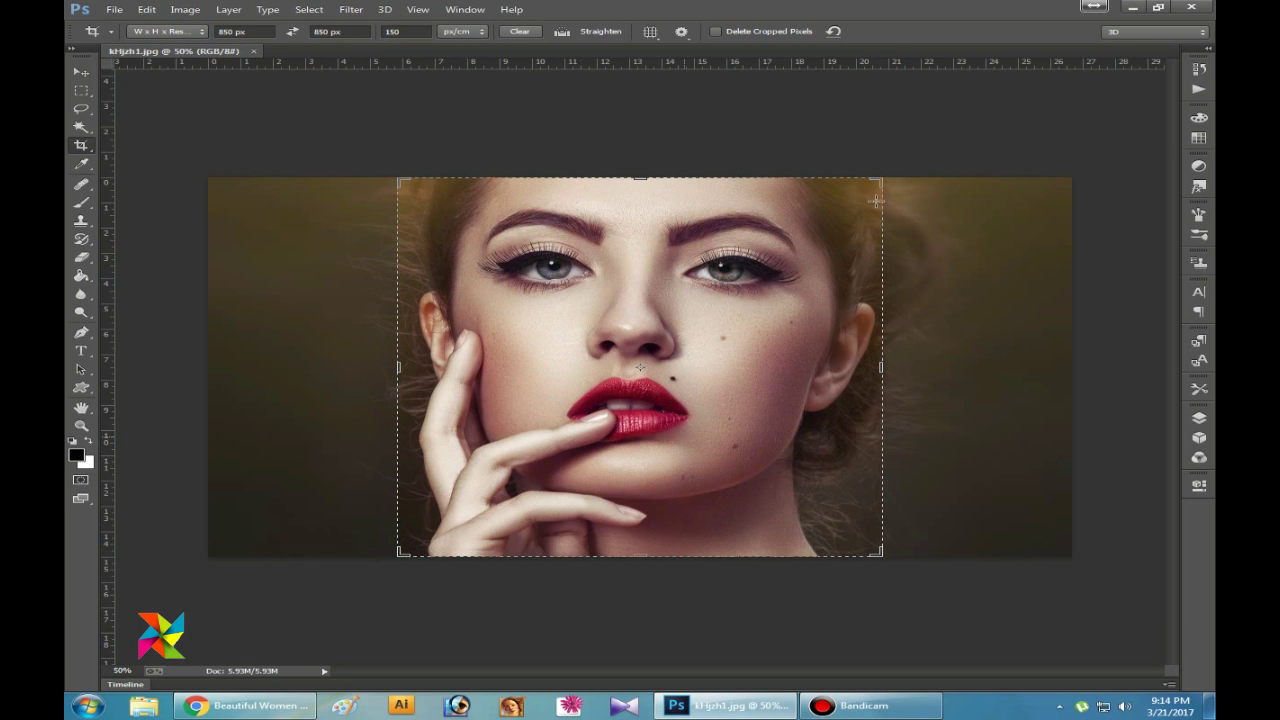
Frame the 850 × 850 crop around the face, apply it, and zoom to 100%.
left_click_drag(860, 186, 849, 205)
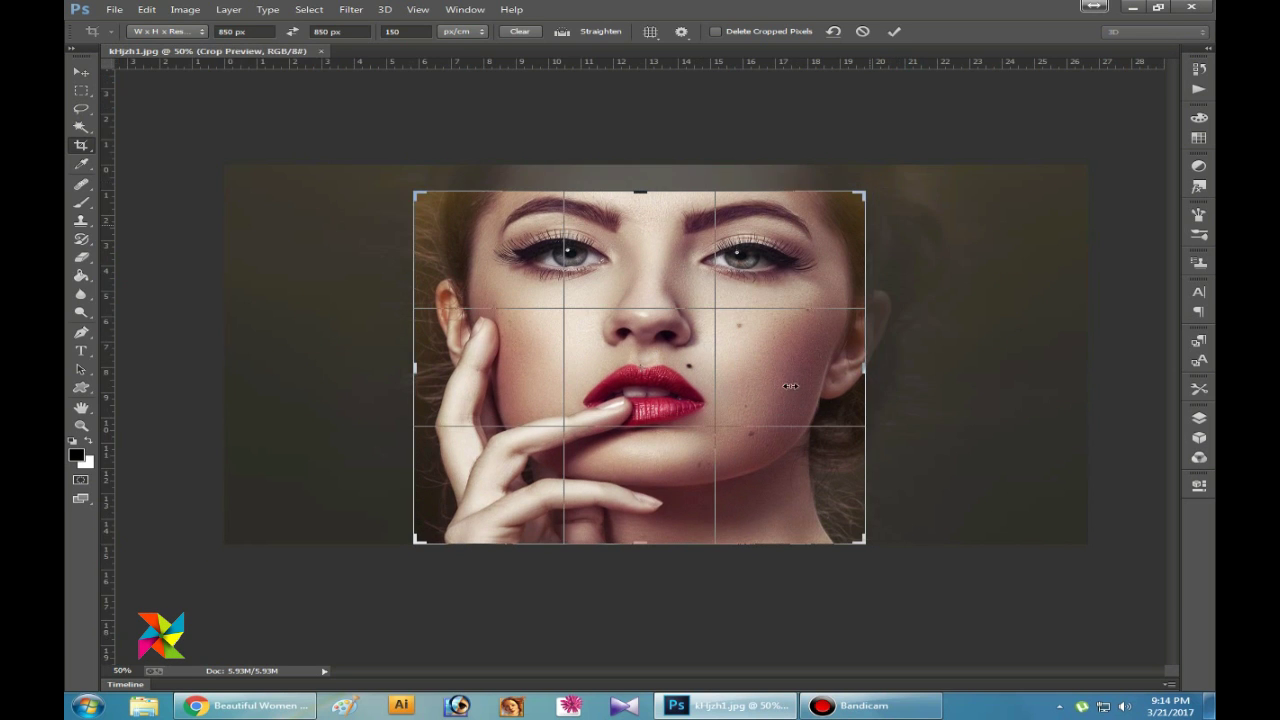
left_click_drag(773, 362, 753, 415)
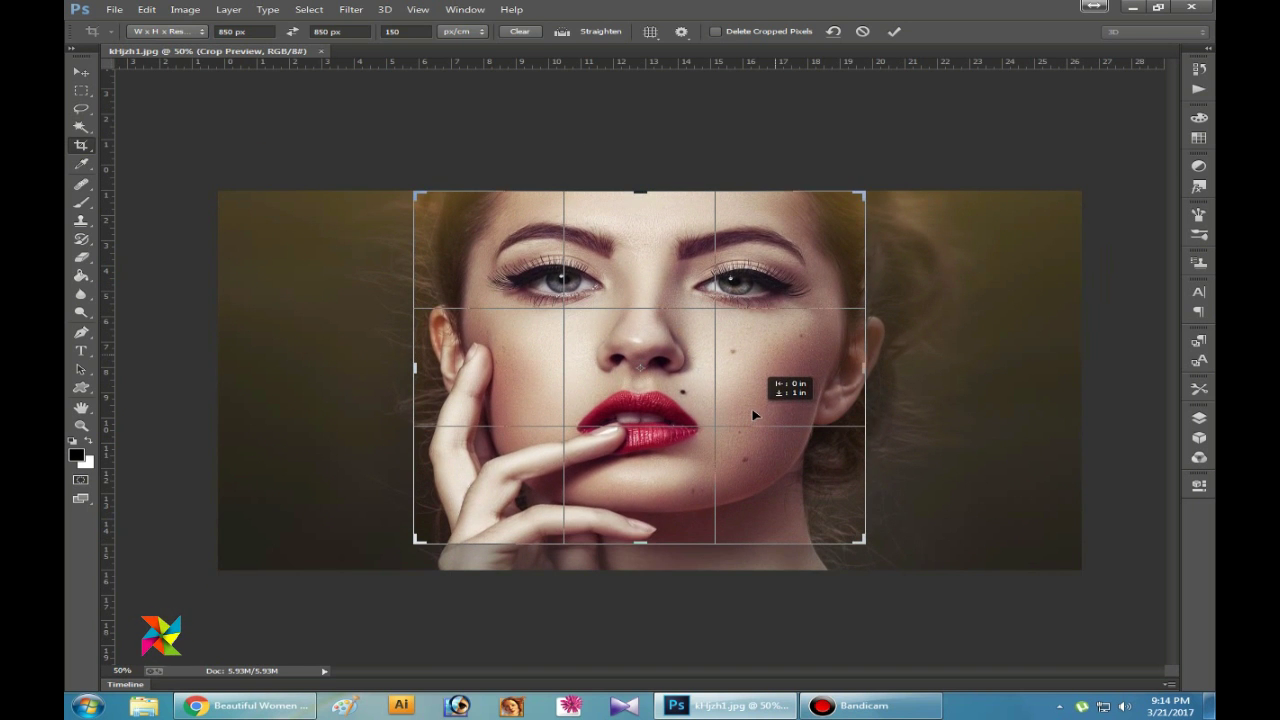
left_click_drag(754, 415, 757, 414)
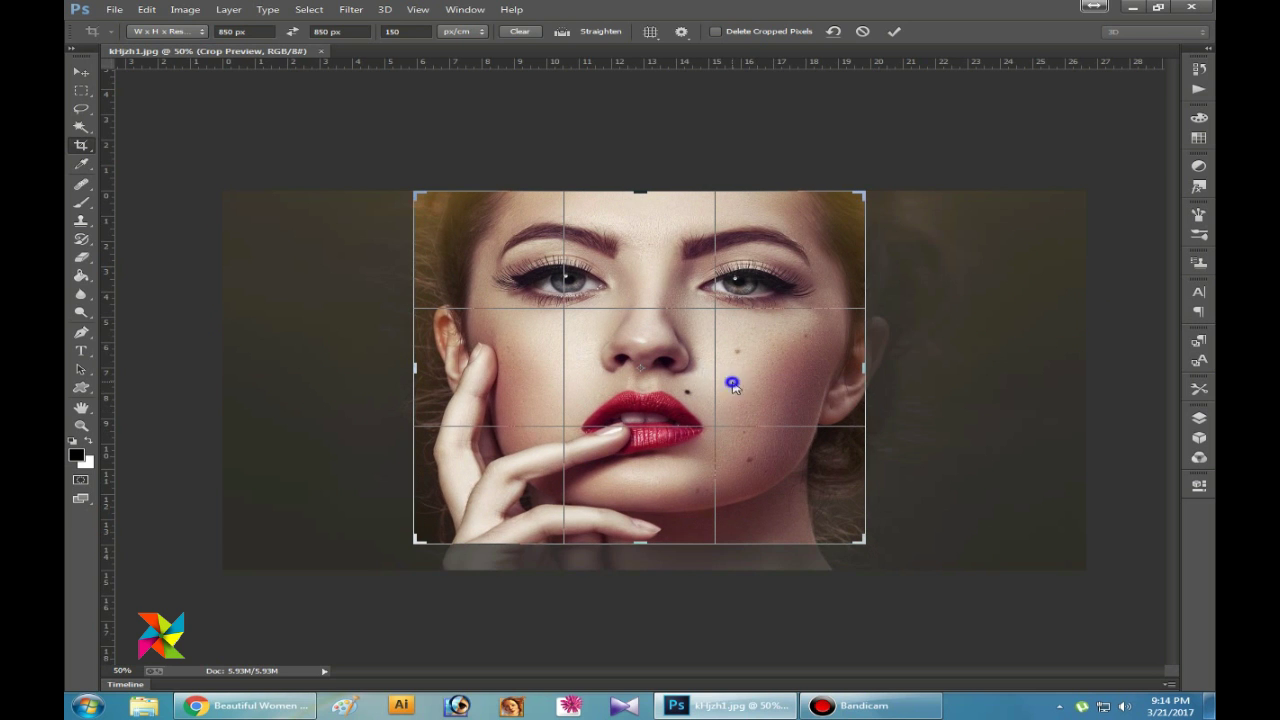
right_click(732, 384)
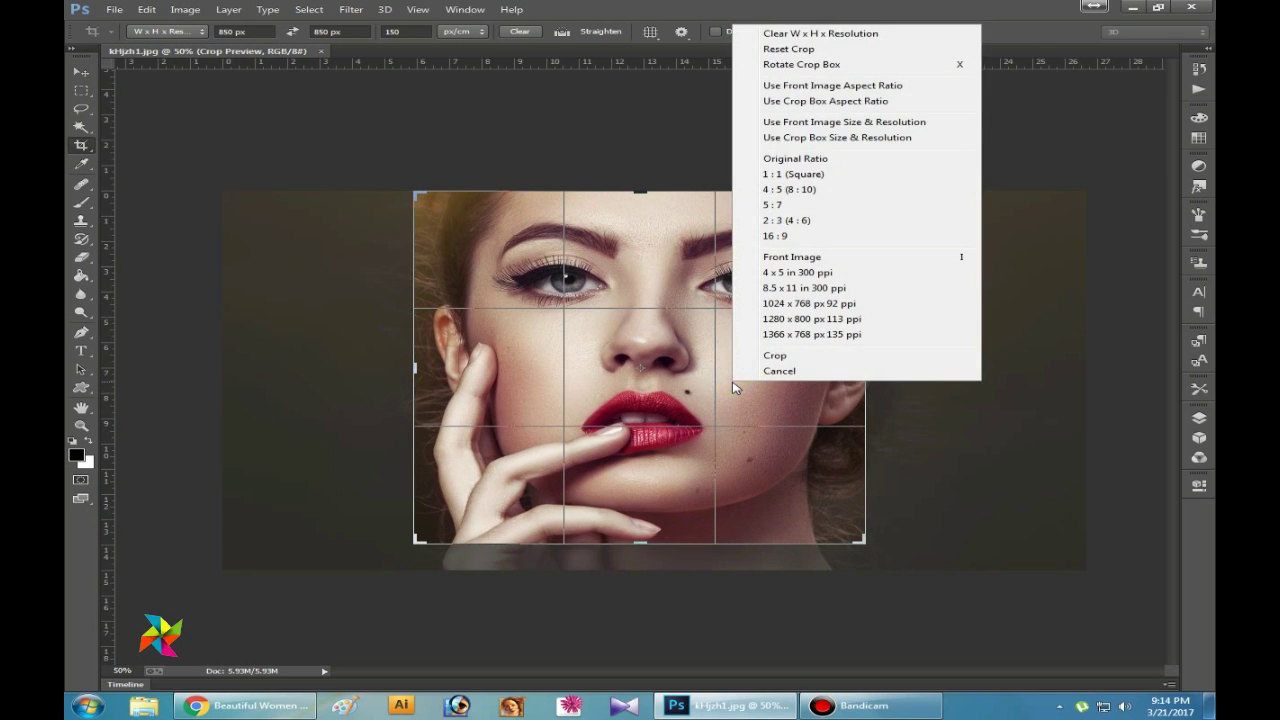
left_click(776, 356)
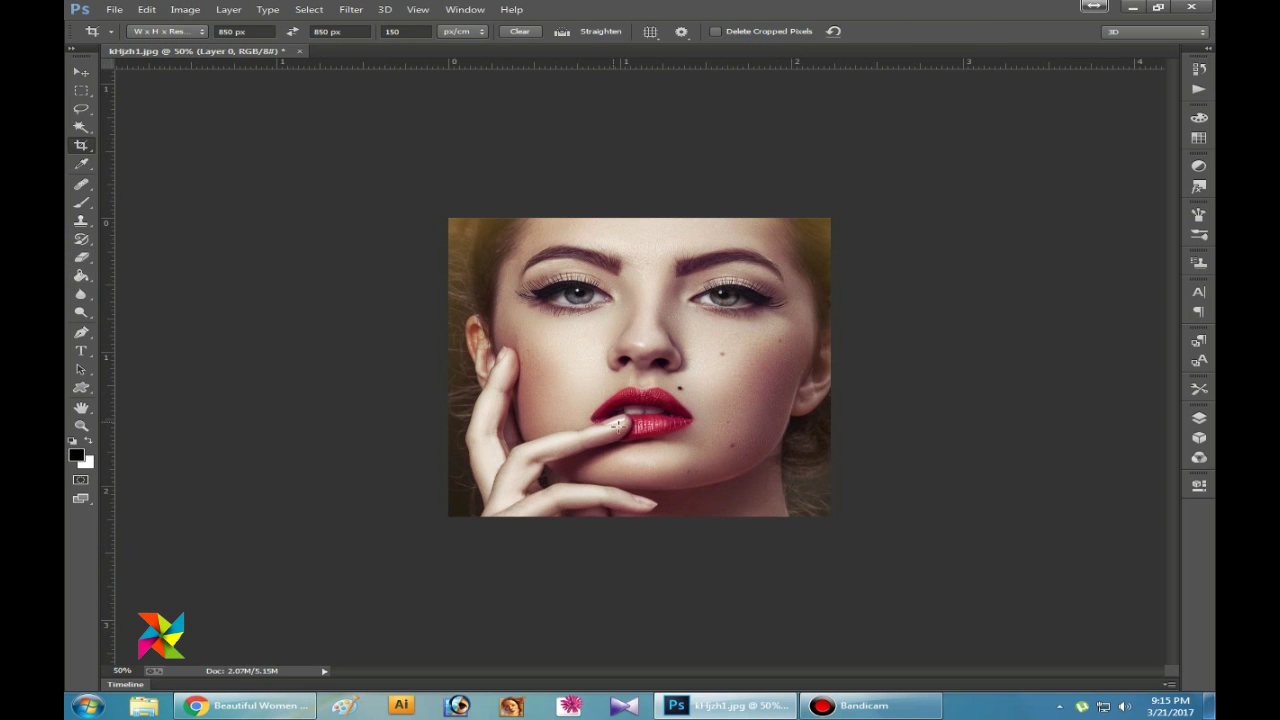
left_click(729, 381)
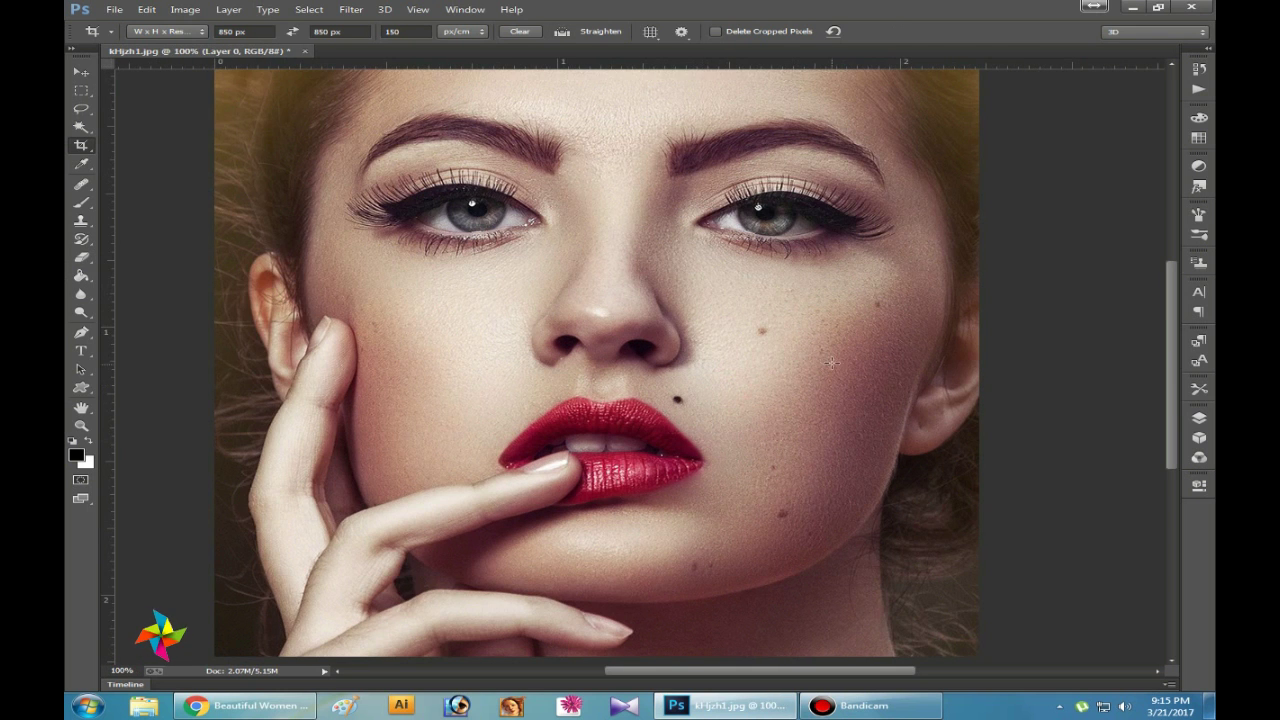
Spot-heal the moles above the lip and on the cheek.
left_click(766, 395, "alt")
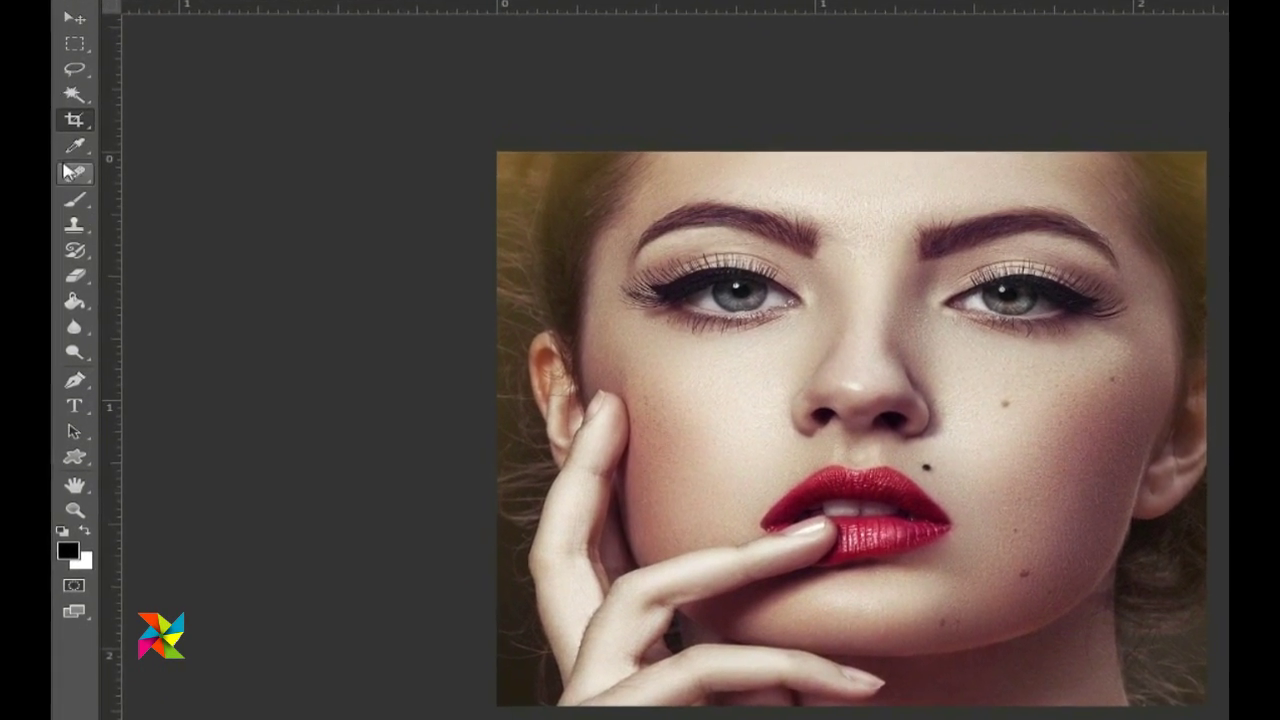
left_click(76, 176)
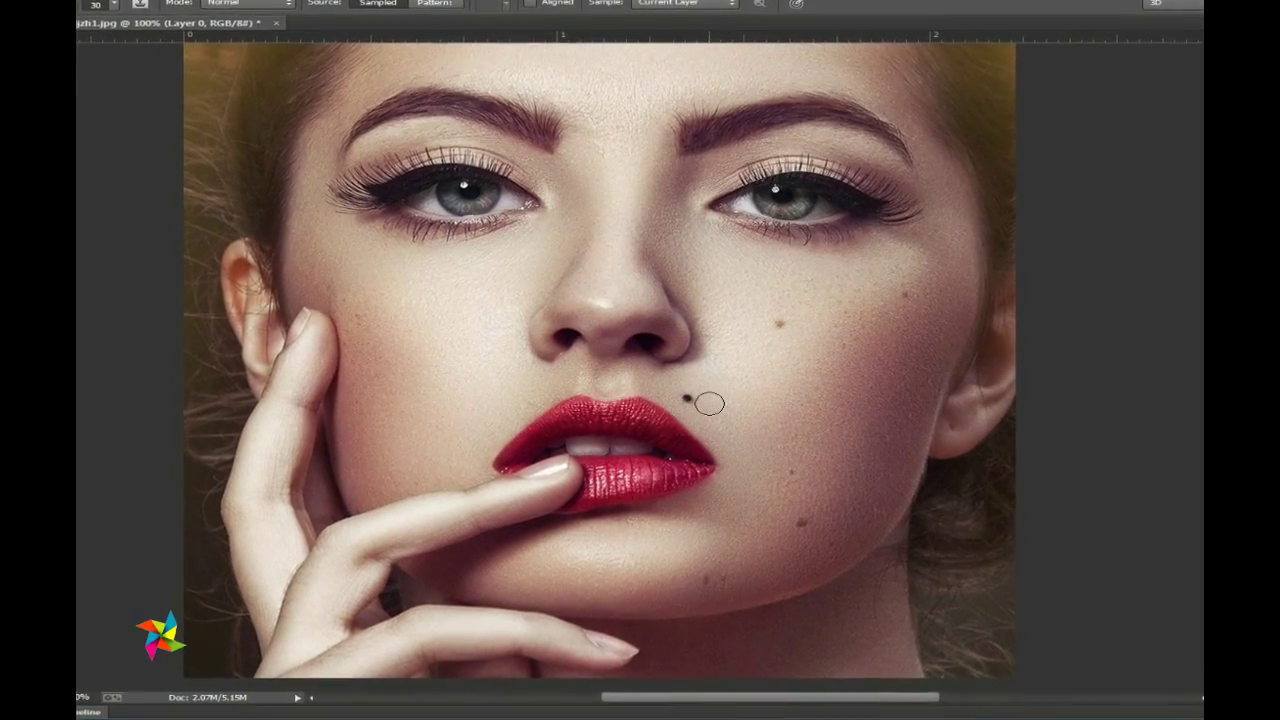
left_click(714, 402)
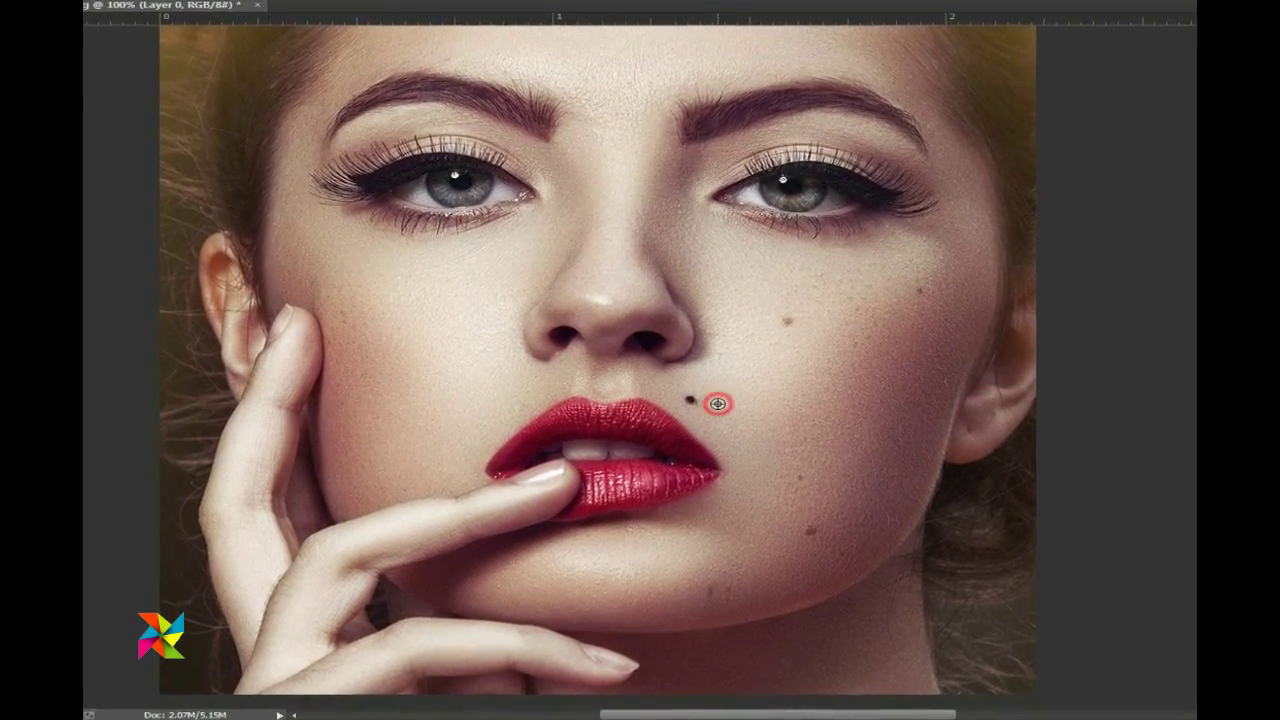
left_click(697, 401)
left_click(790, 321)
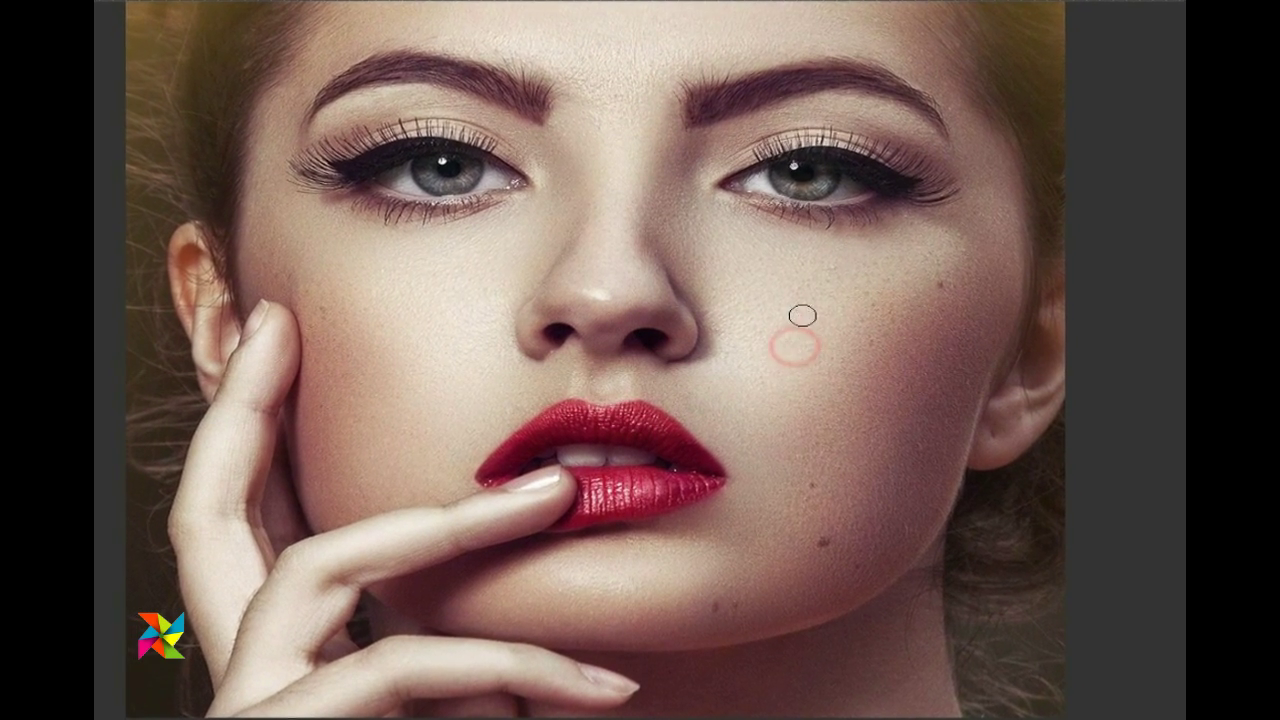
left_click(940, 286)
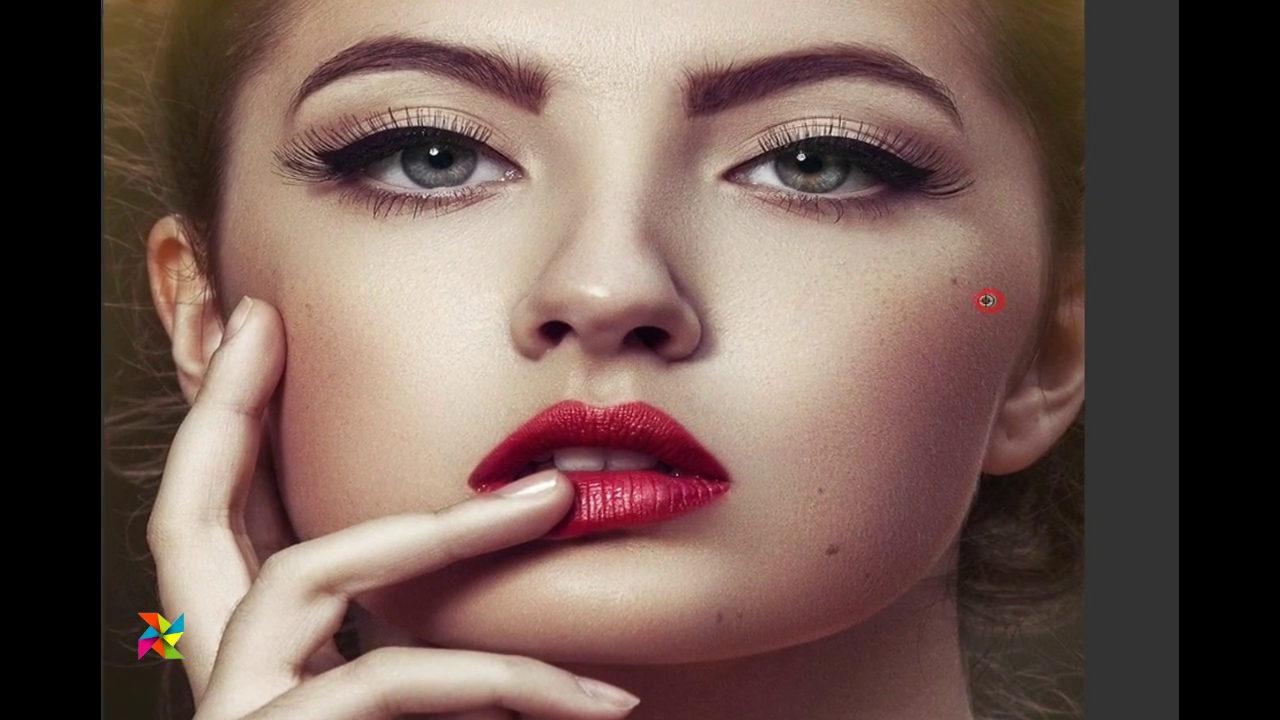
Spot-heal the remaining blemishes on the chin and below the lip.
left_click(850, 592)
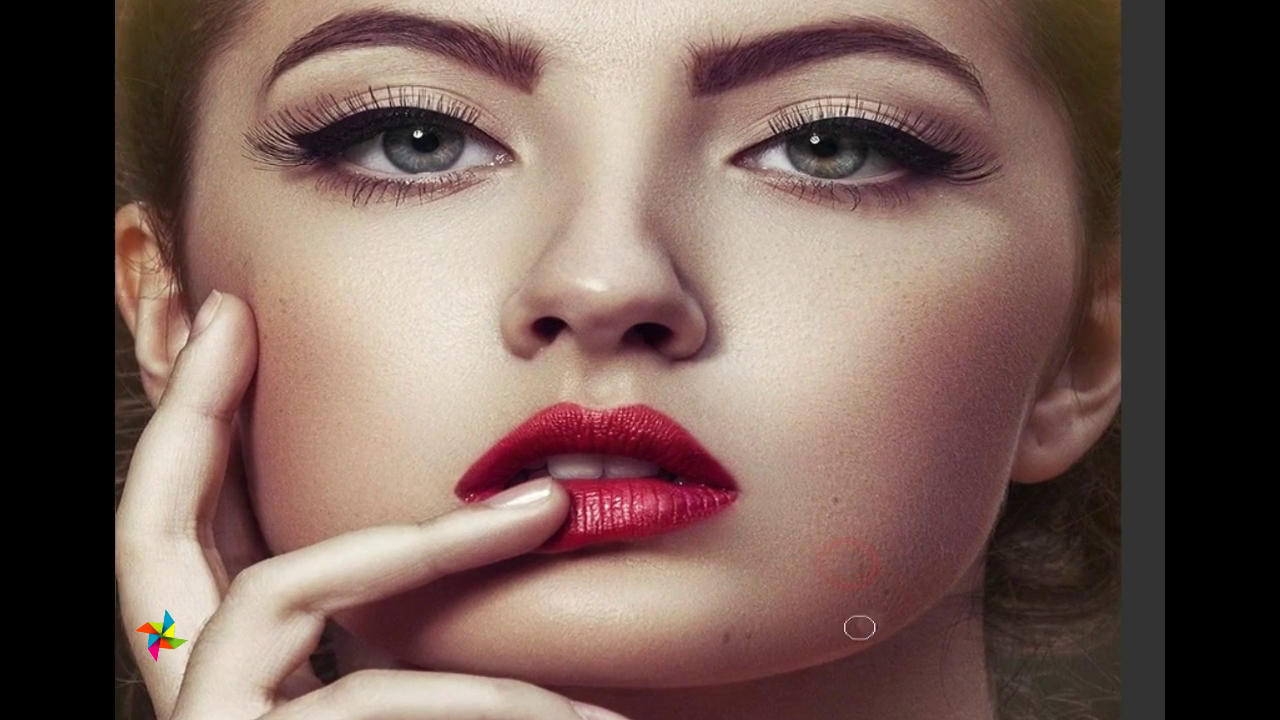
left_click(845, 612)
left_click(890, 517)
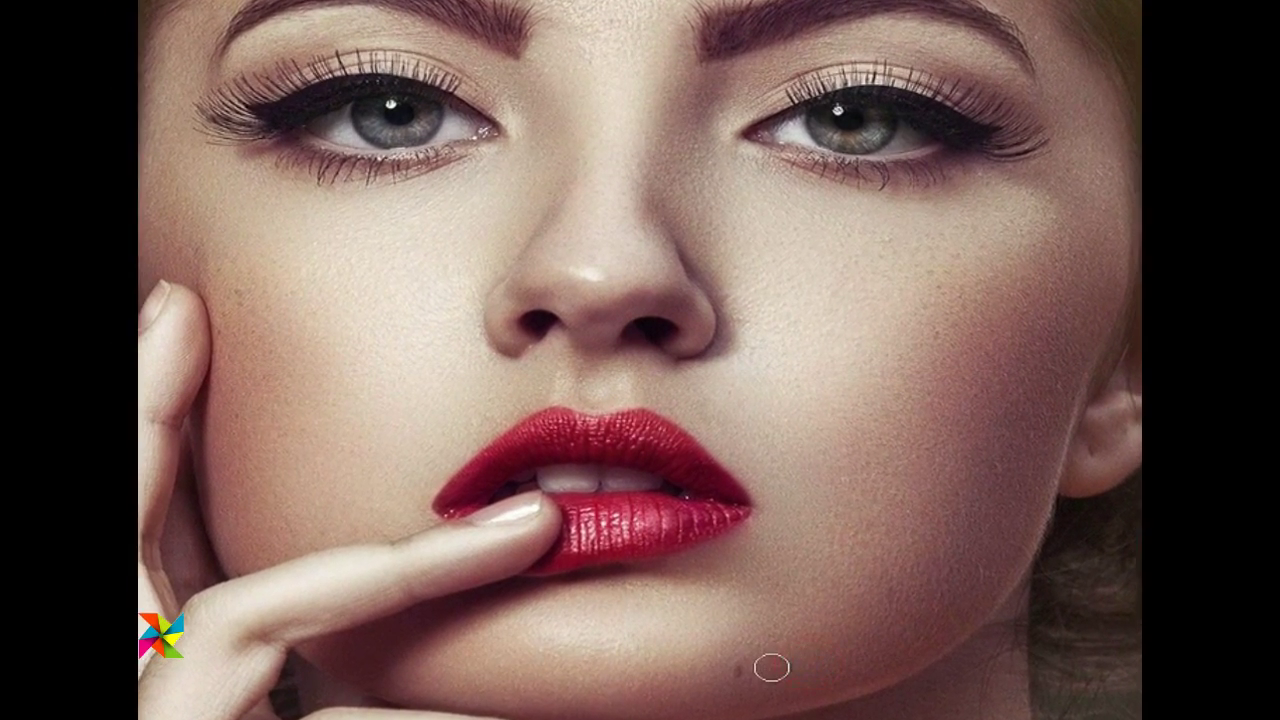
left_click(773, 670)
left_click(831, 675)
left_click(752, 689)
left_click(857, 591)
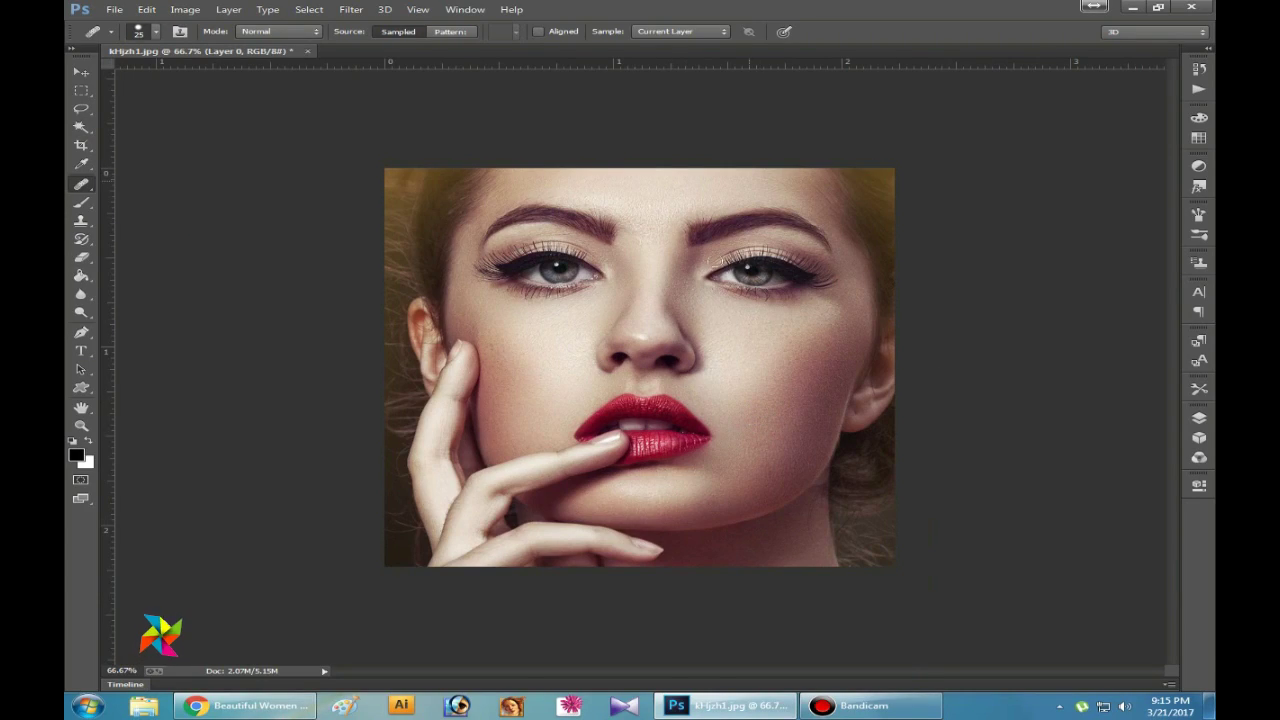
left_click(79, 80)
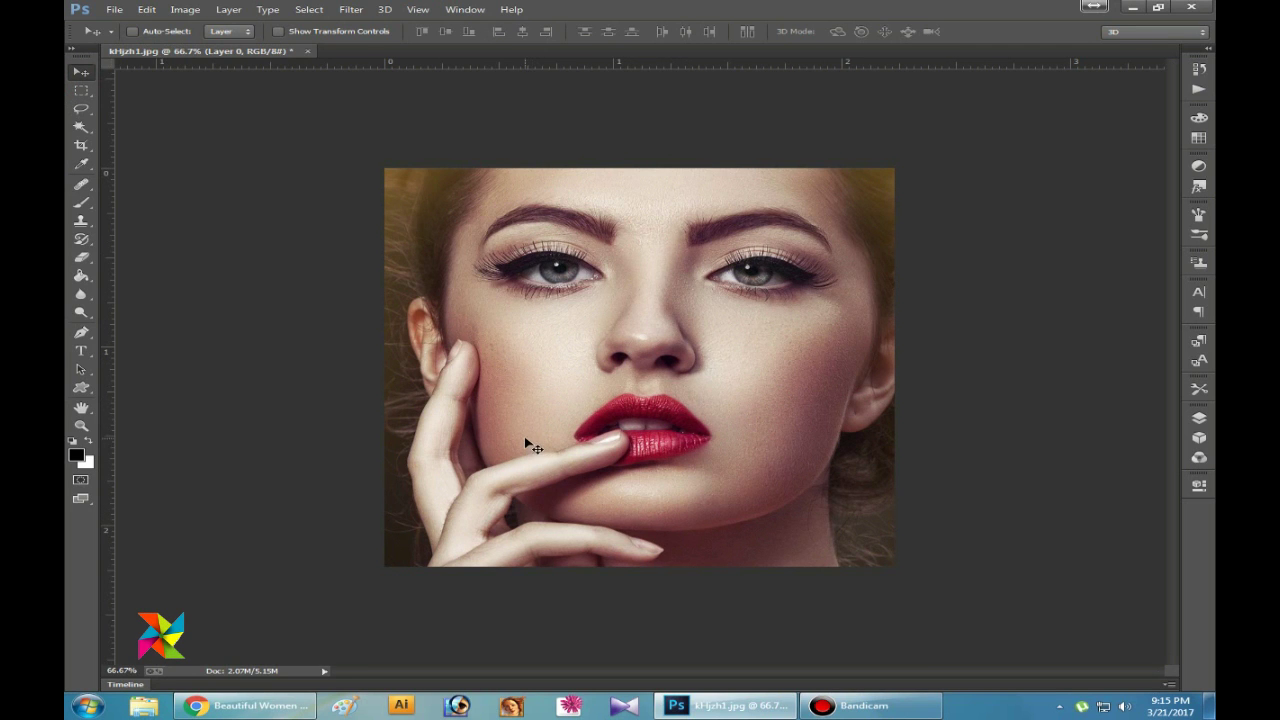
Duplicate the photo layer twice with Ctrl+J and select the bottom Layer 0.
left_click(1201, 421)
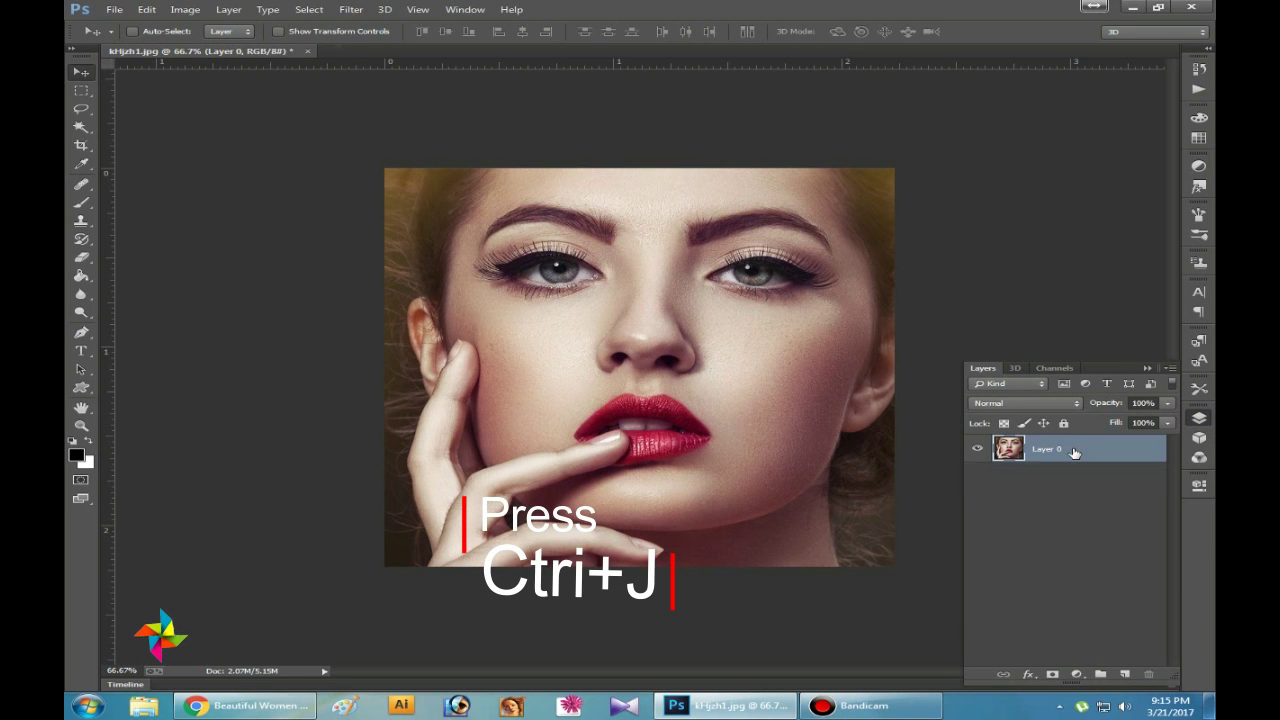
key("ctrl+j")
key("ctrl+j")
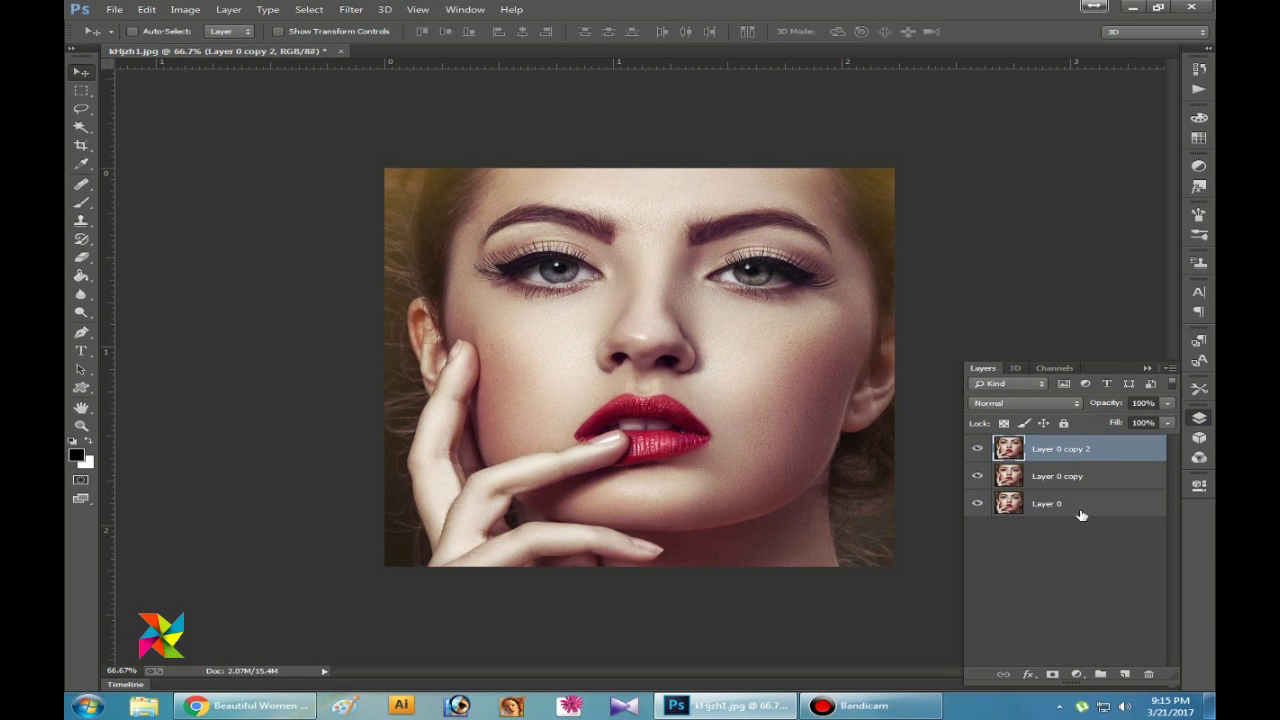
left_click(1080, 505)
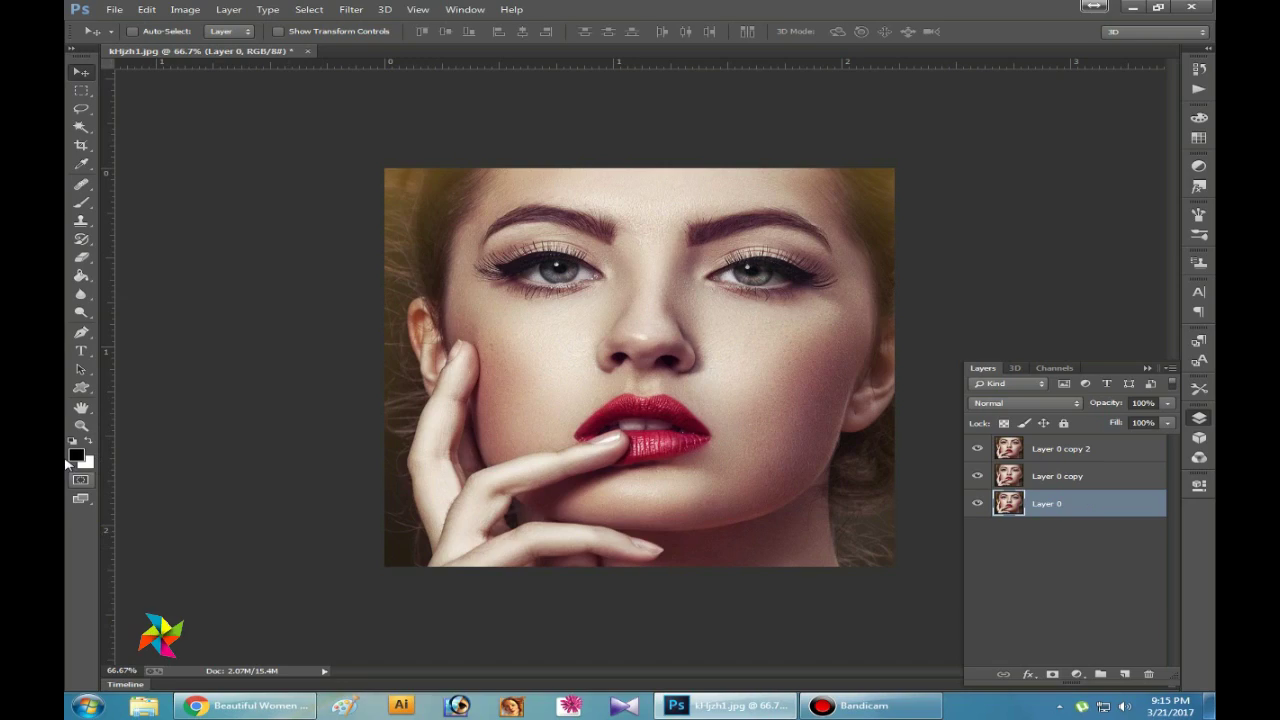
Fill Layer 0 with solid black and select Layer 0 copy.
left_click(87, 441)
left_click(87, 441)
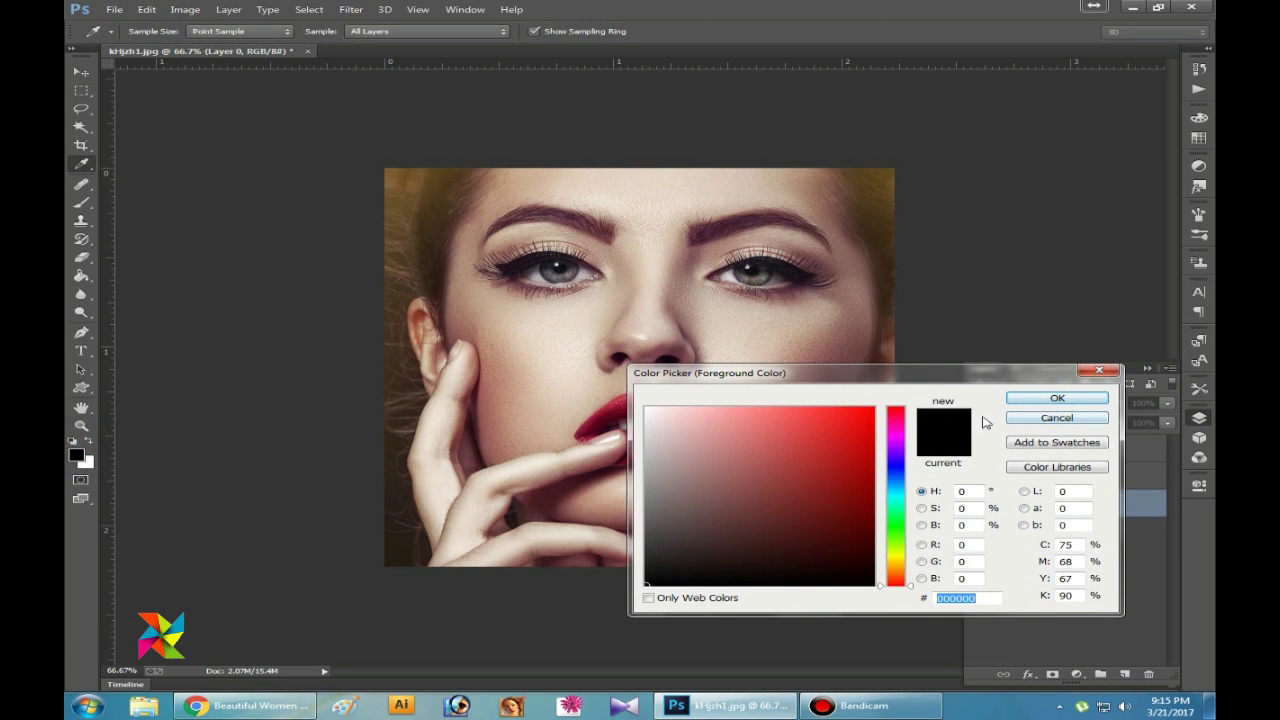
left_click(1040, 400)
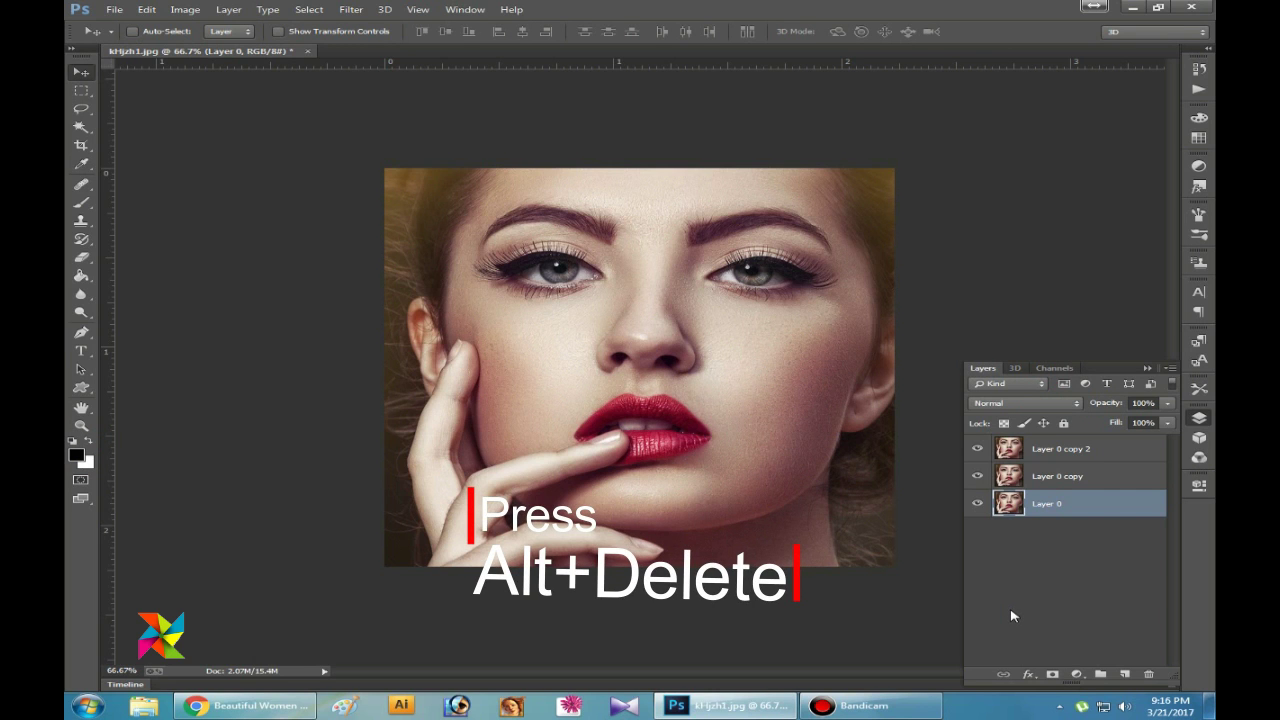
key("alt+Delete")
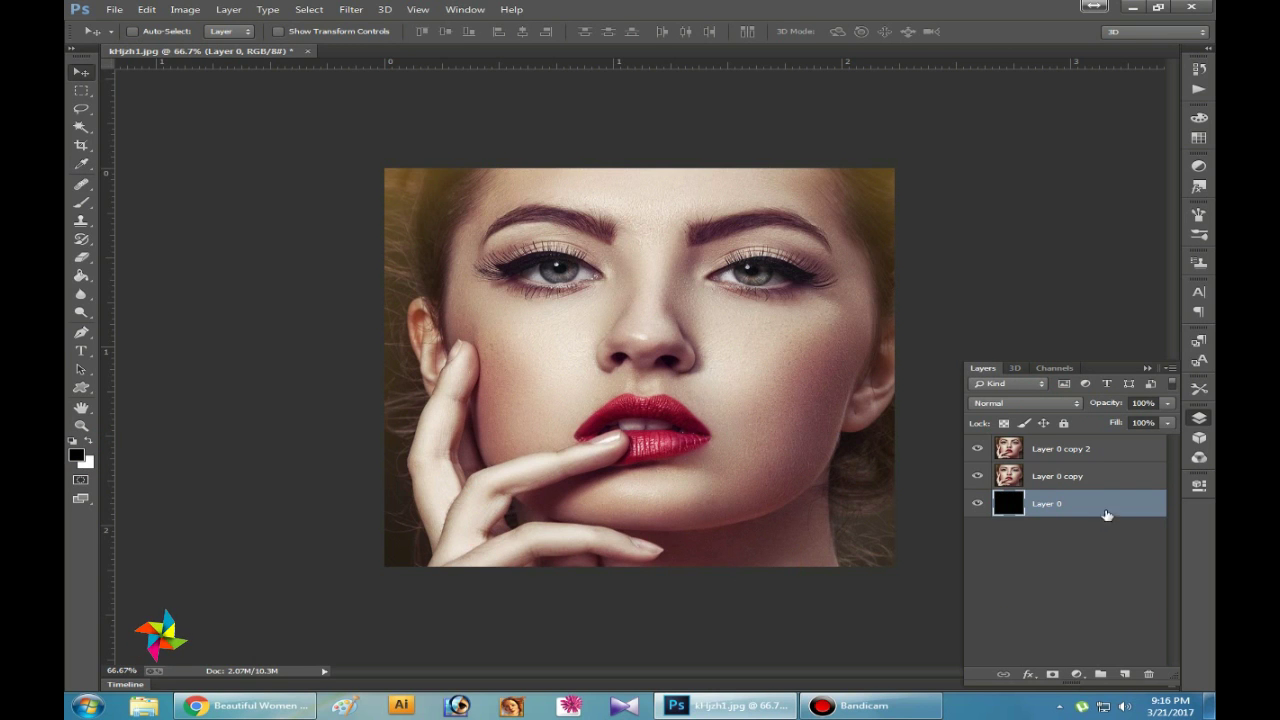
left_click(1050, 478)
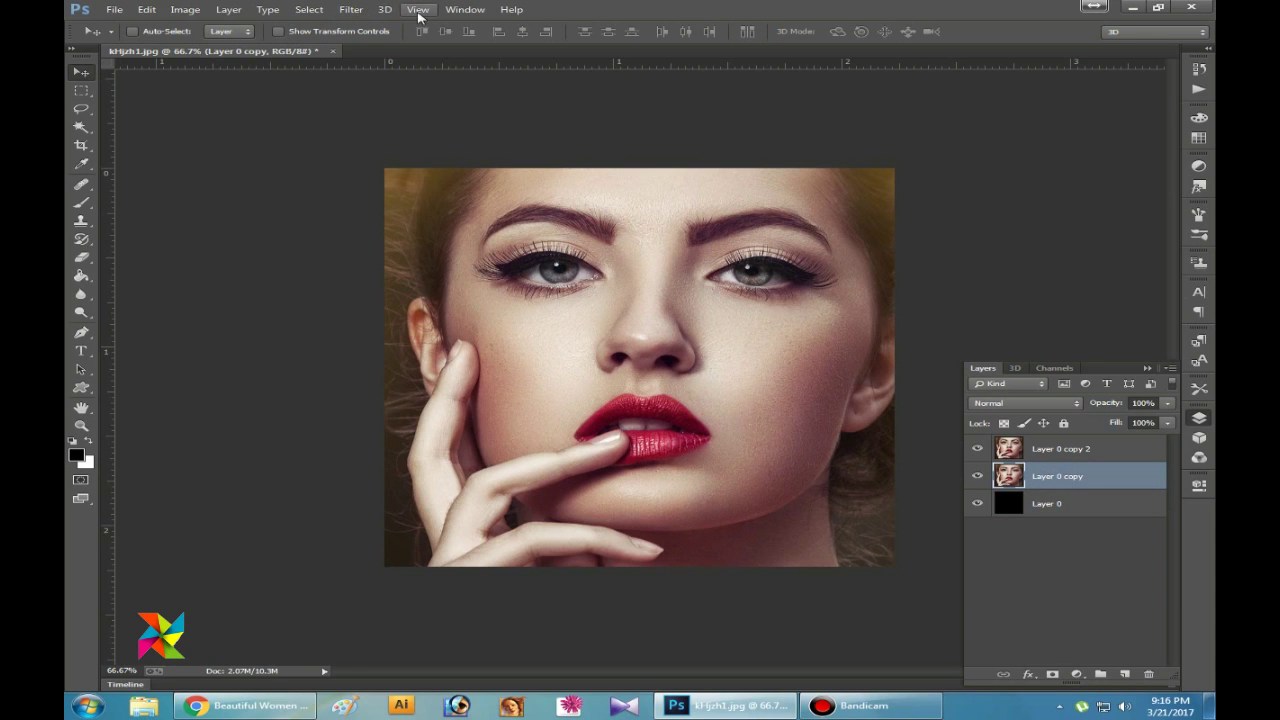
Set the grid to yellow (ffed00) with gridlines every 217 pixels, then select Layer 0 copy 2.
left_click(173, 13)
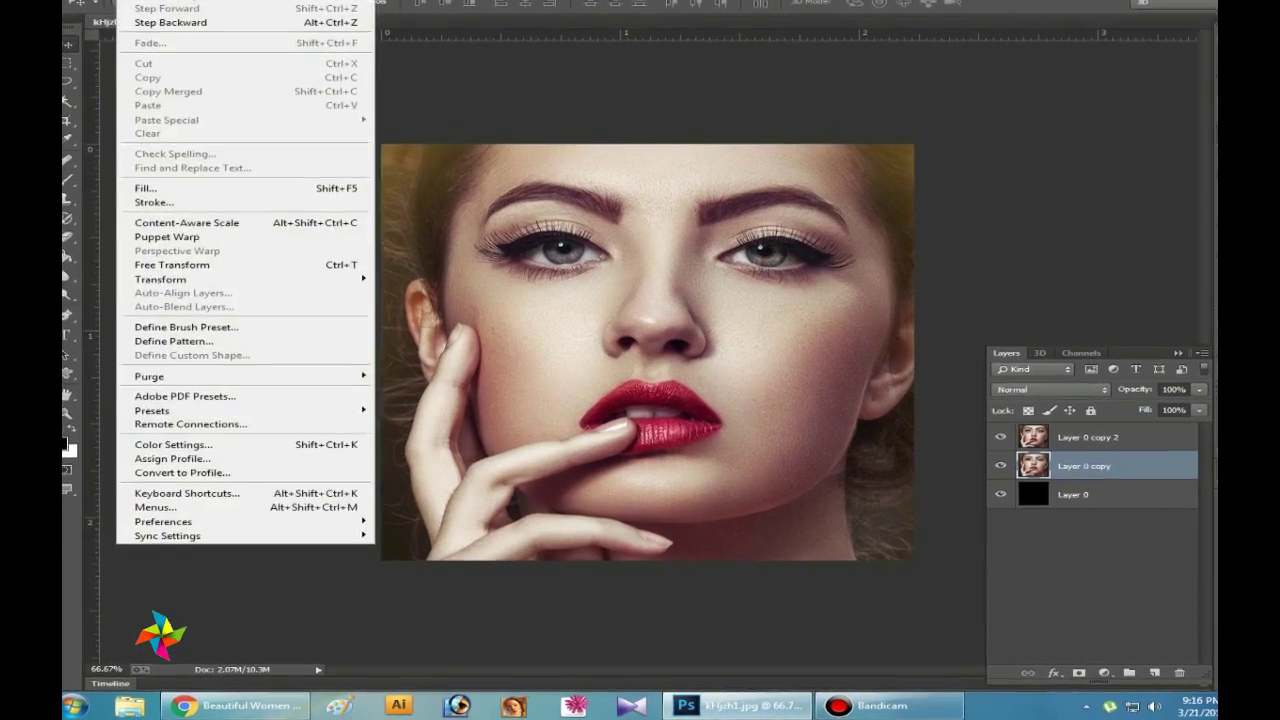
mouse_move(180, 443)
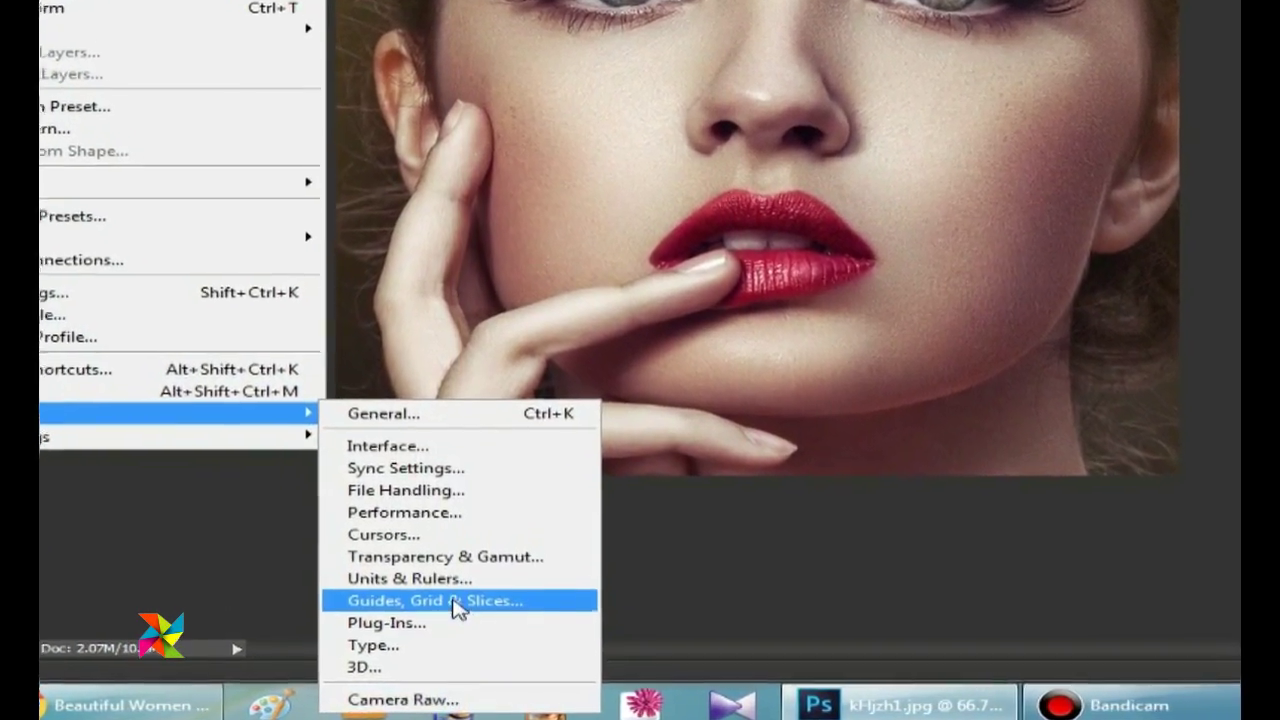
left_click(457, 610)
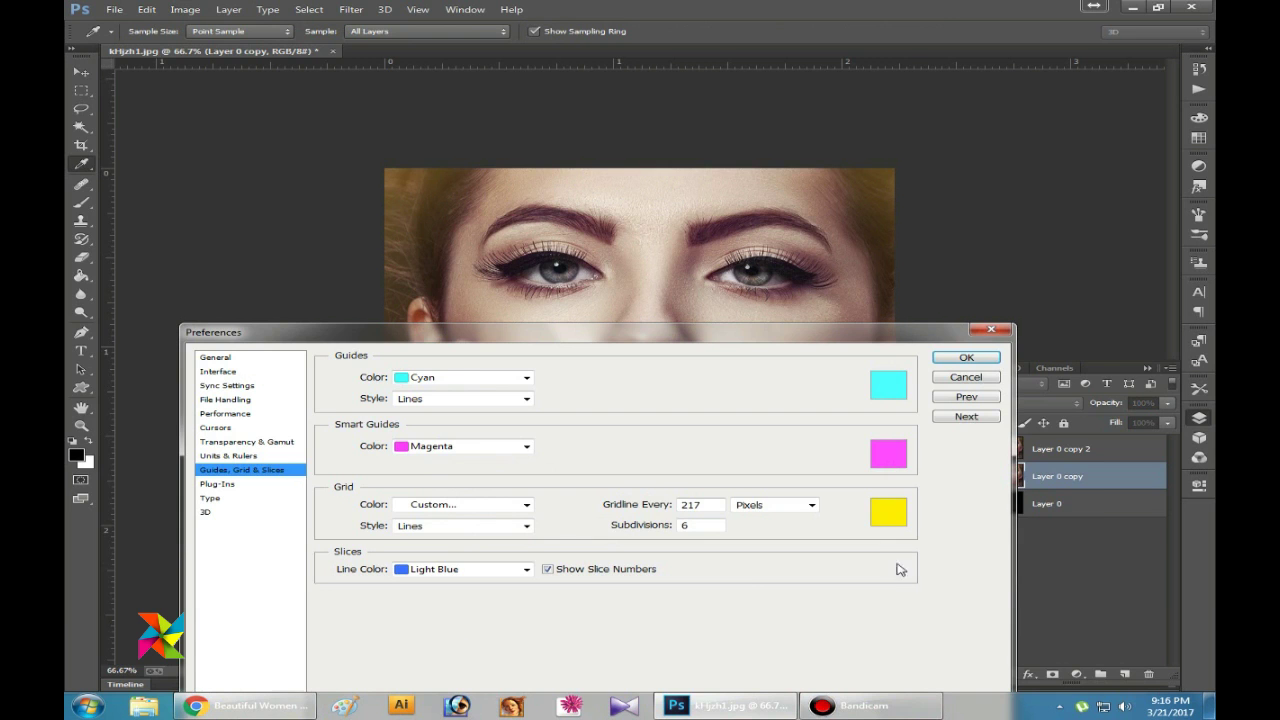
left_click(889, 511)
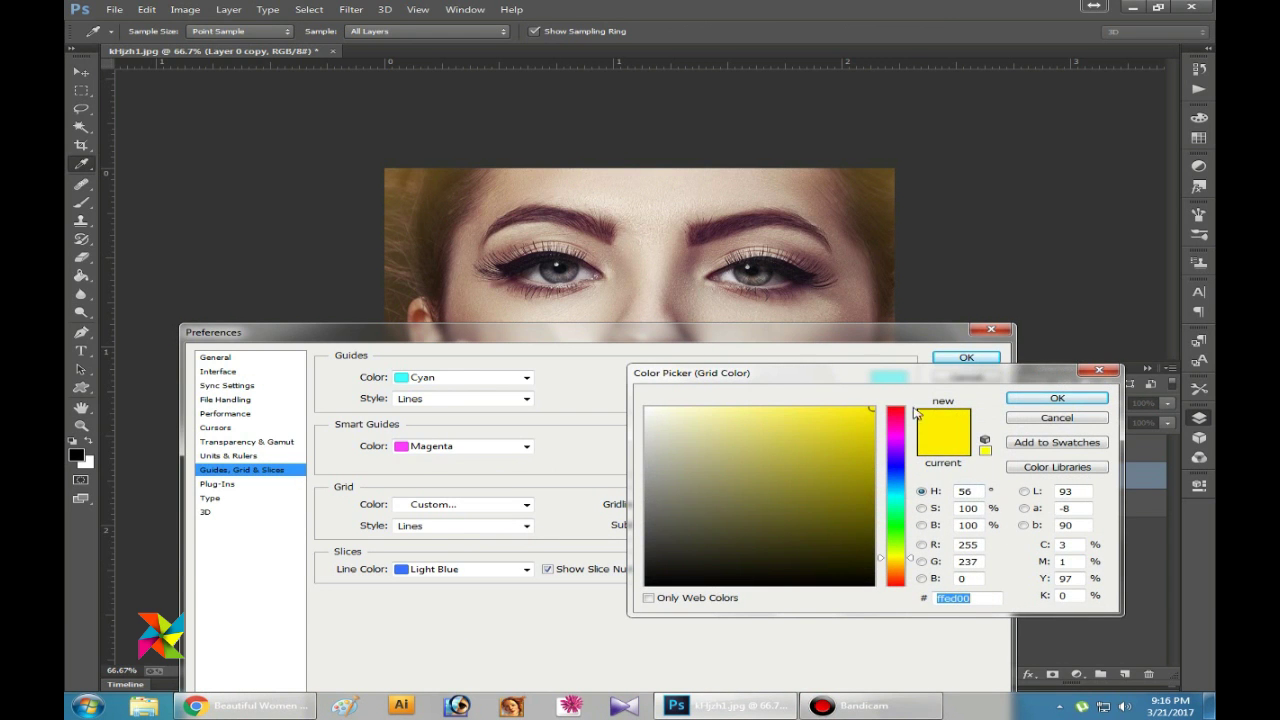
left_click(1040, 404)
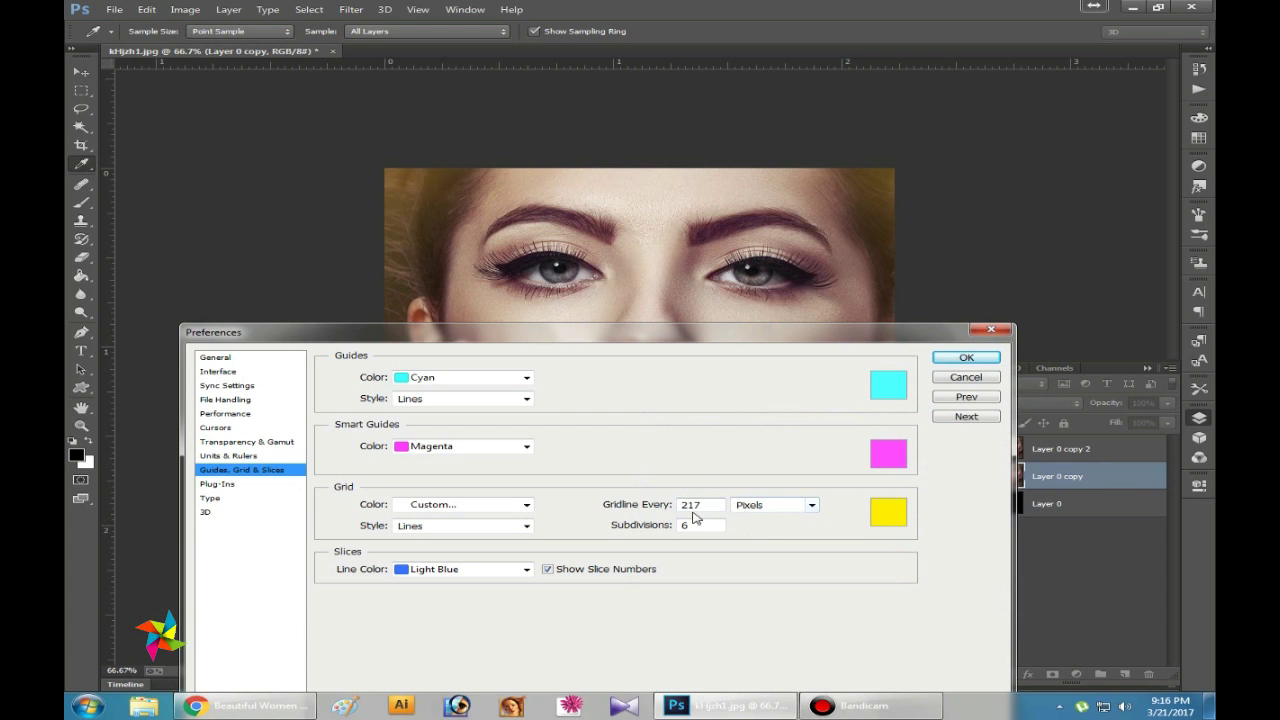
left_click(812, 507)
left_click(776, 522)
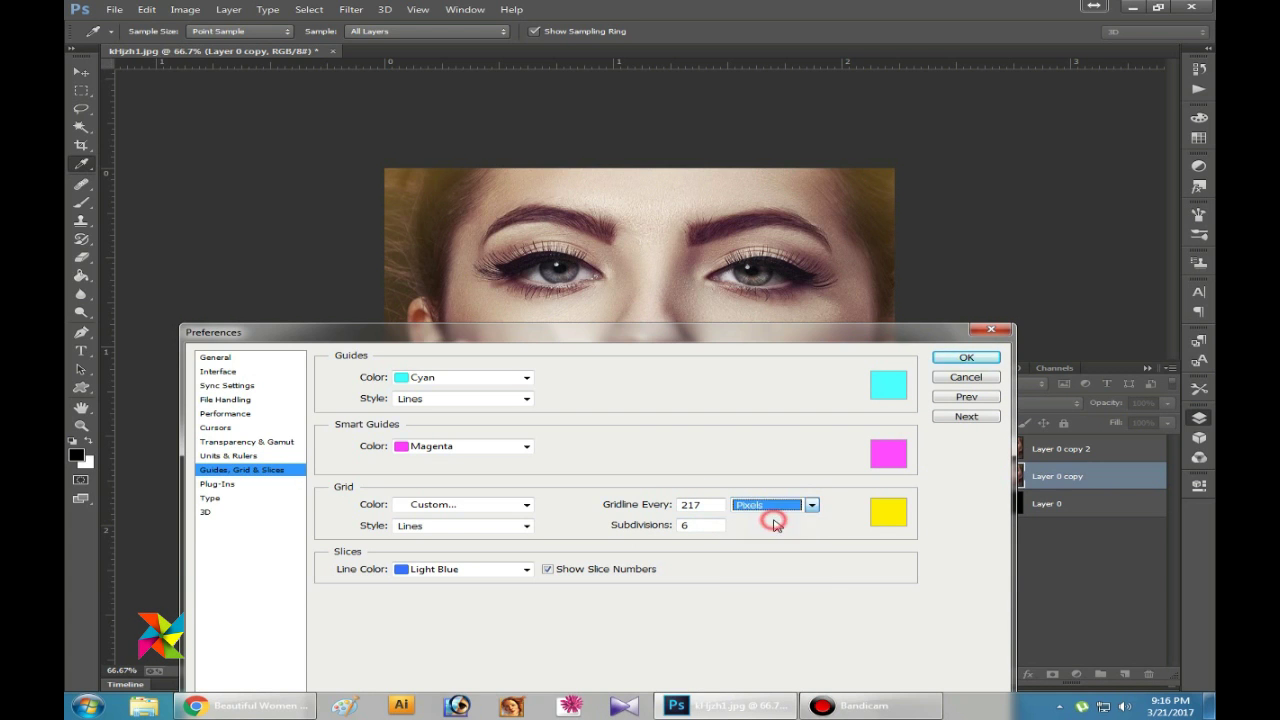
left_click(962, 358)
key("v")
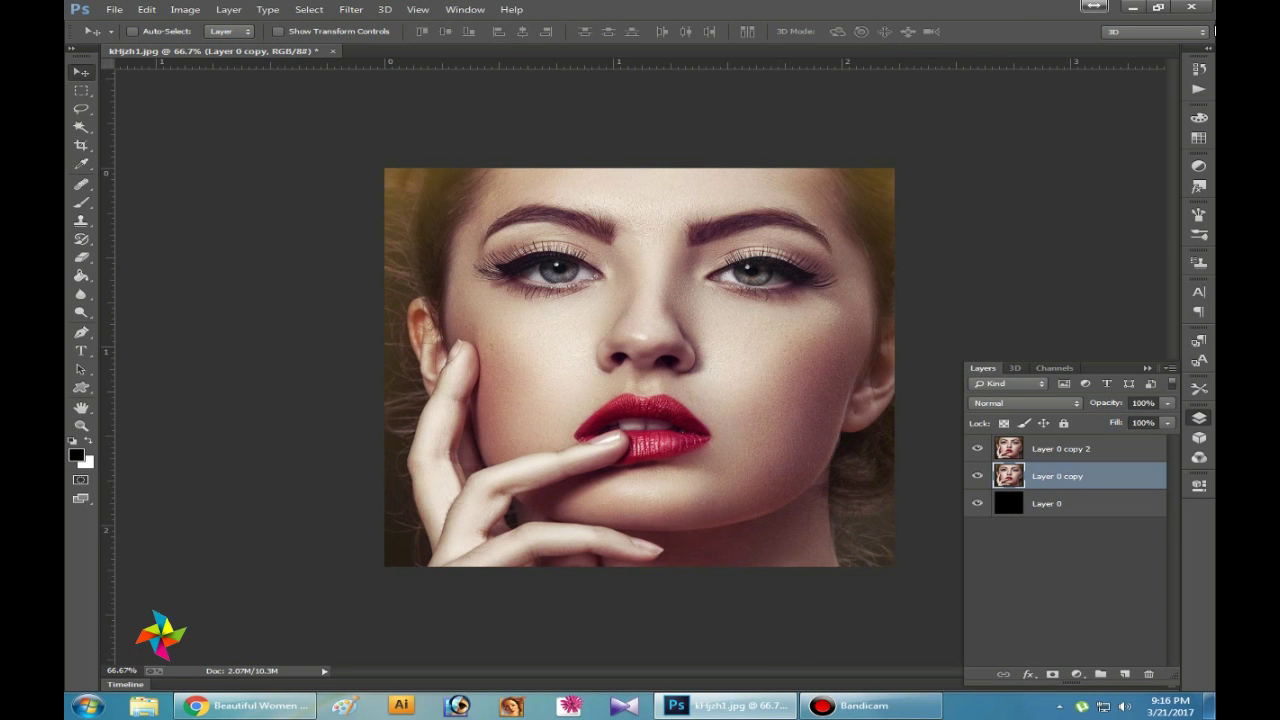
left_click(1125, 452)
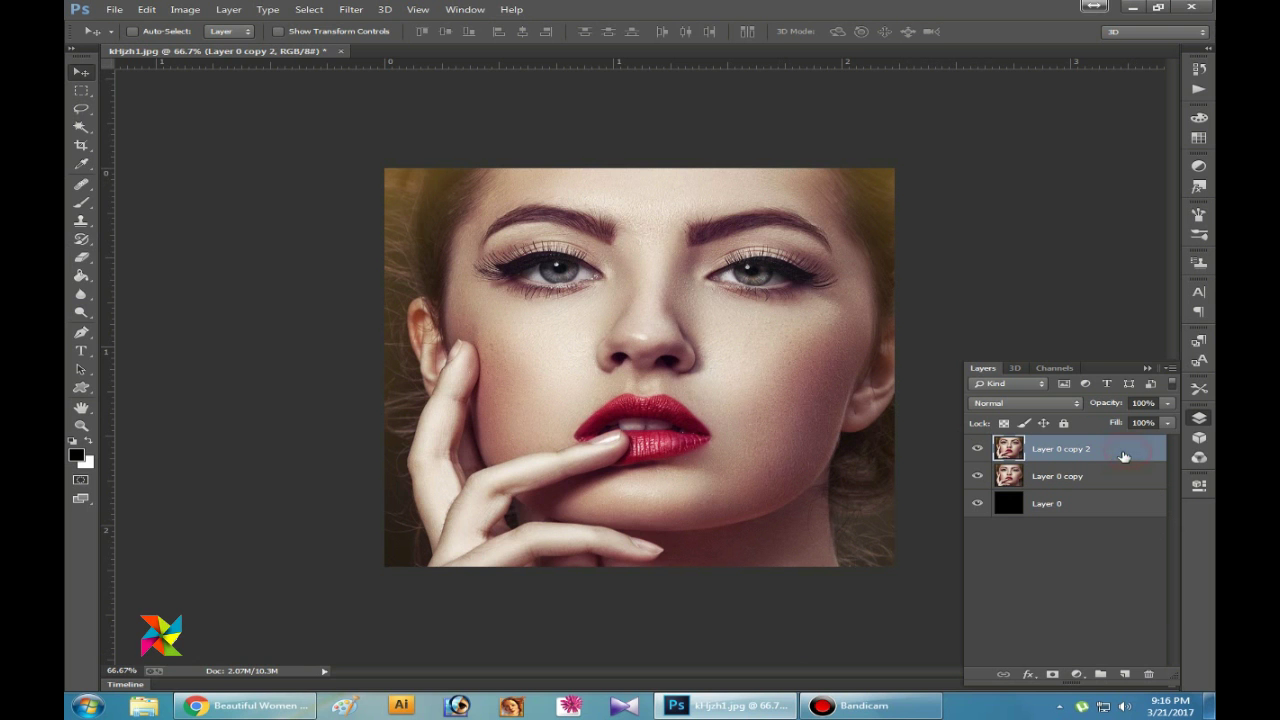
Show the yellow grid and marquee a full-height strip at the portrait's left edge.
left_click(418, 12)
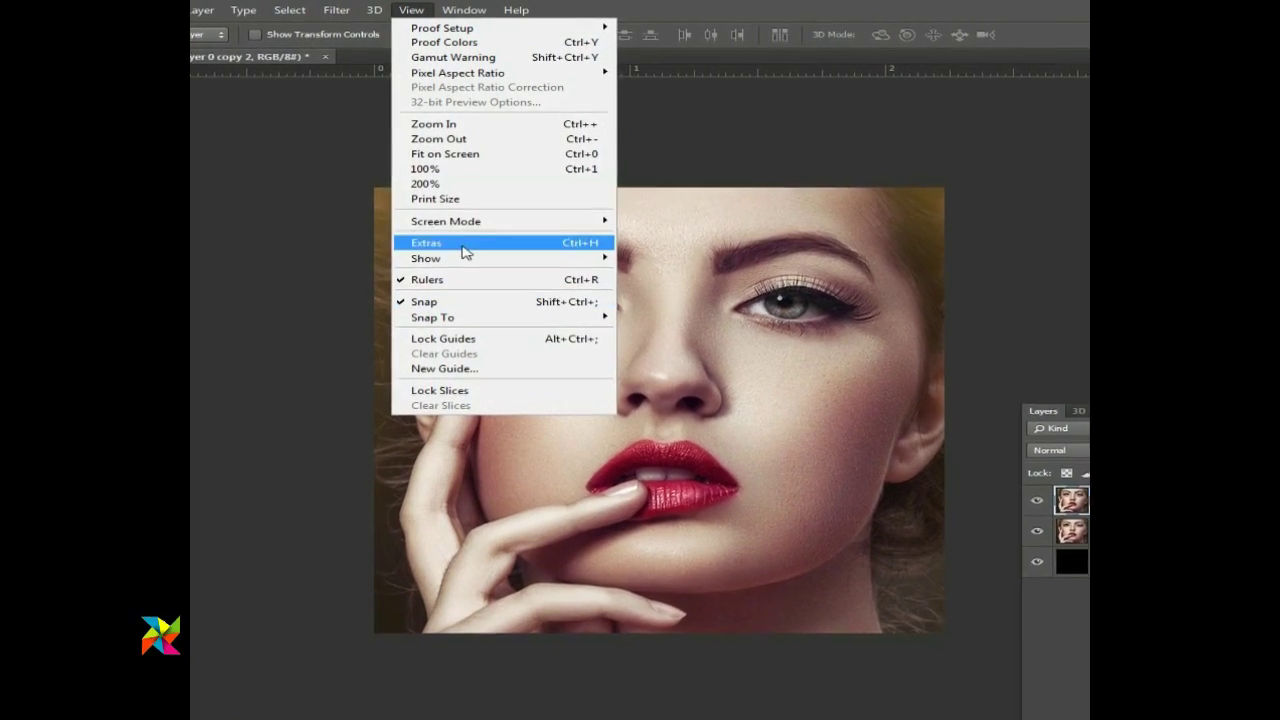
mouse_move(505, 276)
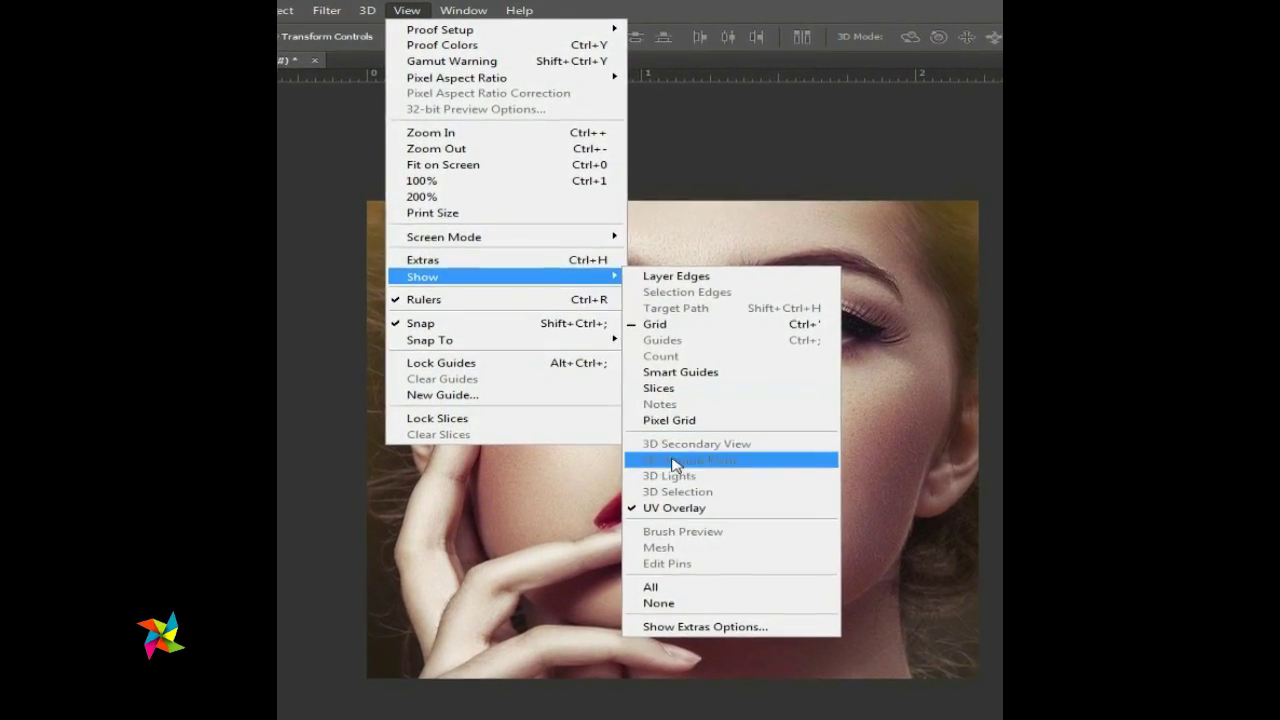
left_click(655, 323)
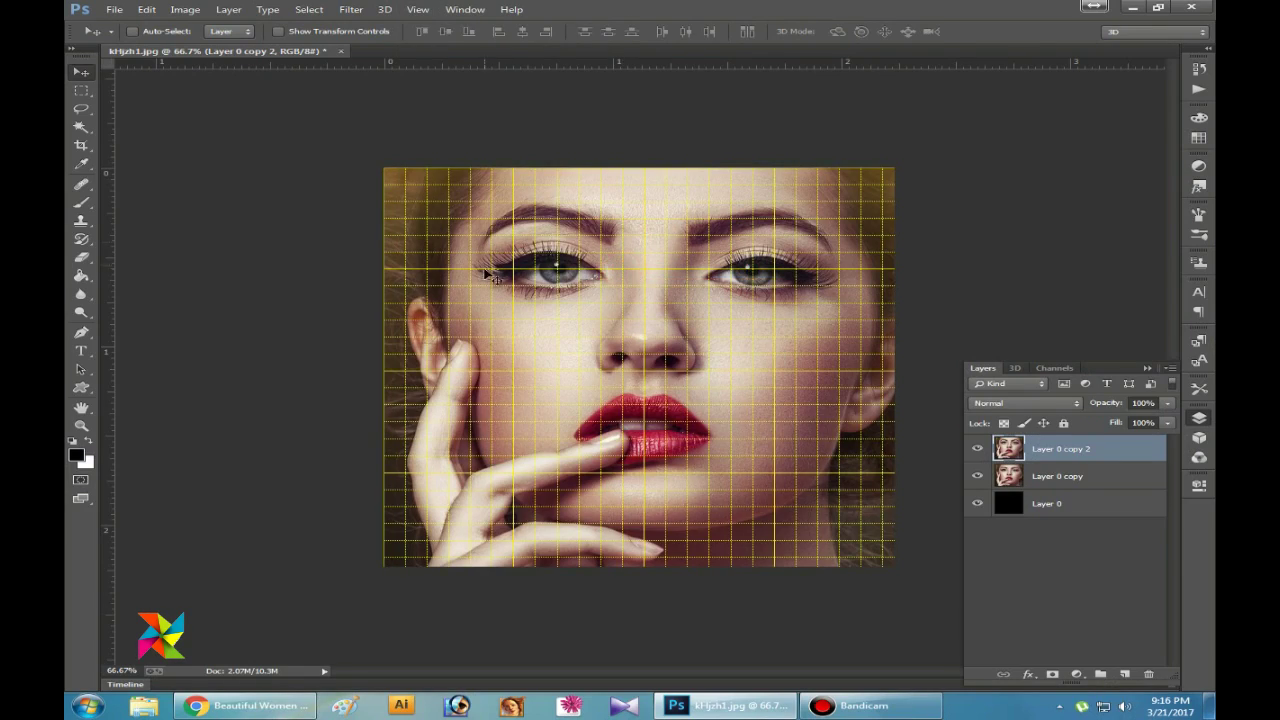
left_click(81, 90)
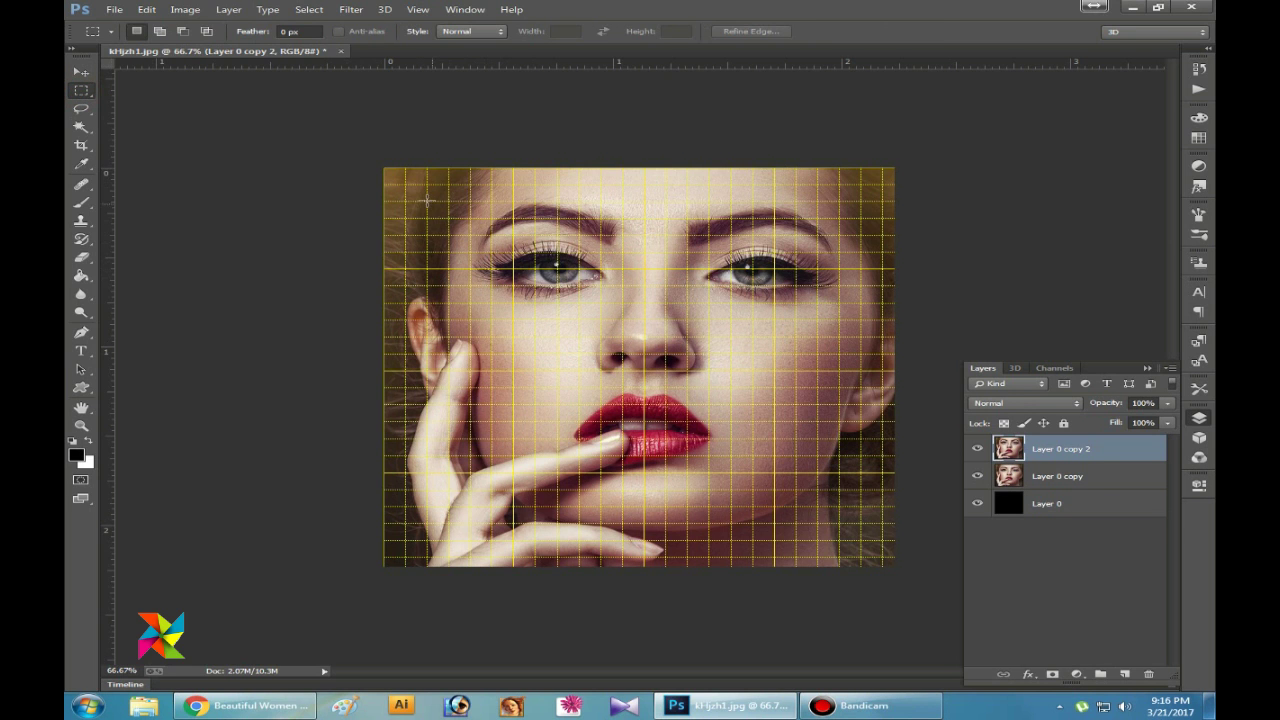
left_click_drag(378, 163, 449, 570)
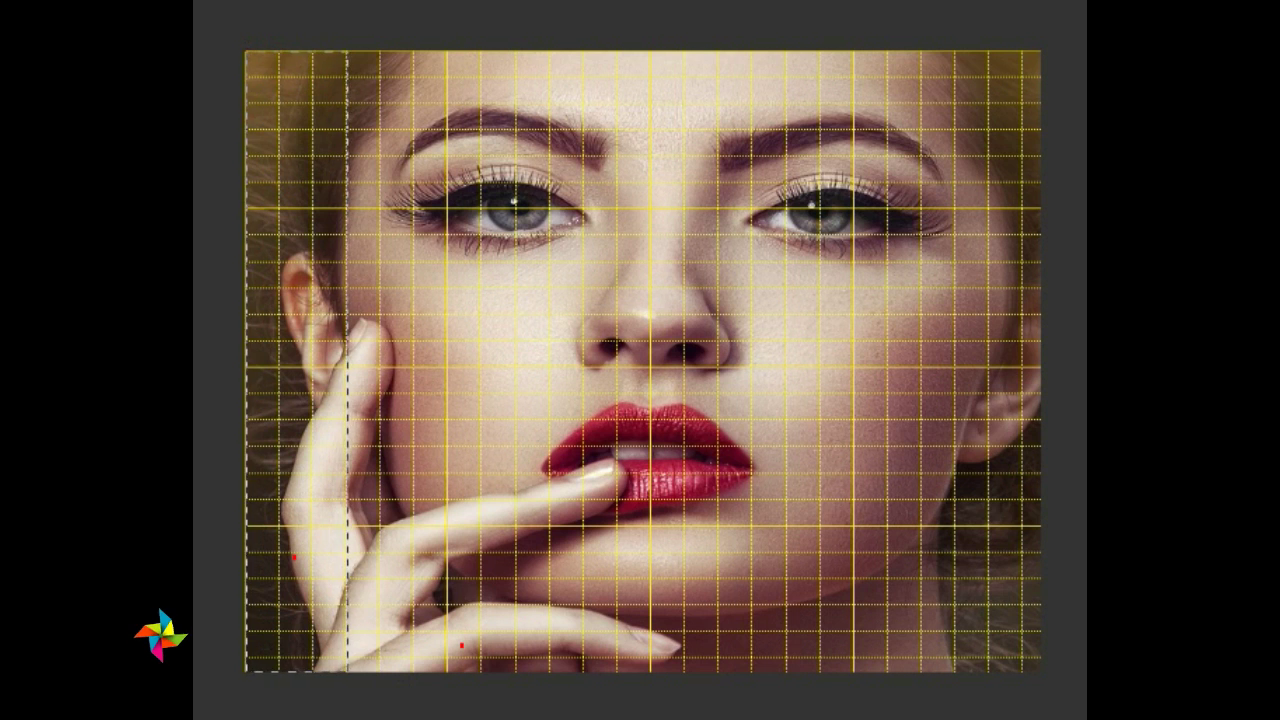
Add full-height vertical marquee strips along alternating grid columns across the portrait.
left_click_drag(380, 50, 448, 671)
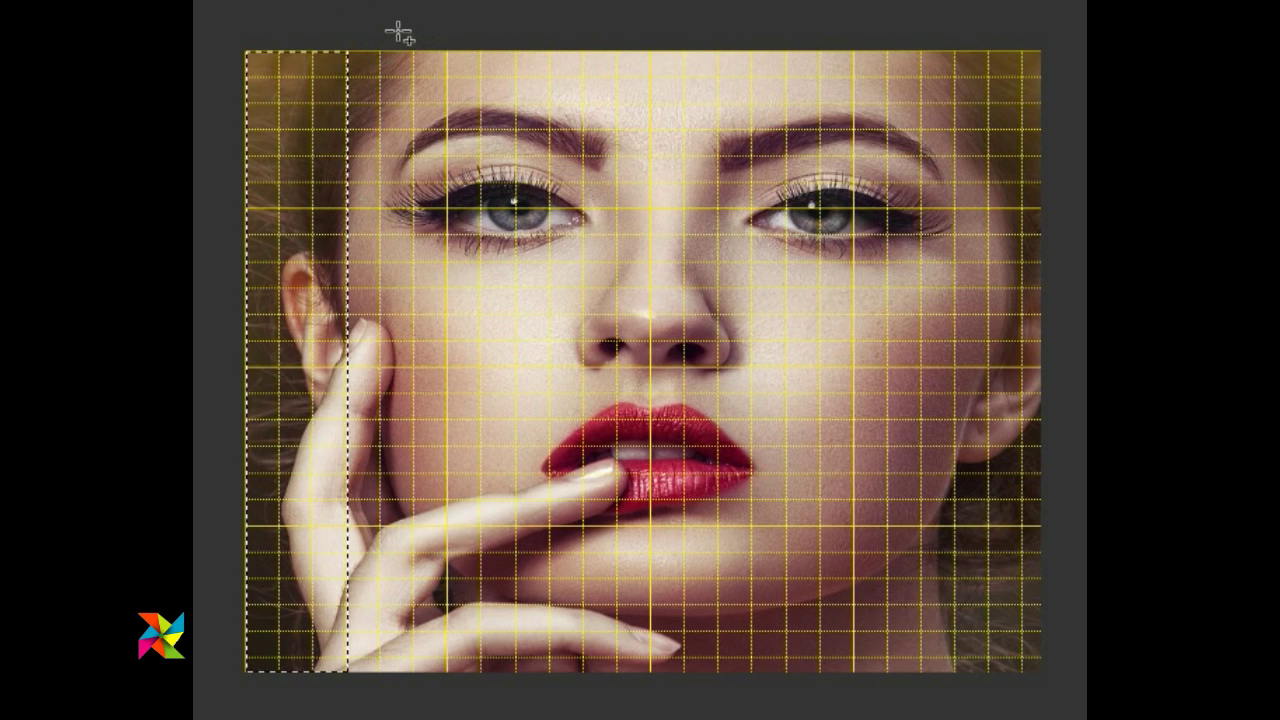
mouse_move(381, 40)
left_mouse_down()
mouse_move(397, 712)
mouse_move(482, 712)
left_mouse_up()
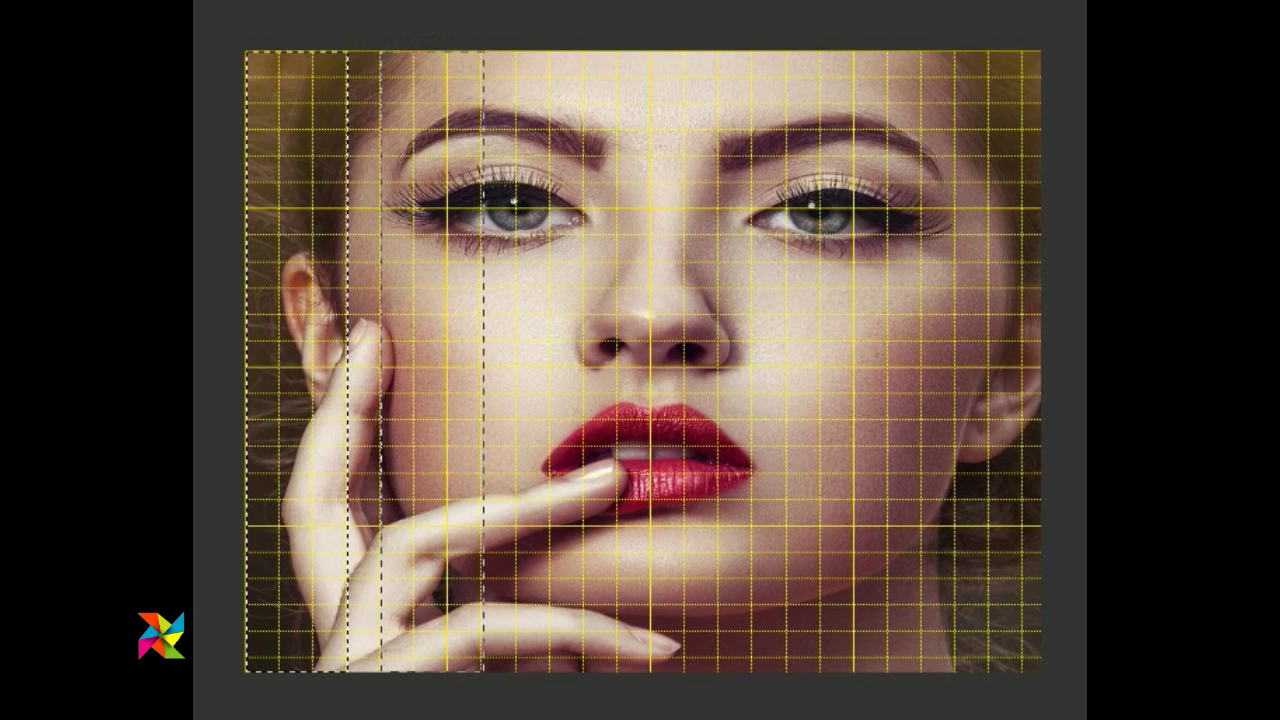
mouse_move(514, 40)
left_mouse_down()
mouse_move(585, 700)
mouse_move(617, 700)
left_mouse_up()
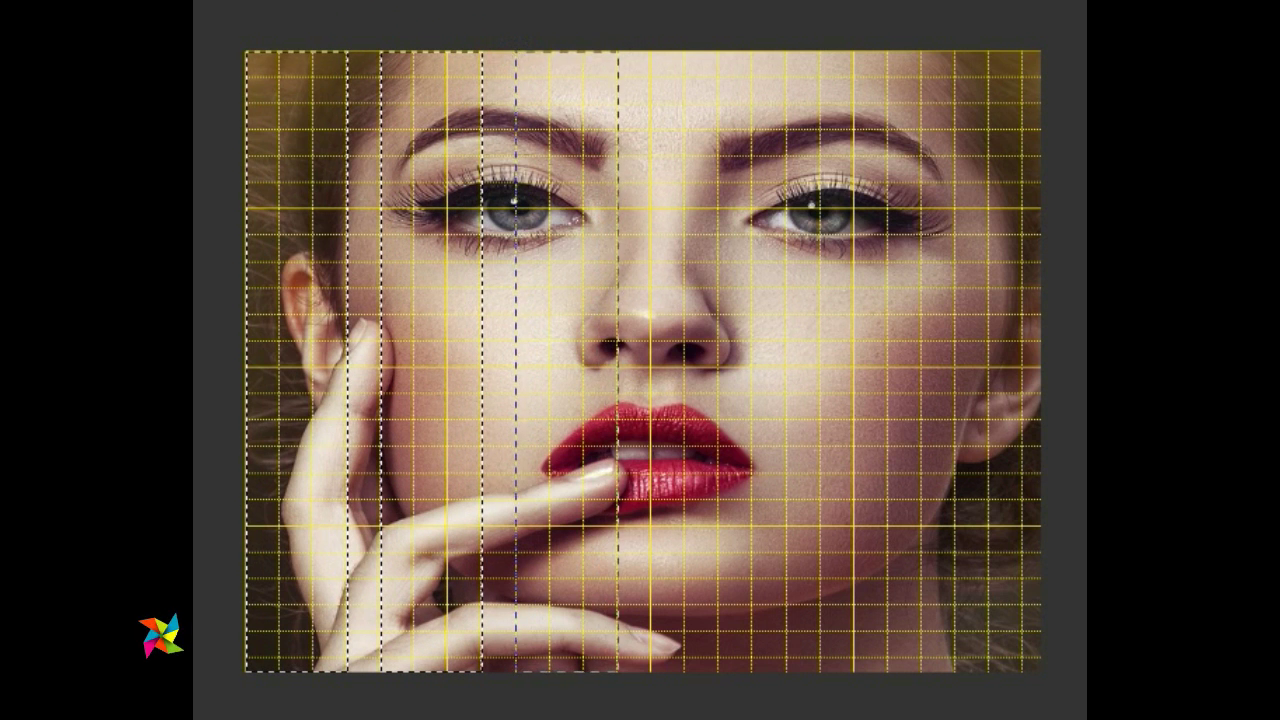
left_click_drag(651, 43, 754, 705)
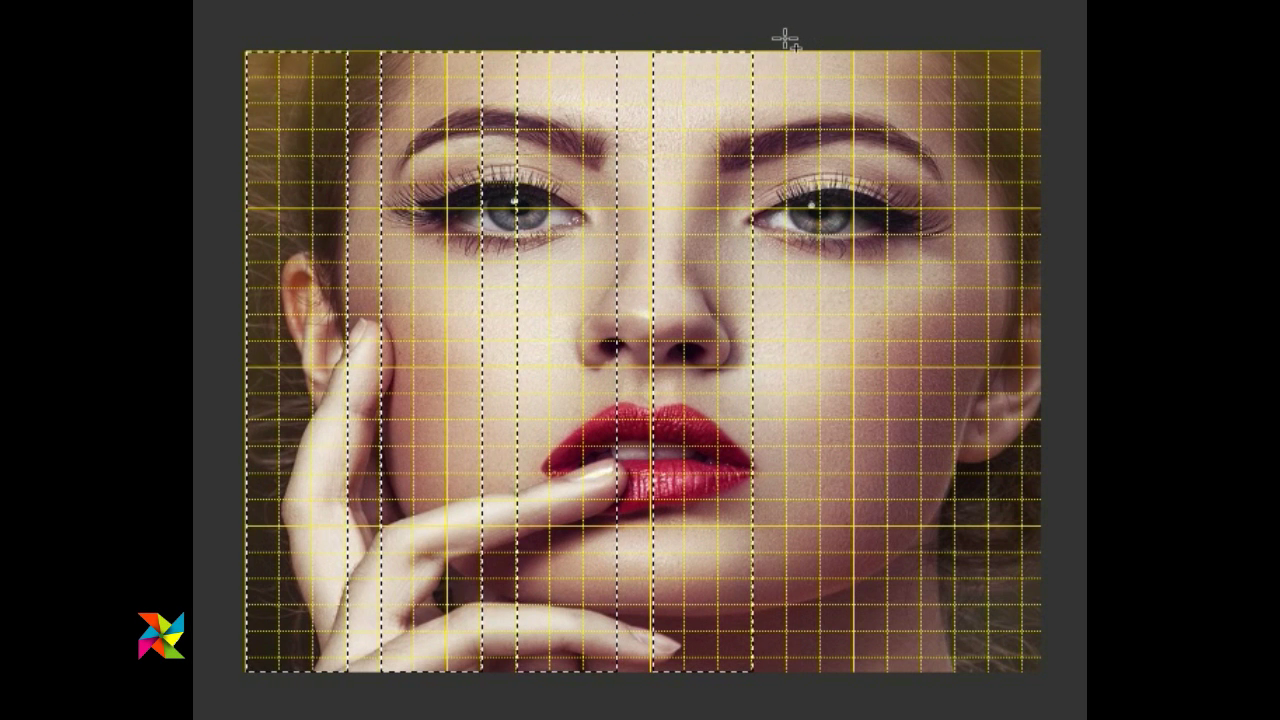
mouse_move(788, 38)
left_mouse_down()
mouse_move(804, 466)
mouse_move(903, 700)
mouse_move(888, 700)
left_mouse_up()
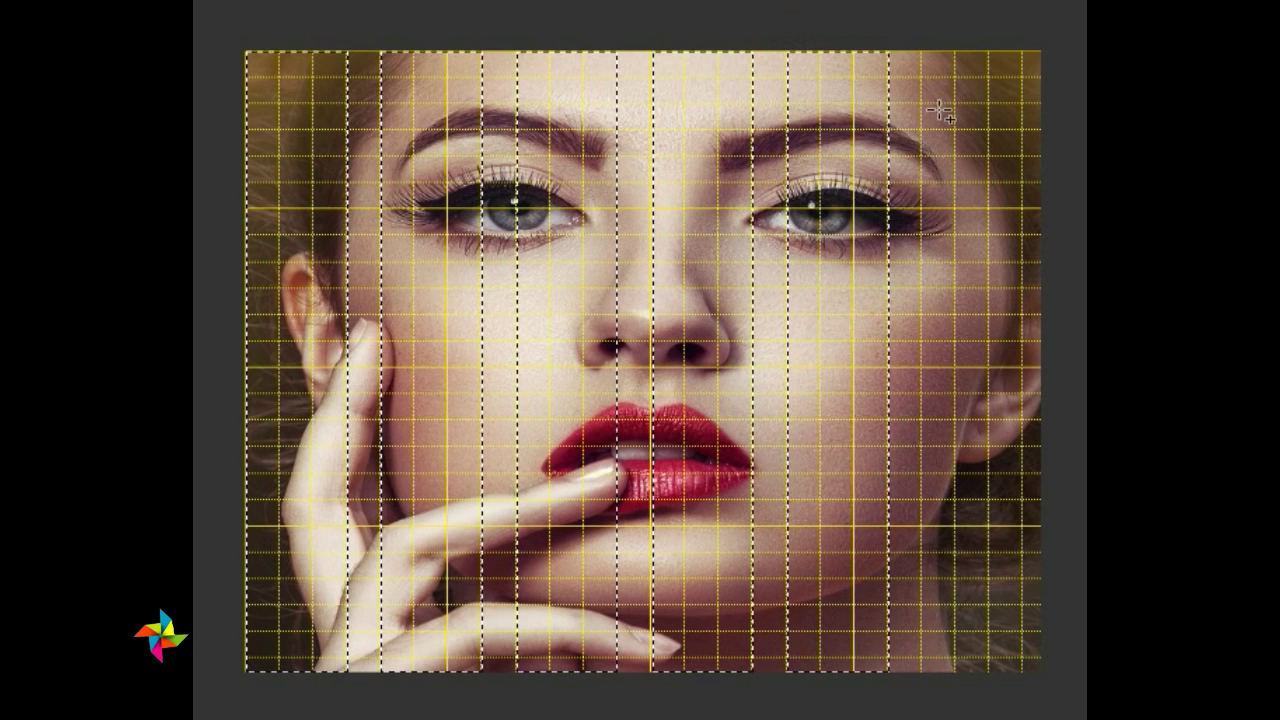
left_click_drag(920, 42, 1024, 712)
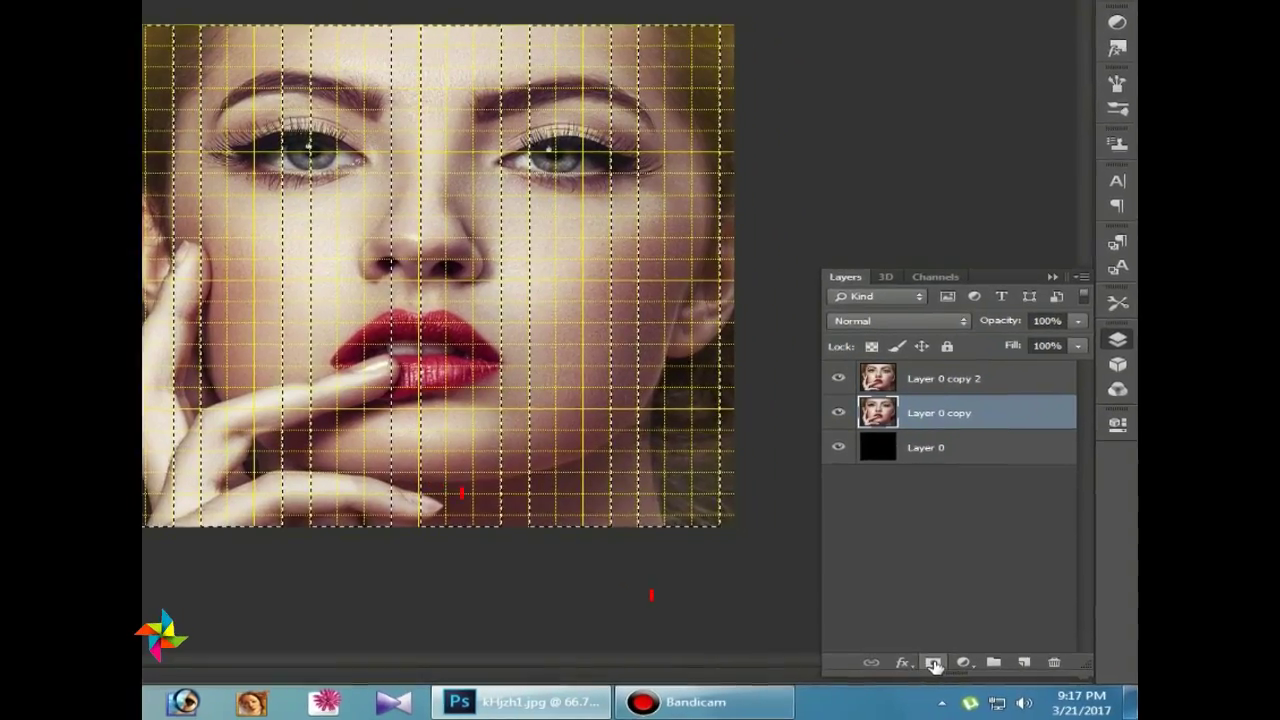
Mask Layer 0 copy into vertical stripes and select a top horizontal strip on Layer 0 copy 2.
left_click(1004, 669)
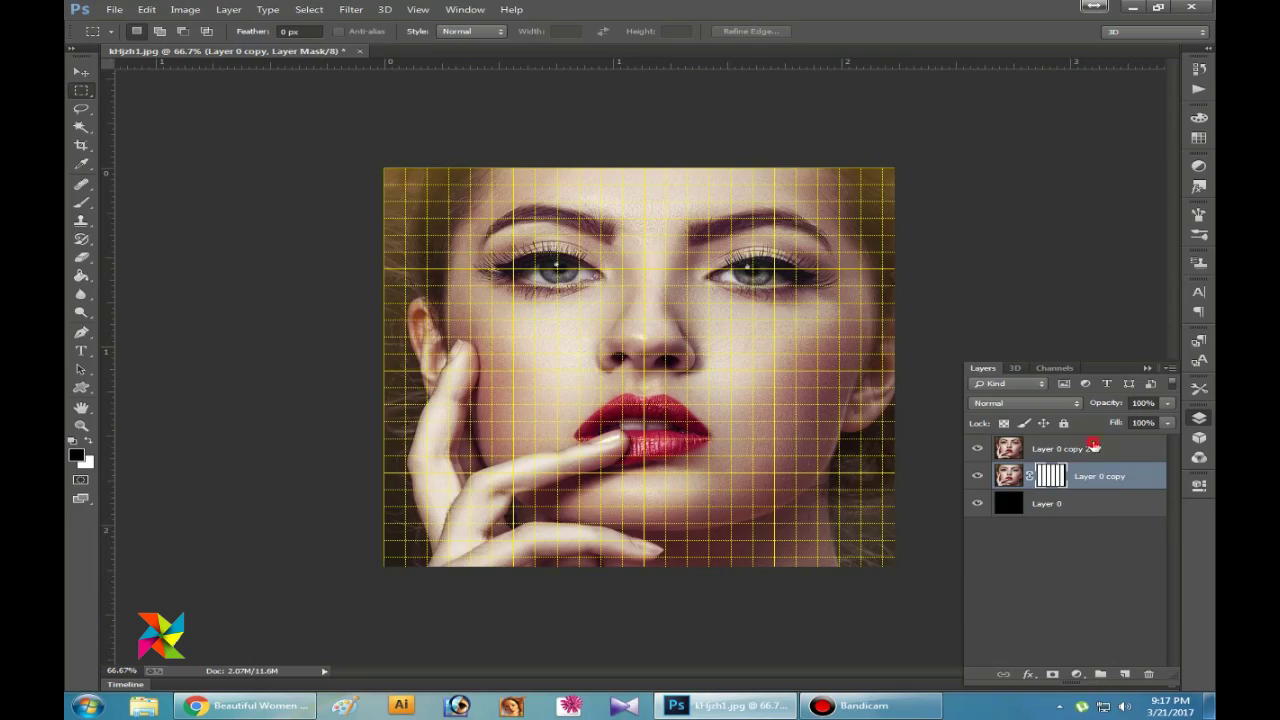
left_click(1094, 448)
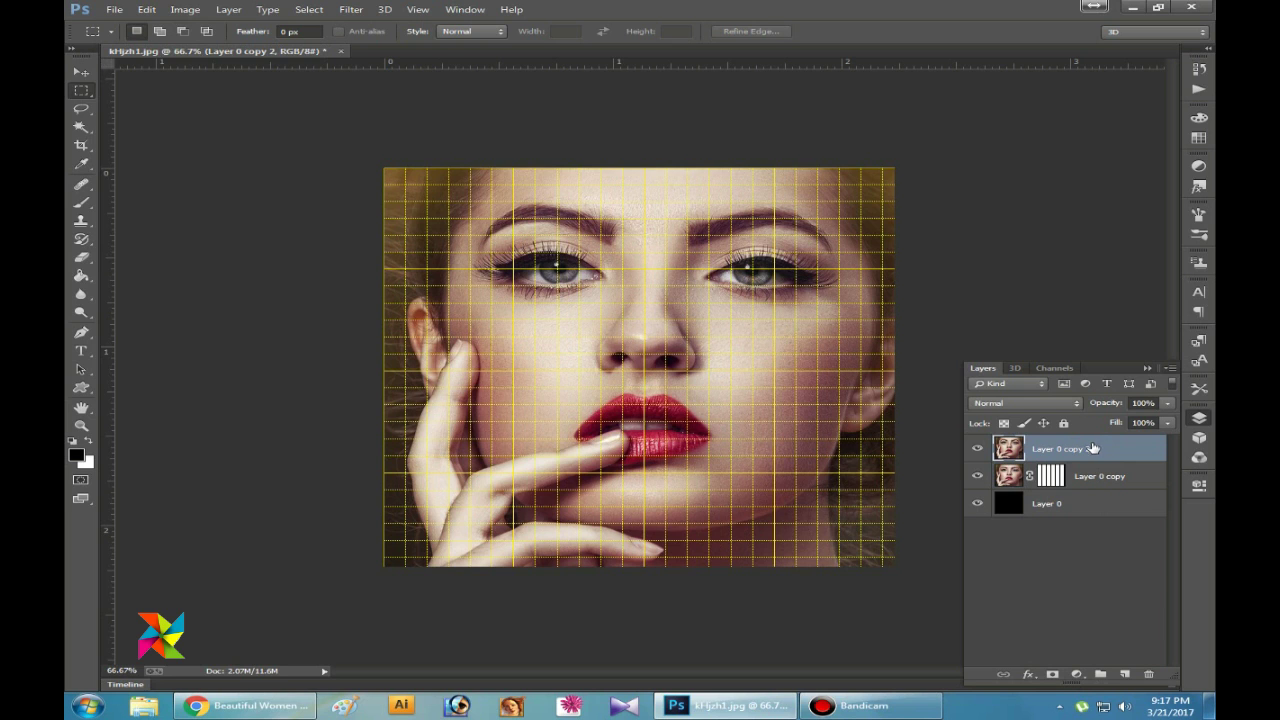
left_click_drag(363, 151, 954, 220)
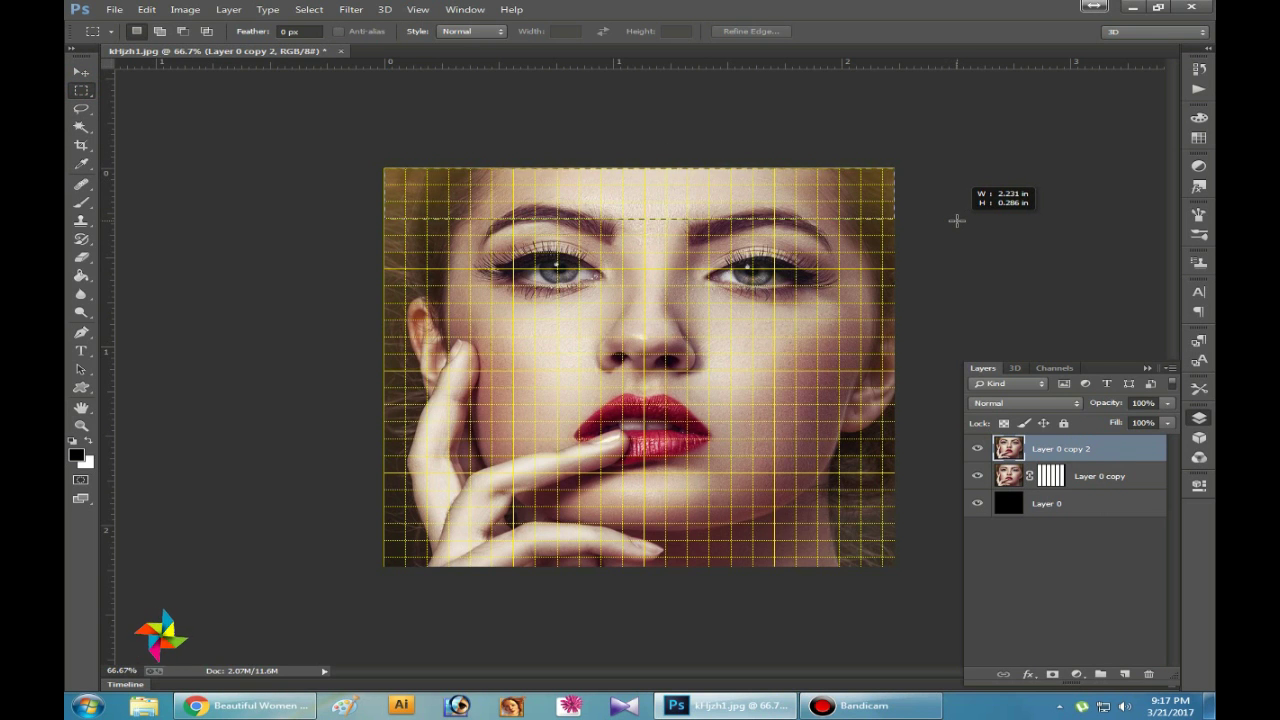
left_click_drag(954, 220, 958, 220)
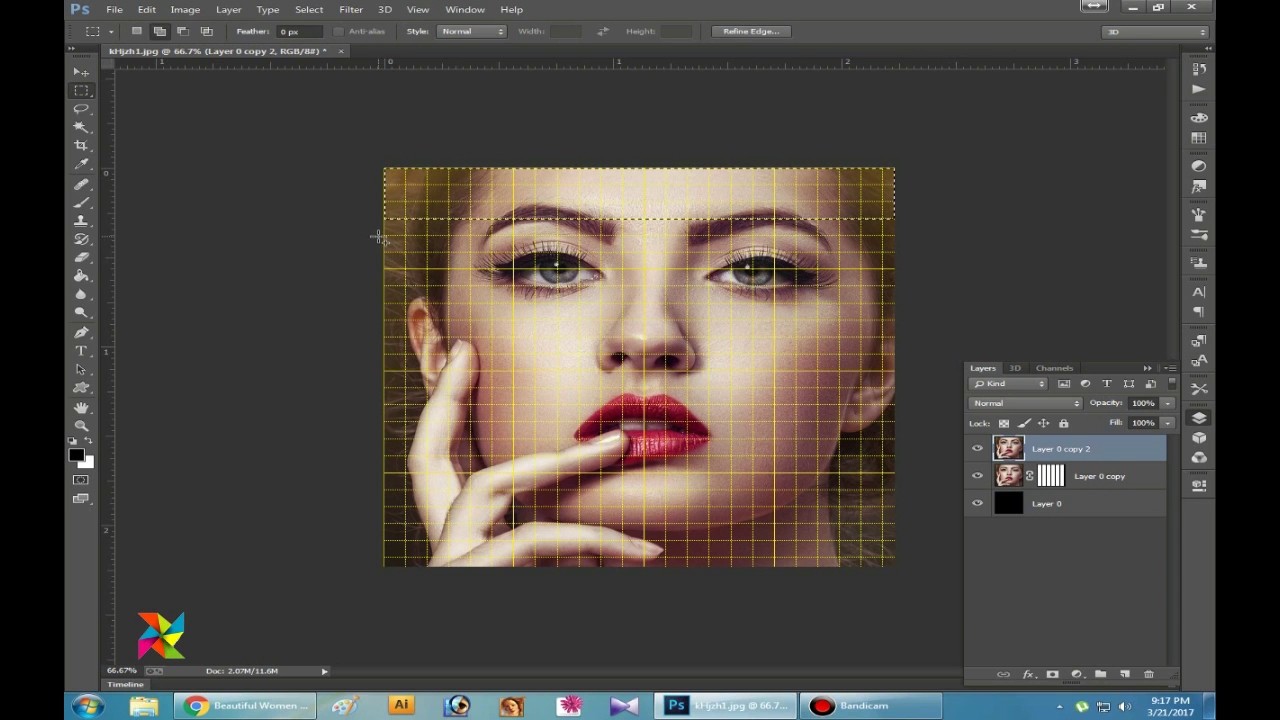
Add horizontal strips across the eyes, nose, mouth and chin to the selection.
left_click_drag(388, 240, 913, 292)
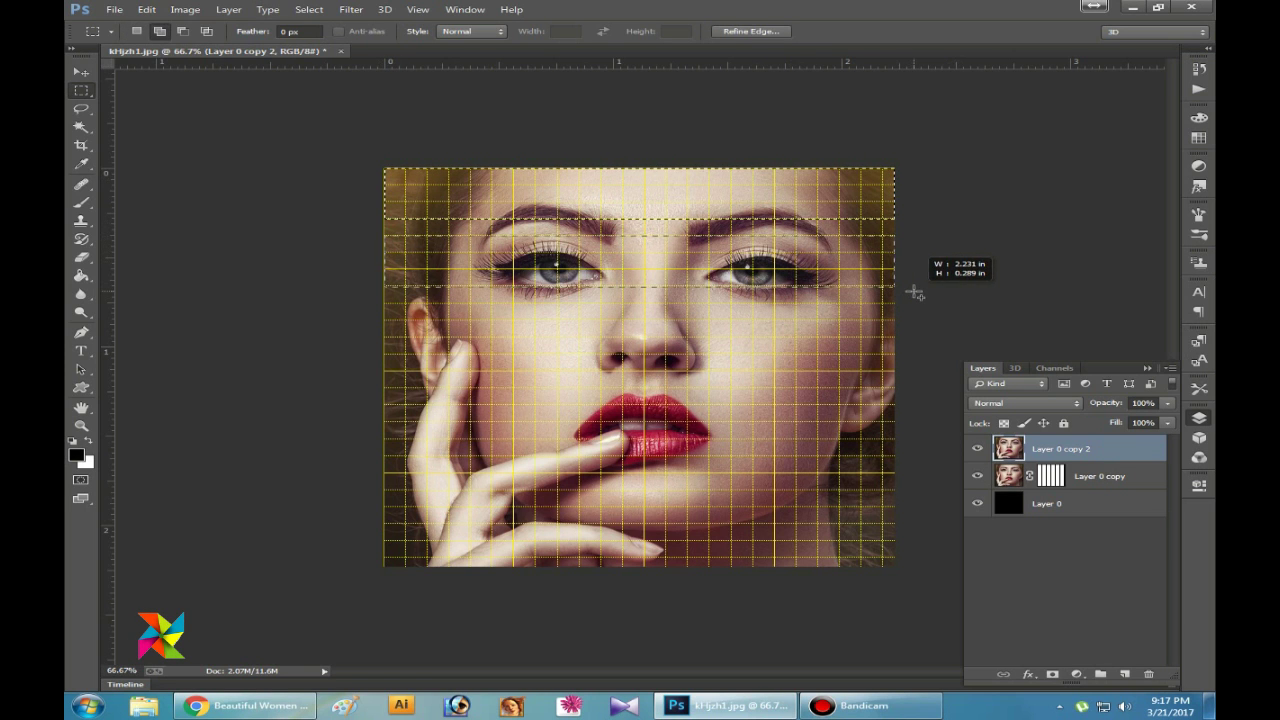
left_click_drag(360, 305, 540, 330)
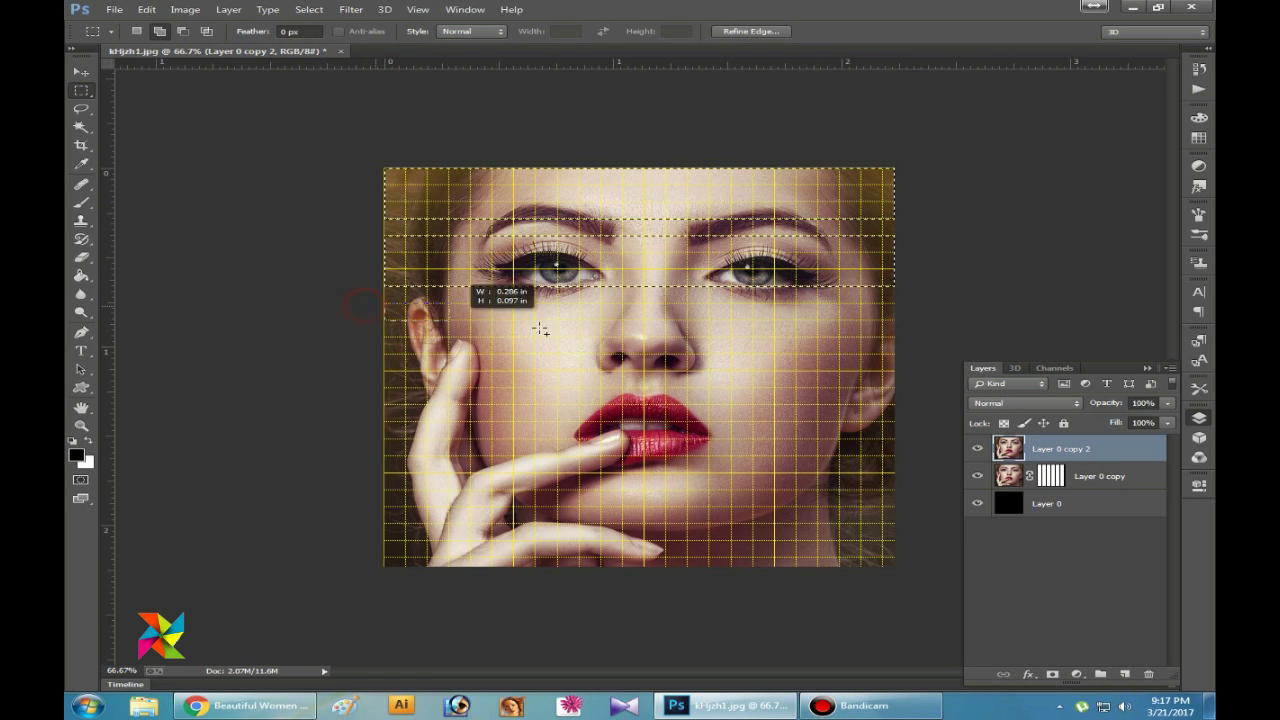
left_click_drag(540, 330, 897, 358)
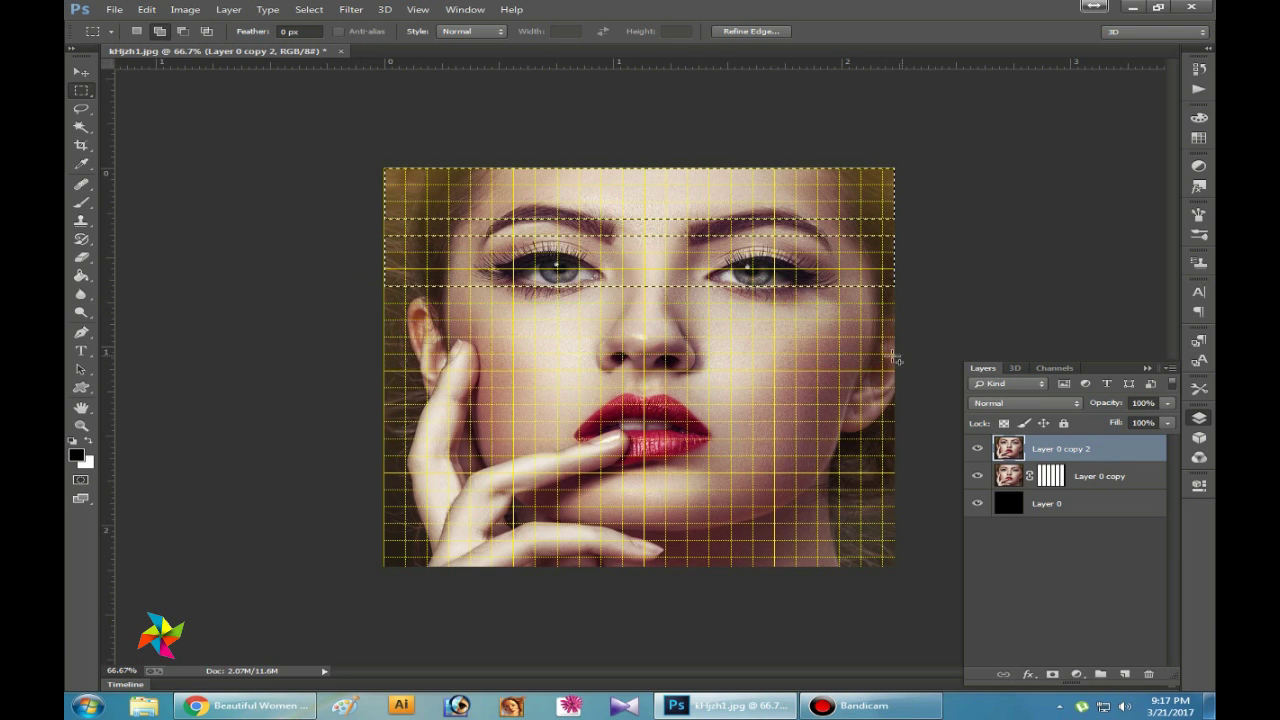
left_click_drag(380, 370, 980, 382)
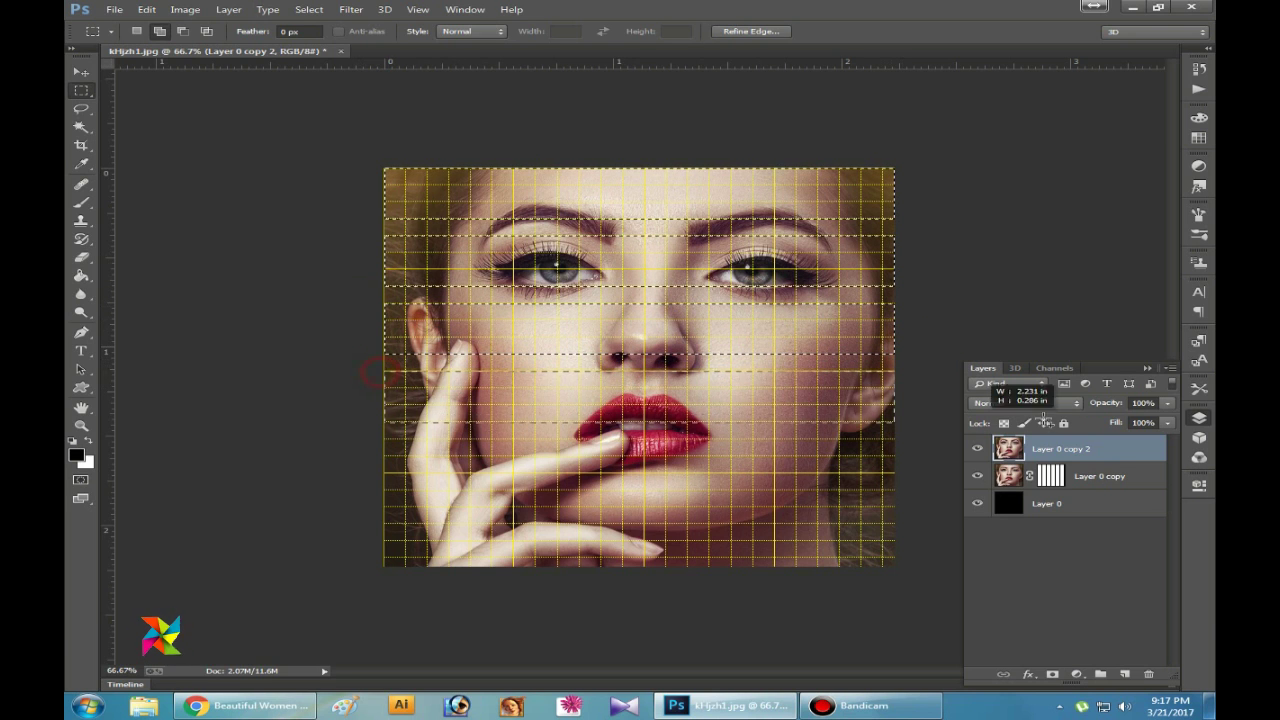
left_click_drag(1044, 422, 1065, 420)
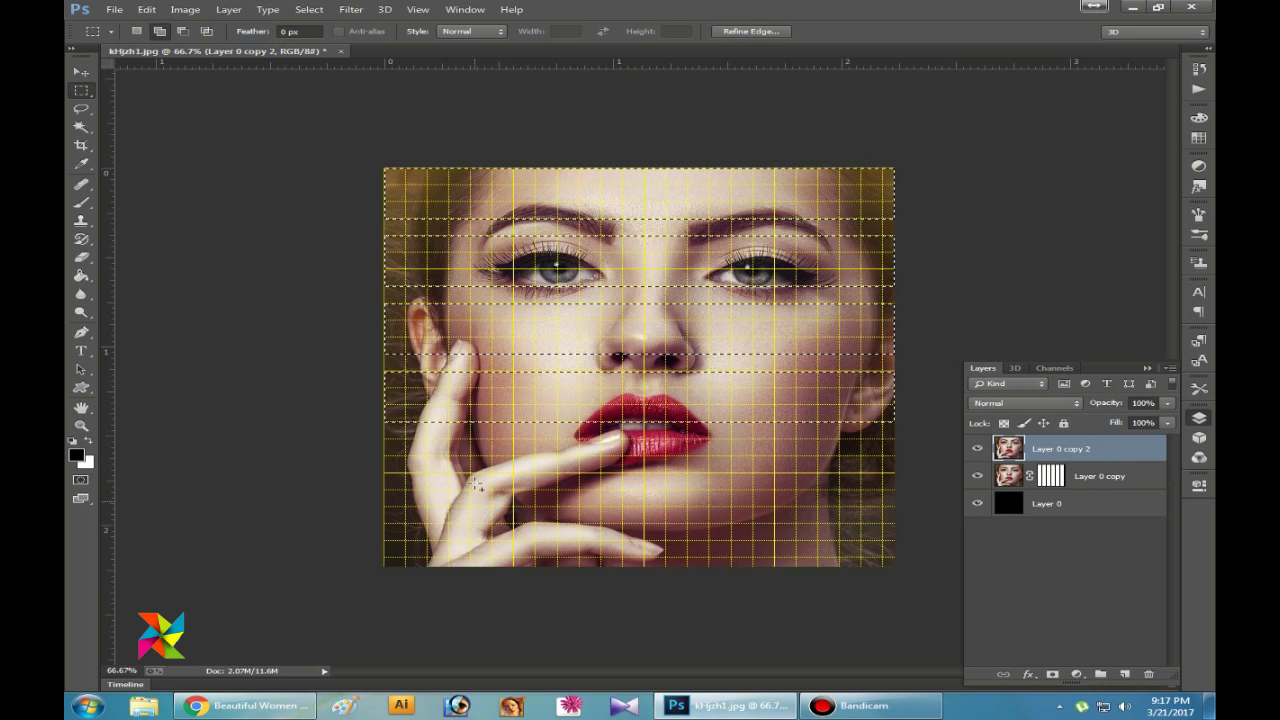
mouse_move(372, 438)
left_mouse_down()
mouse_move(970, 505)
mouse_move(970, 490)
left_mouse_up()
left_click_drag(371, 510, 1008, 551)
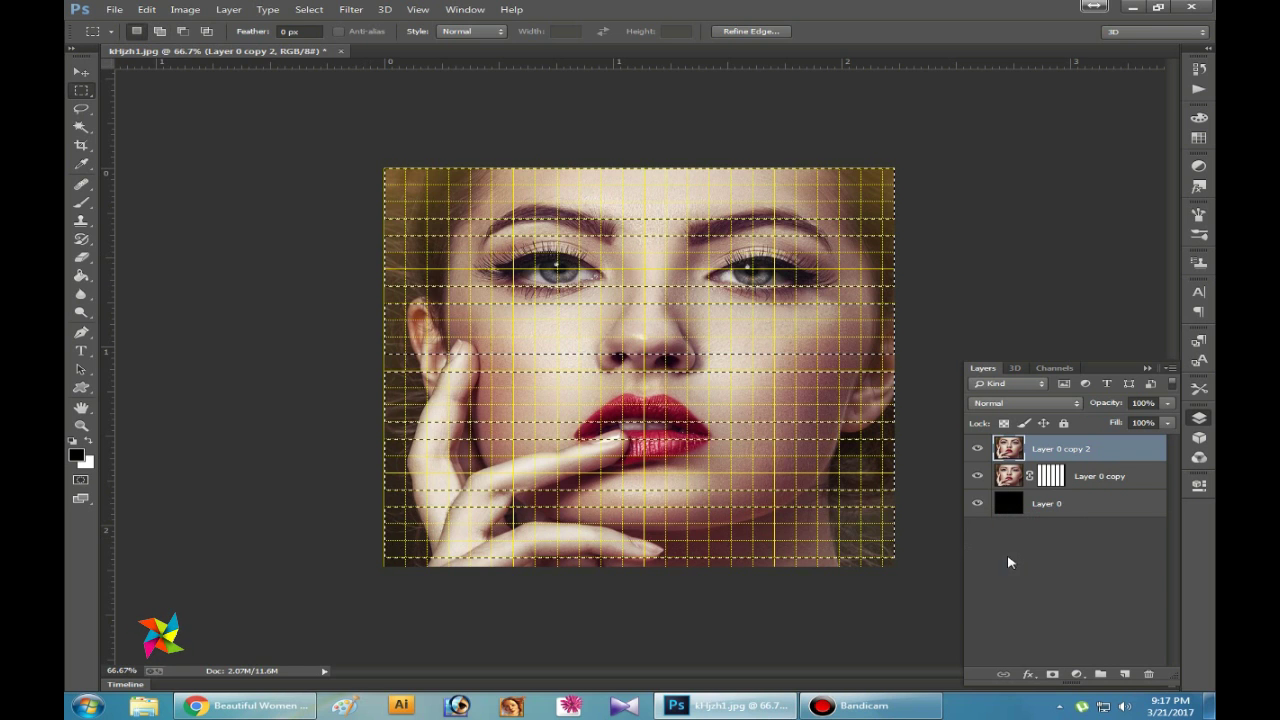
Finish Layer 0 copy 2's horizontal-strip mask, then combine both strip masks into one selection.
left_click(1052, 675)
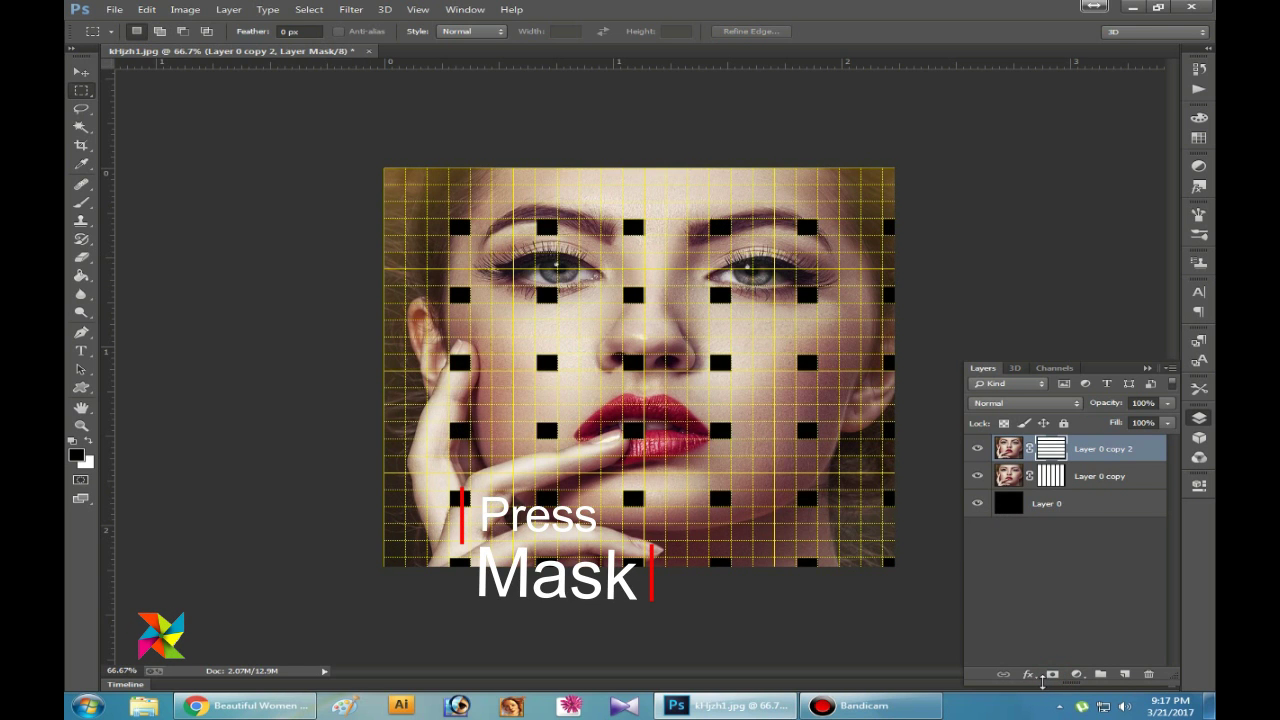
key("ctrl+apostrophe")
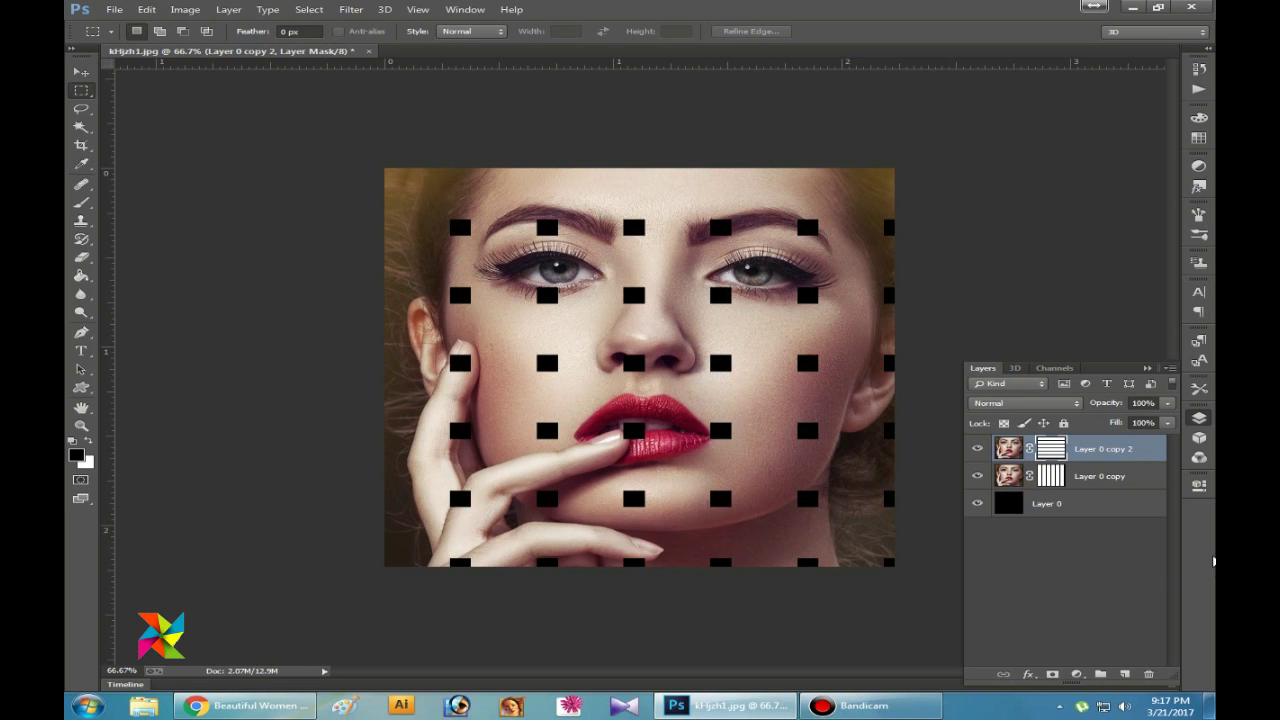
left_click(1130, 478)
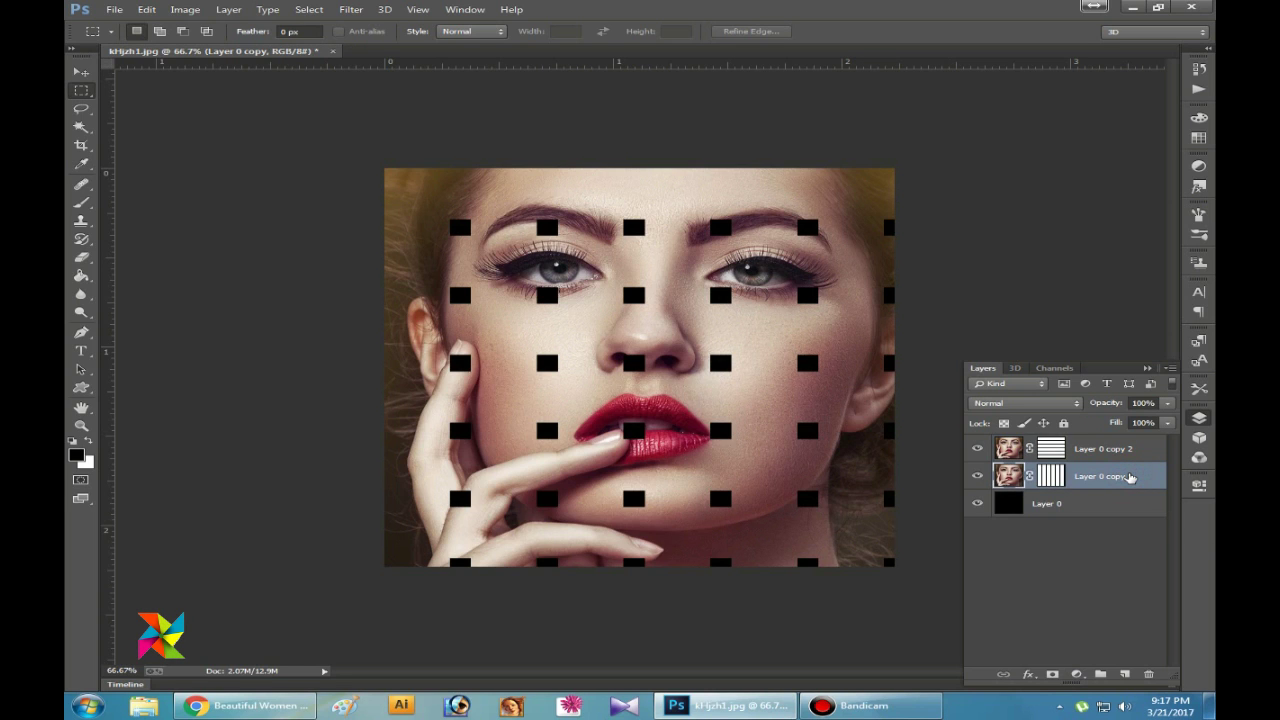
left_click(1052, 478, "ctrl")
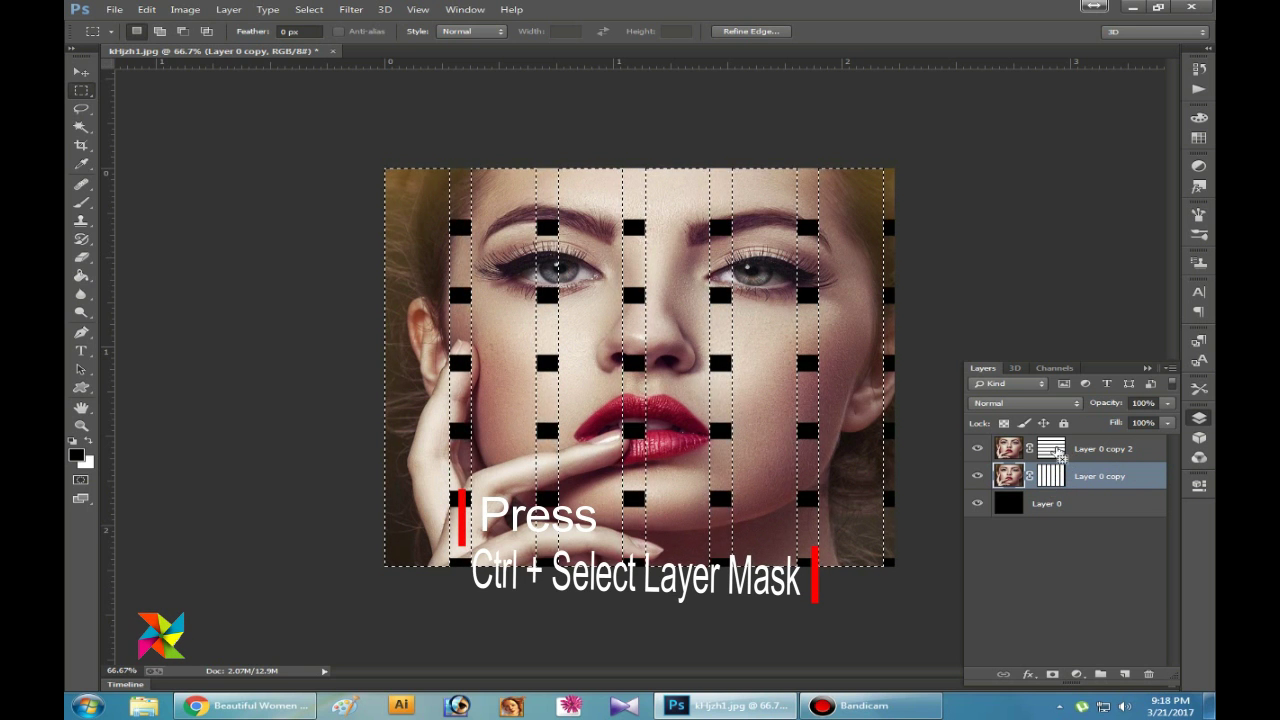
left_click(1056, 451, "ctrl+shift")
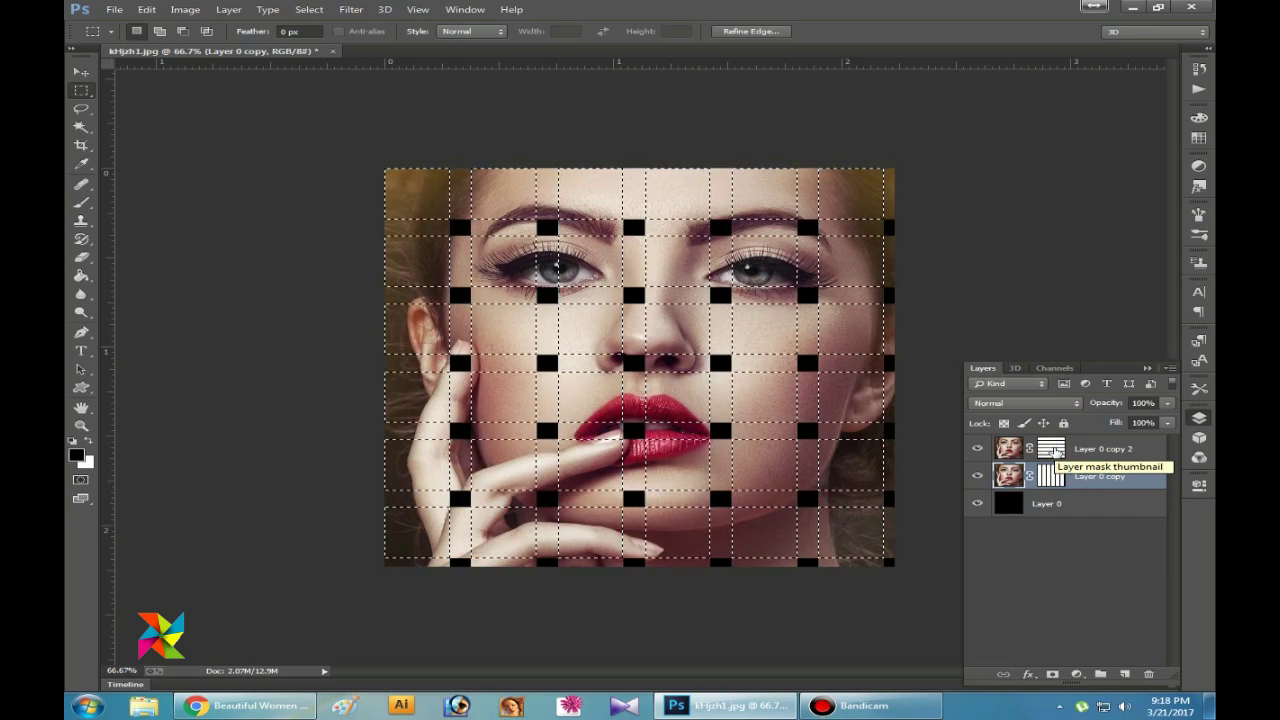
Save the grid selection as new channel Alpha 1 and view it as a quick mask.
left_click(310, 10)
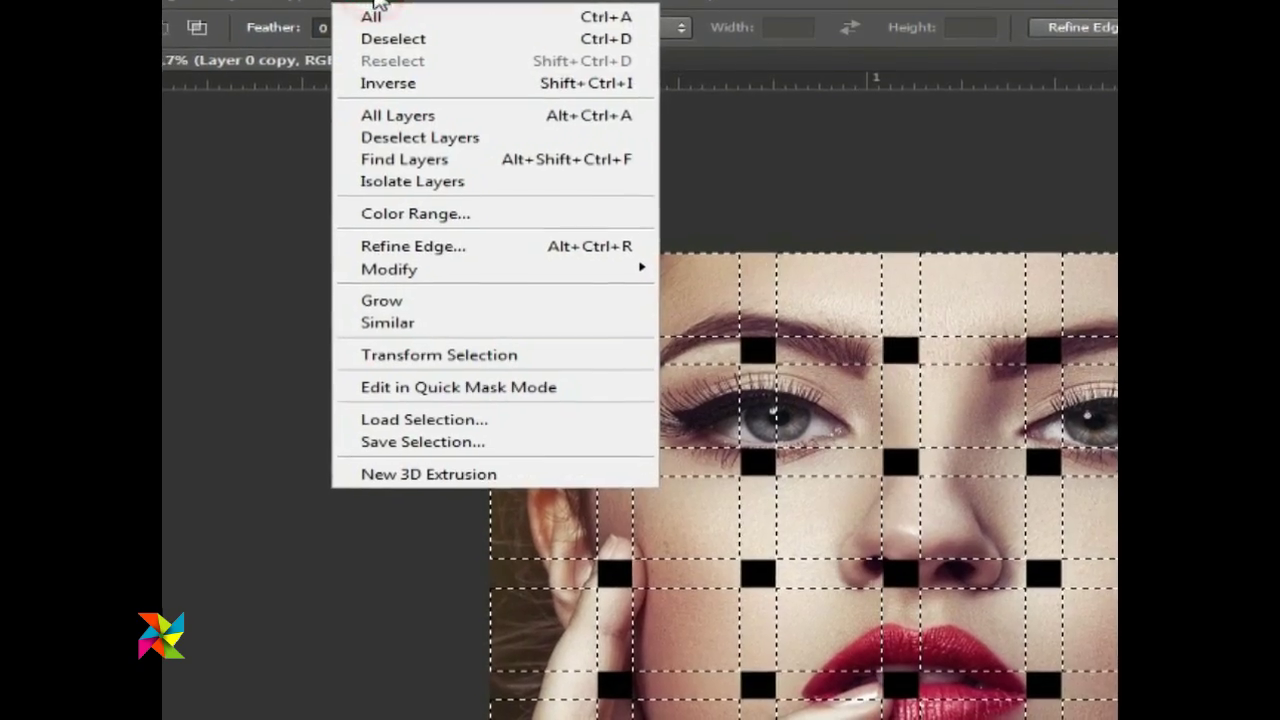
left_click(410, 441)
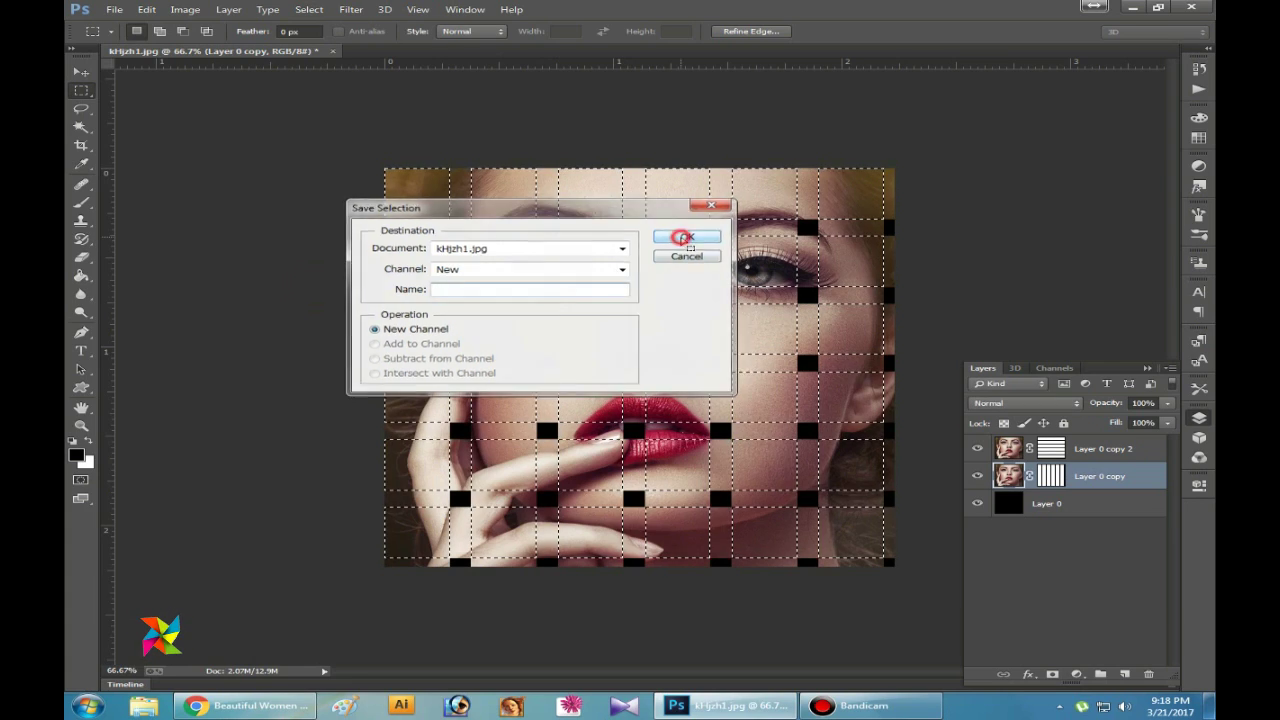
left_click(1008, 285)
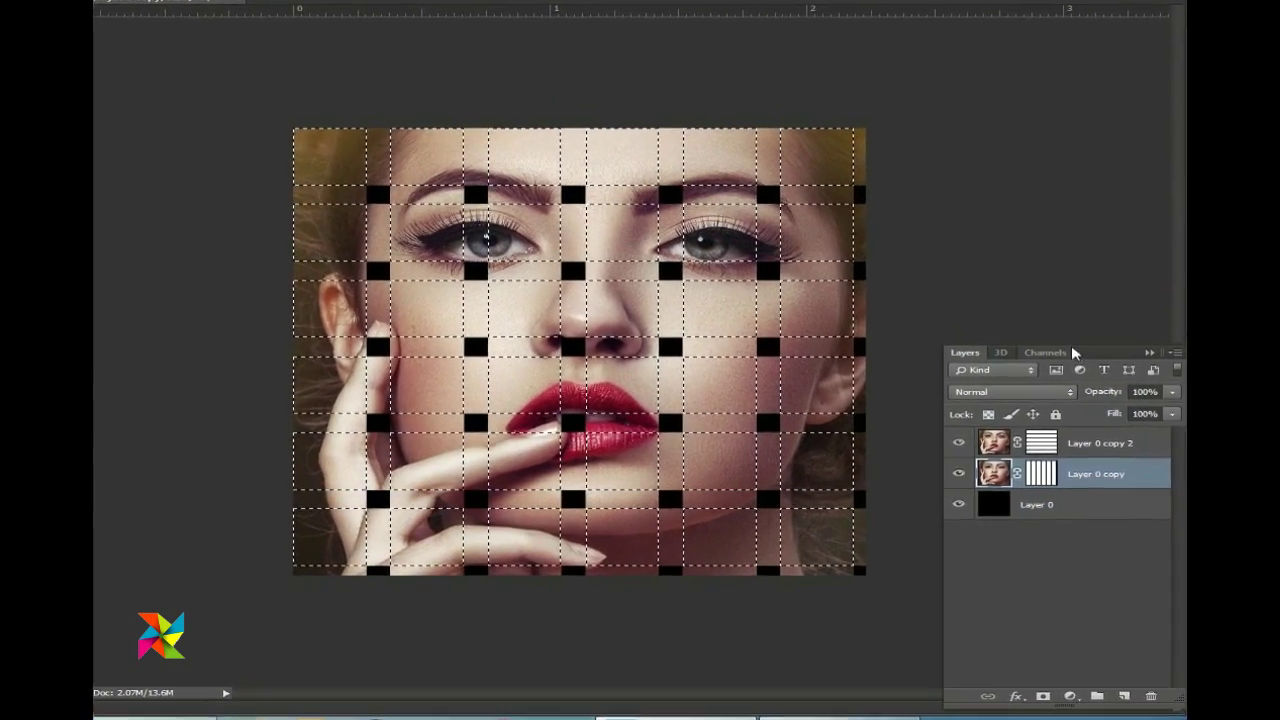
left_click(1054, 368)
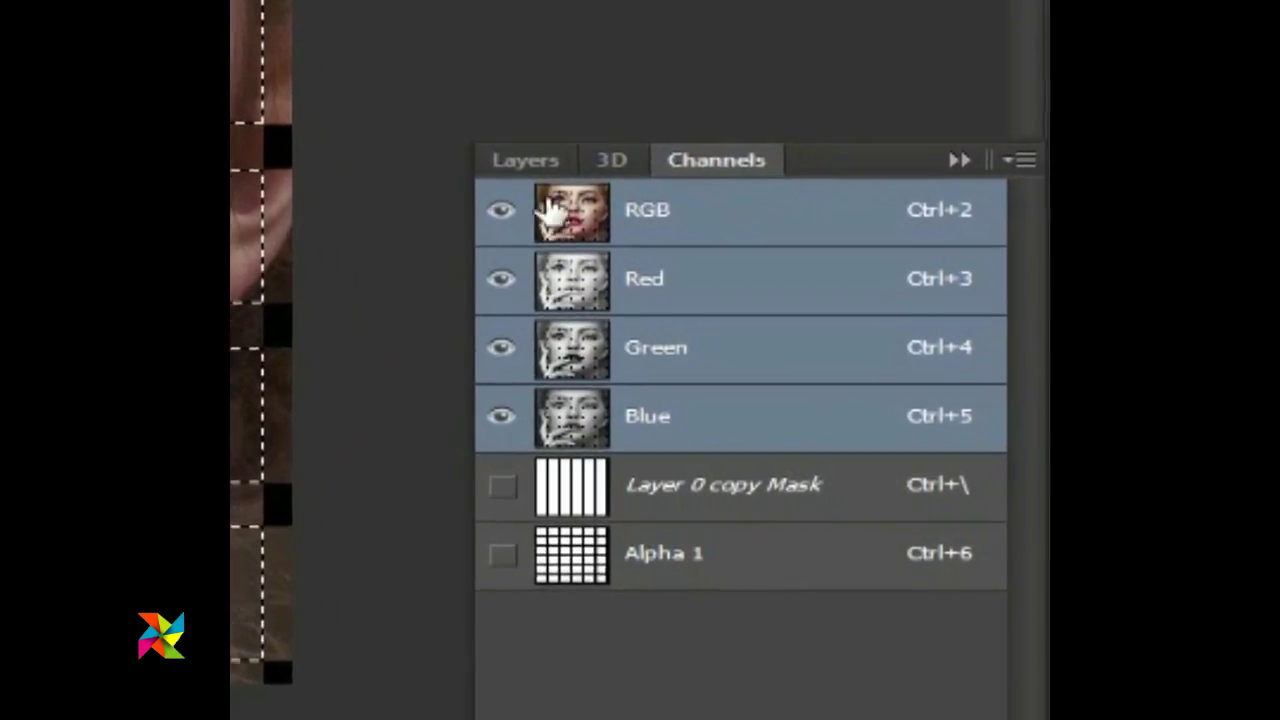
left_click(990, 369)
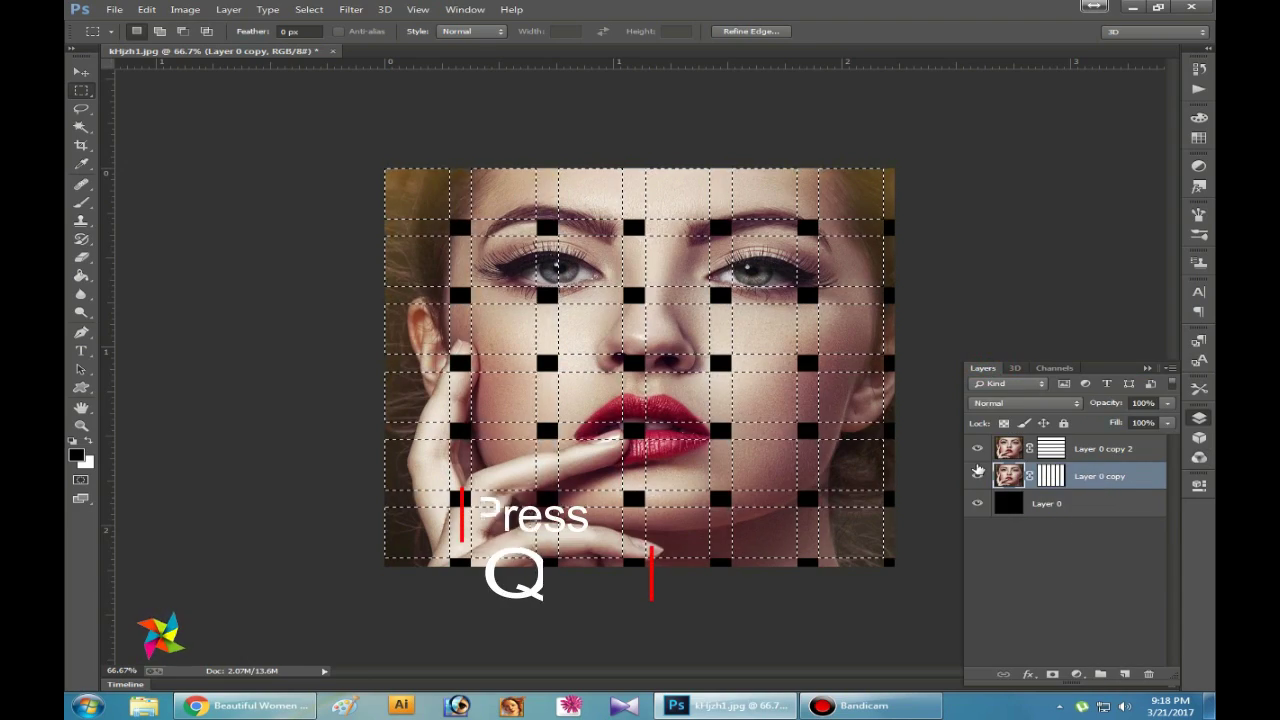
key("q")
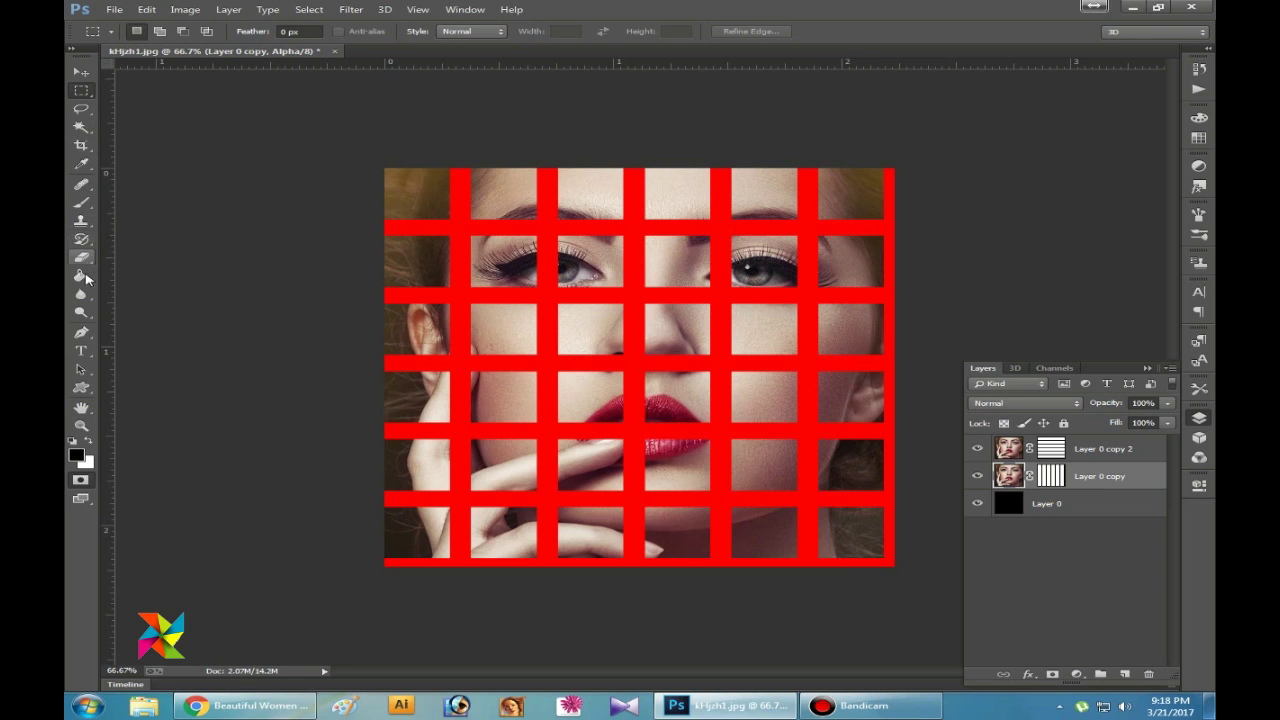
Fill alternating grid cells red with the Paint Bucket to form a quick-mask checkerboard.
left_click(85, 276)
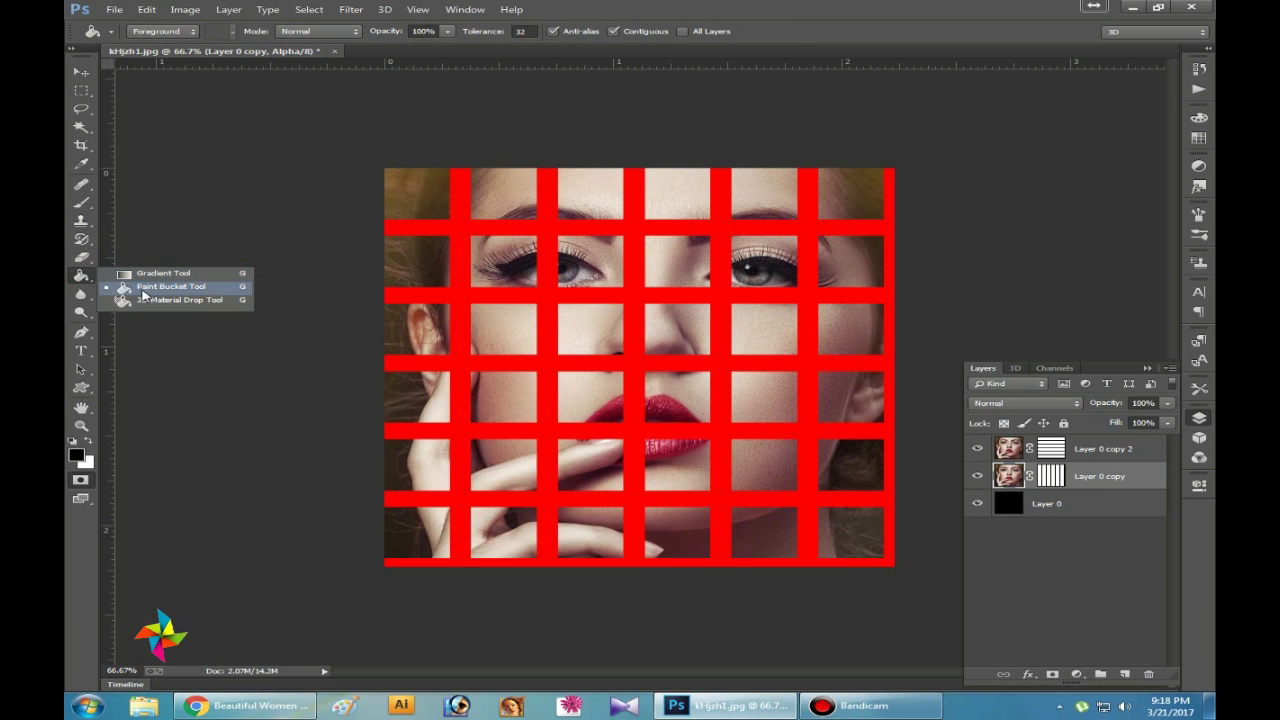
left_click(160, 286)
left_click(499, 199)
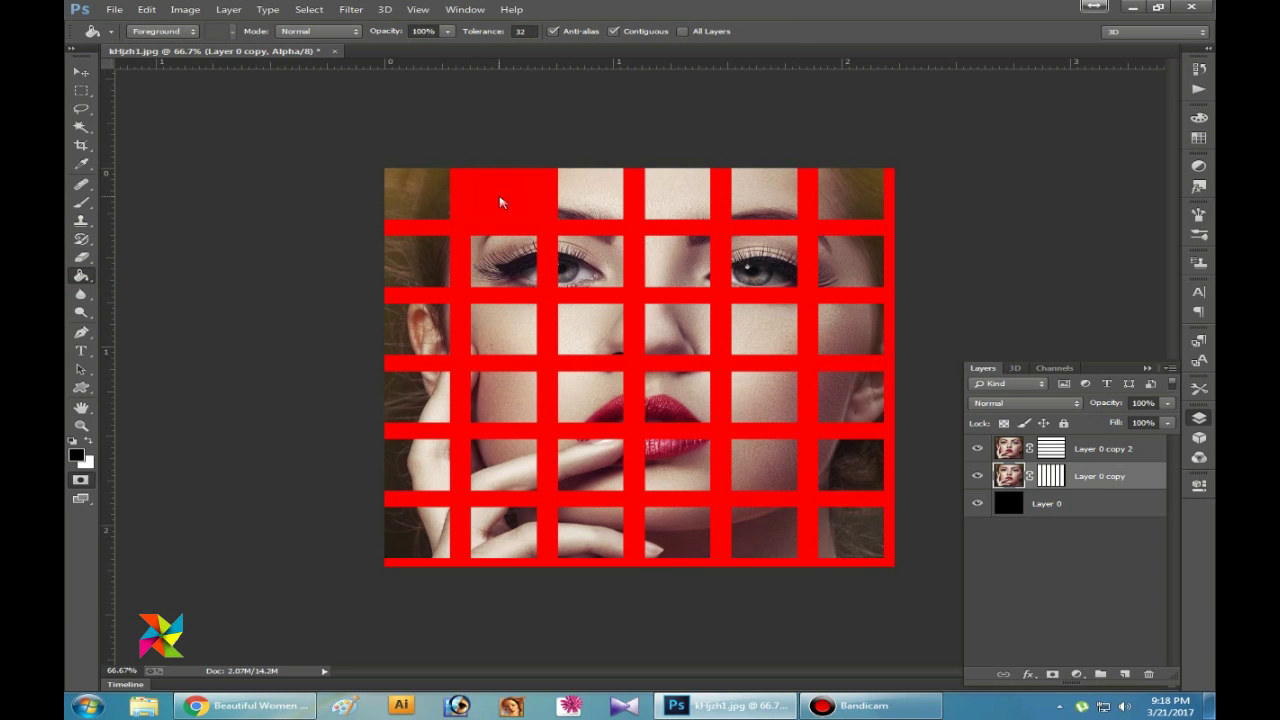
left_click(672, 200)
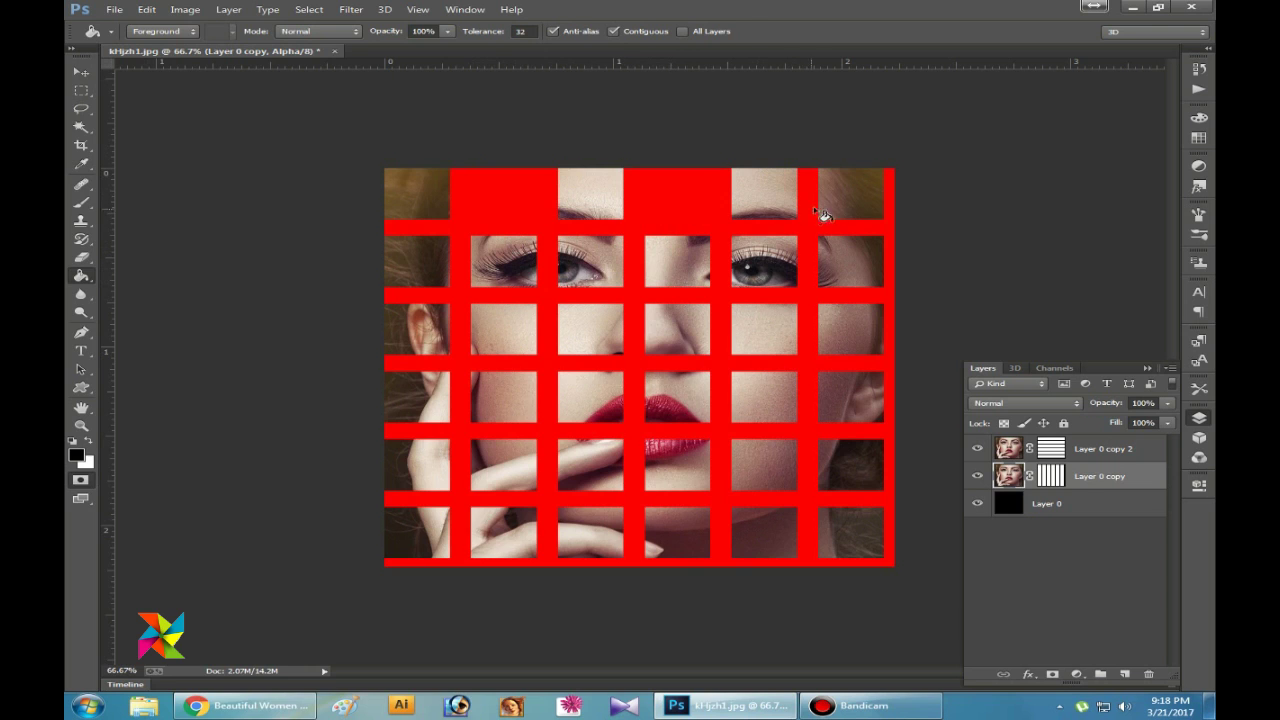
left_click(583, 256)
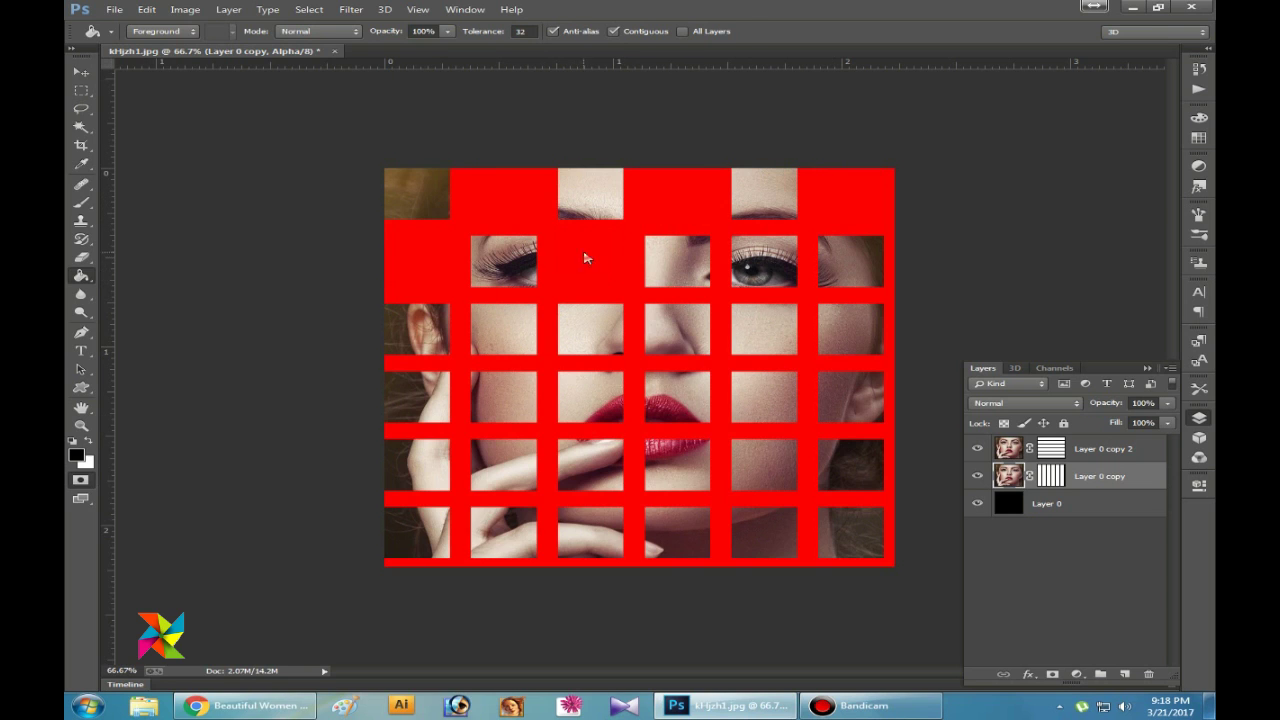
left_click(757, 259)
left_click(501, 332)
left_click(700, 333)
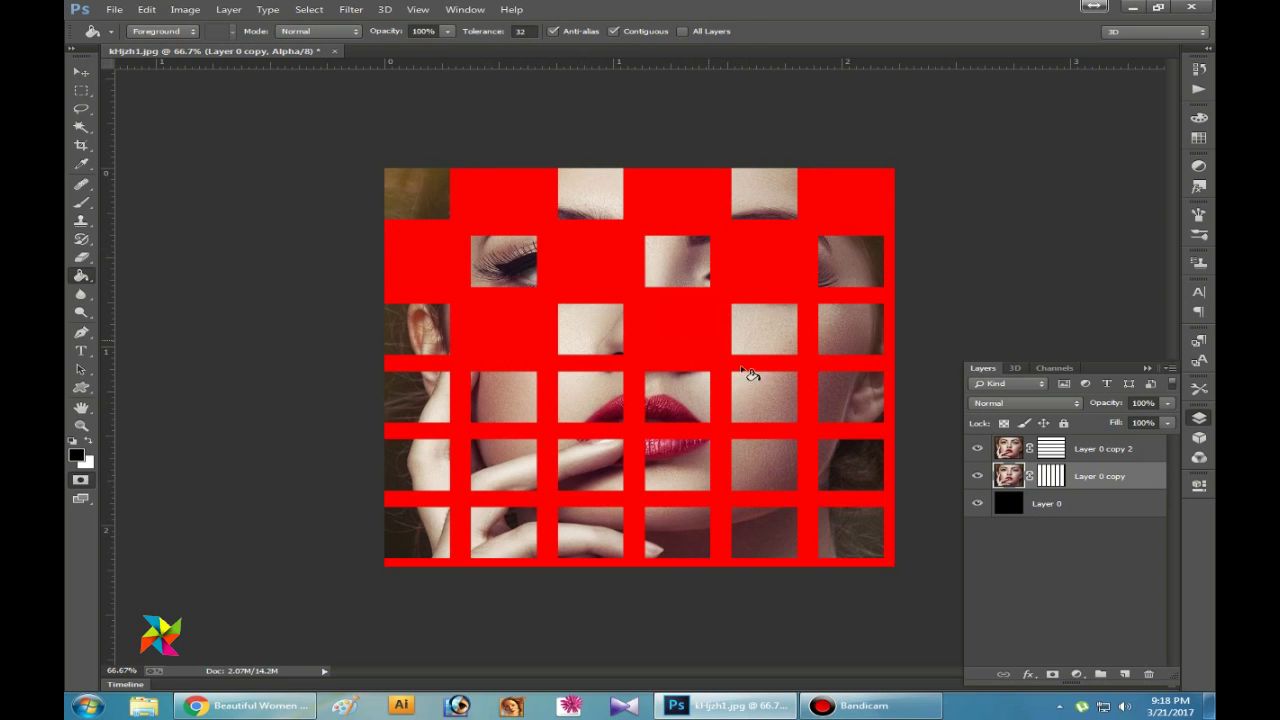
left_click(846, 330)
left_click(418, 405)
left_click(586, 422)
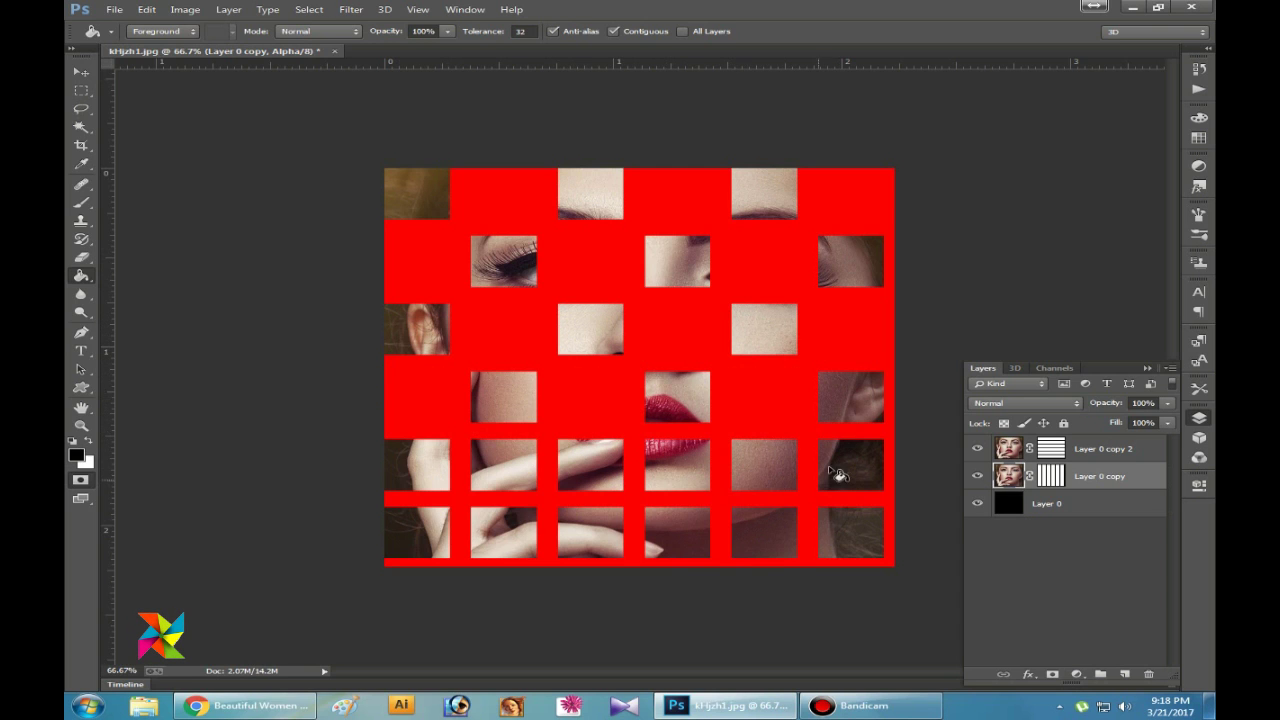
left_click(488, 460)
left_click(698, 458)
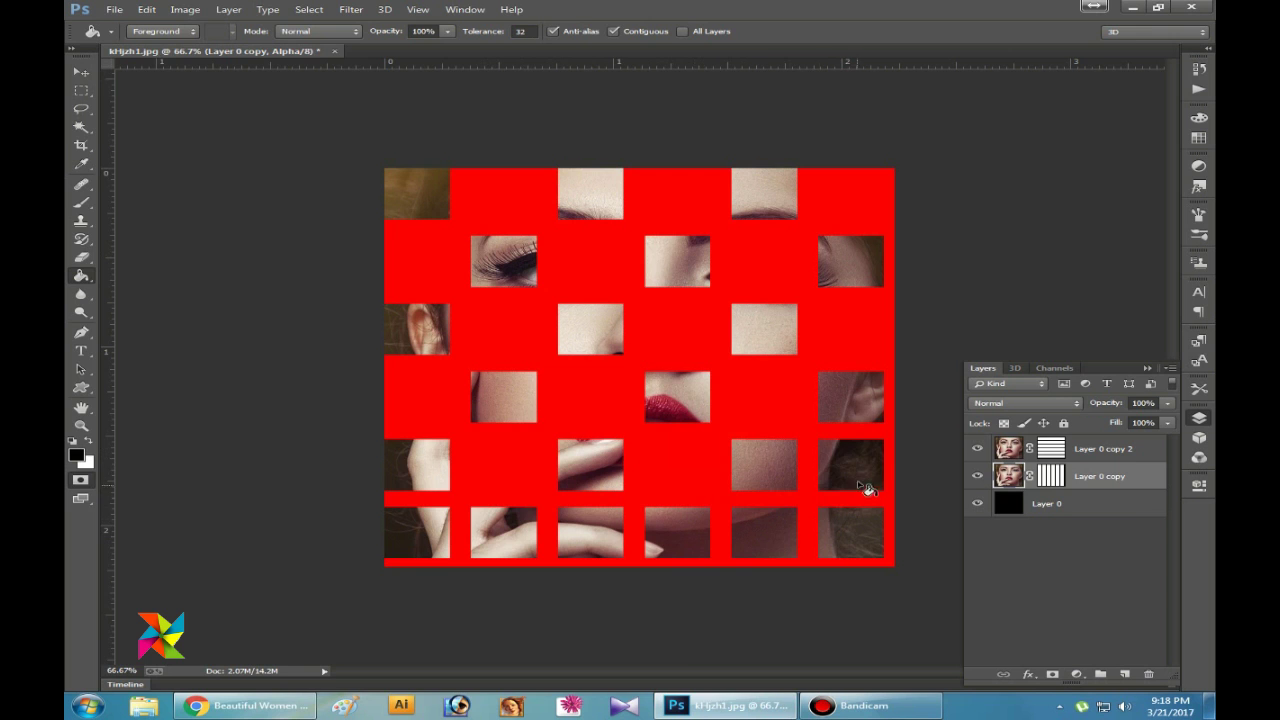
left_click(866, 474)
left_click(420, 530)
left_click(590, 542)
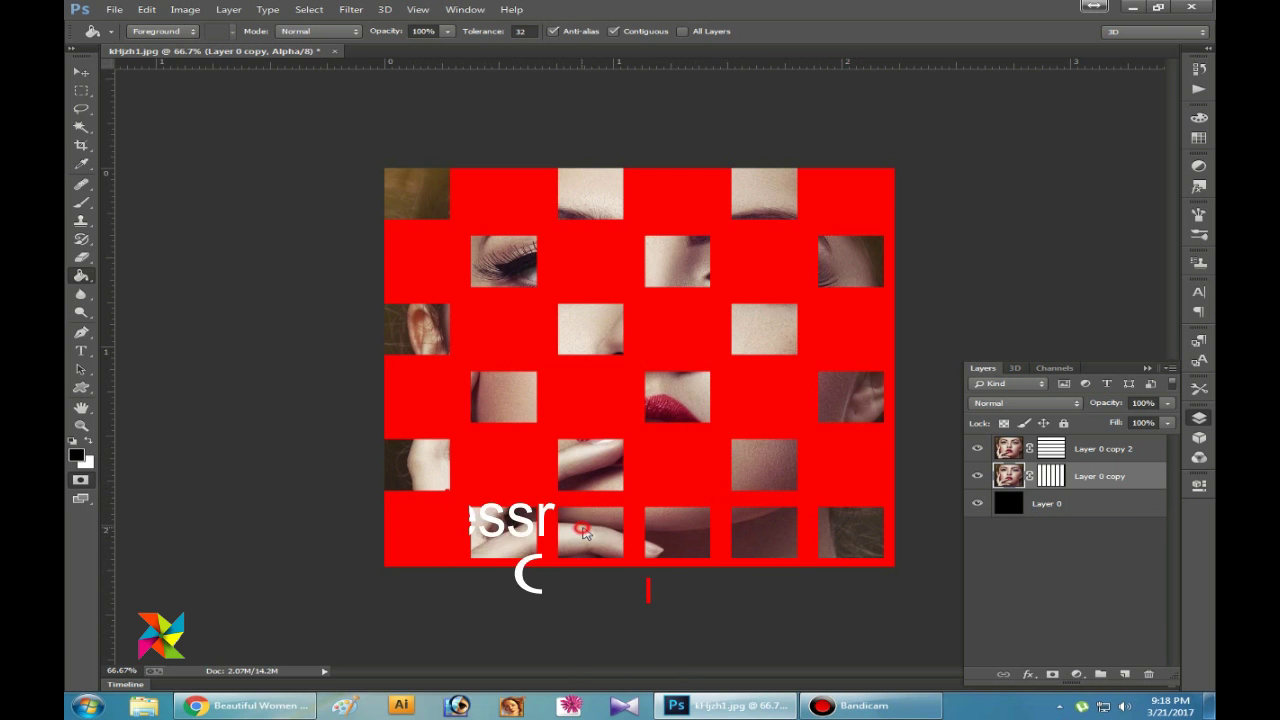
left_click(765, 540)
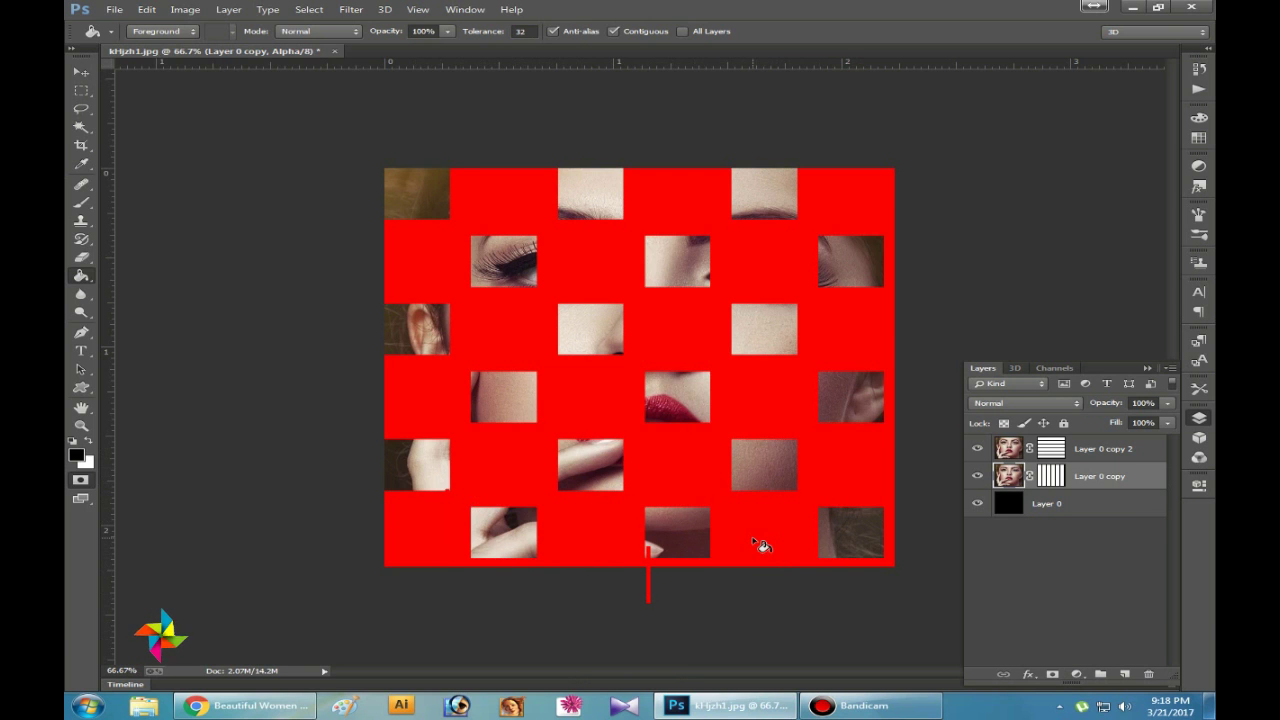
Copy the checkerboard selection onto new Layer 1, then select Layer 0 copy 2 and view Channels.
key("q")
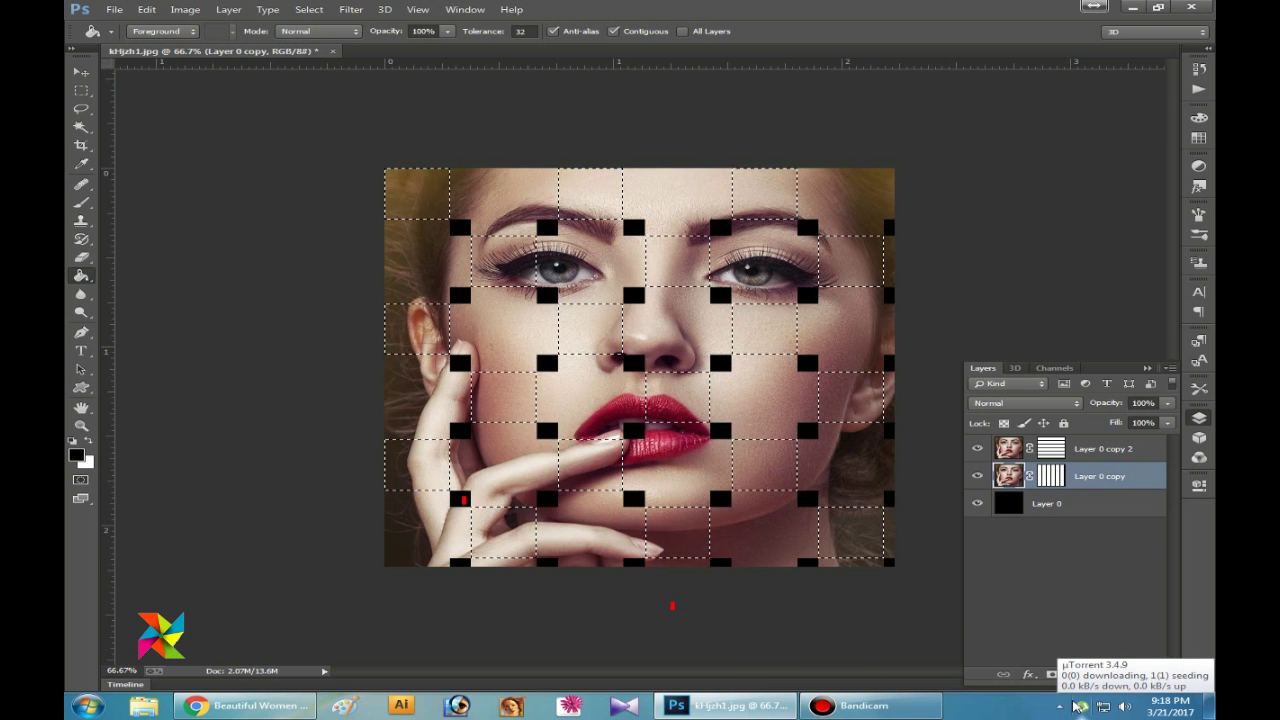
key("ctrl+j")
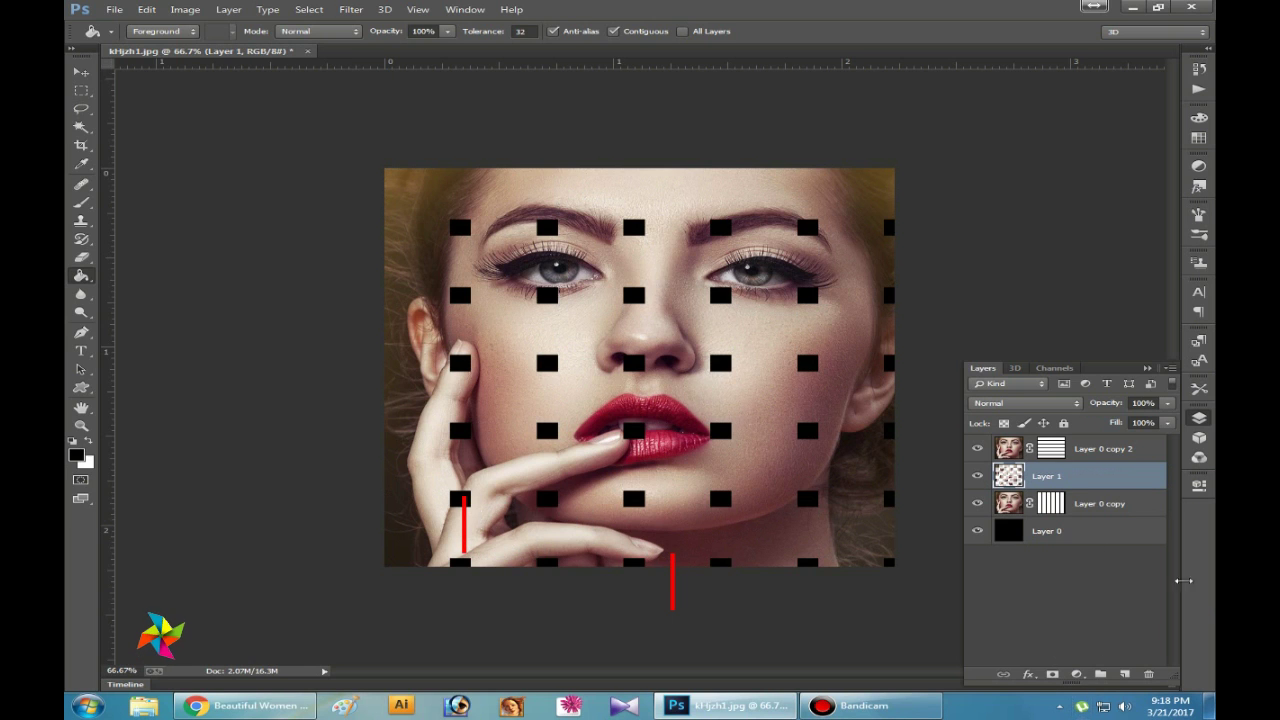
left_click(1090, 451)
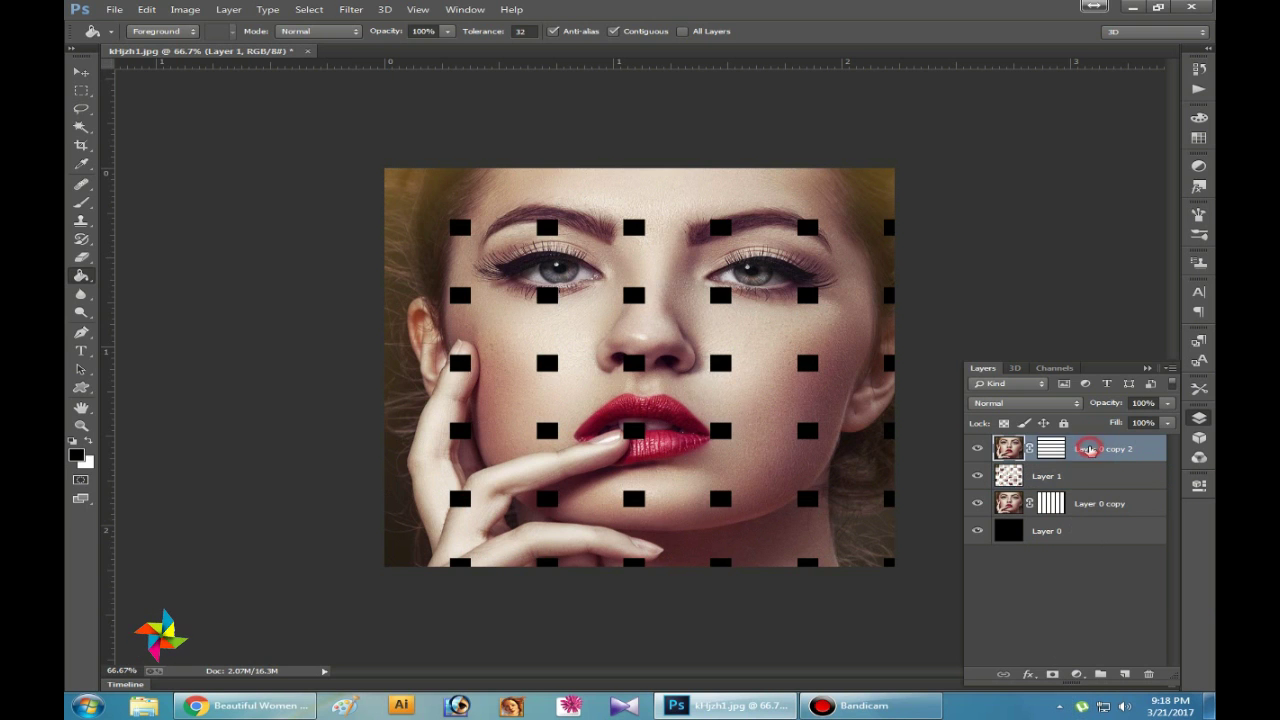
left_click(1058, 369)
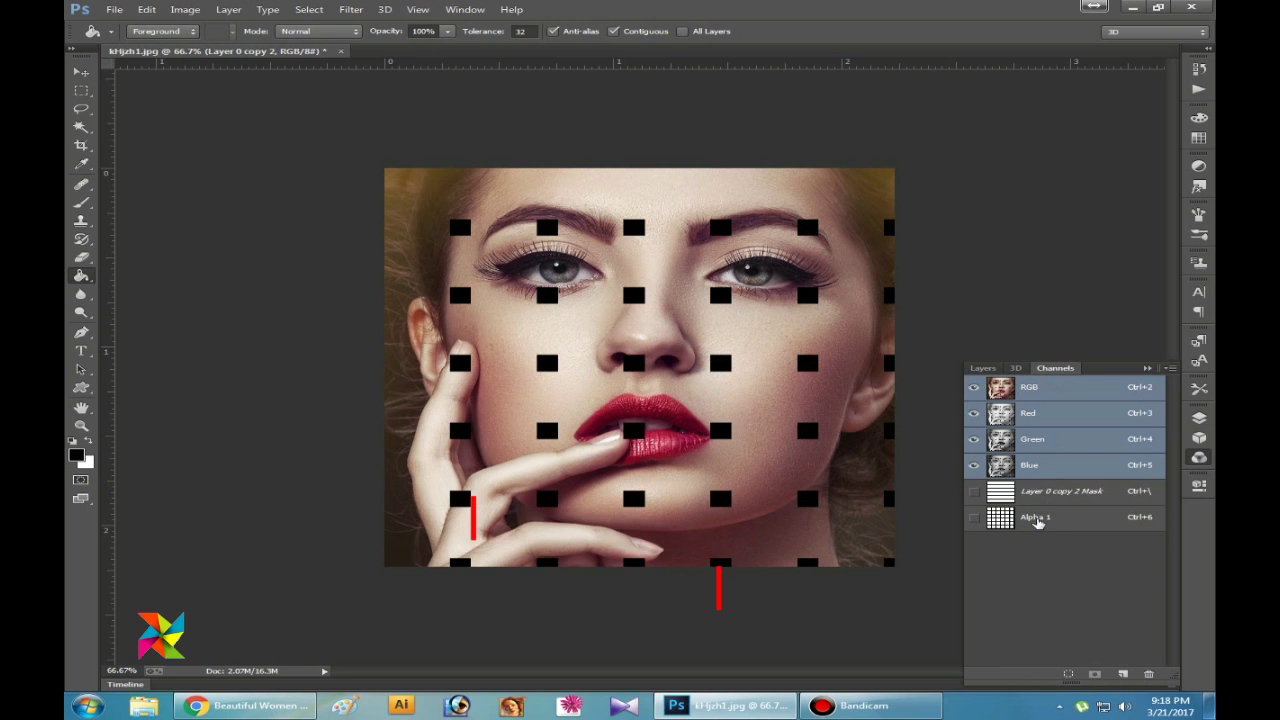
Reload the Alpha 1 grid channel as a selection and show it as a quick mask.
left_click(1038, 522, "ctrl")
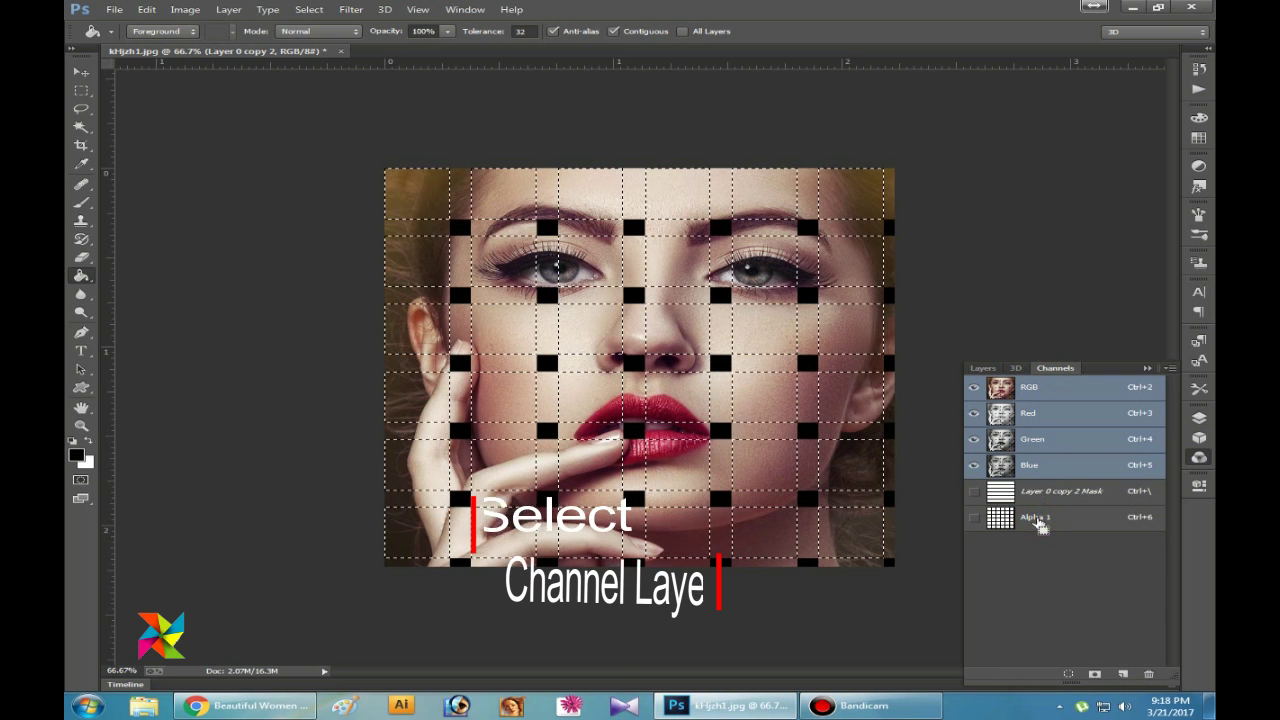
left_click(984, 369)
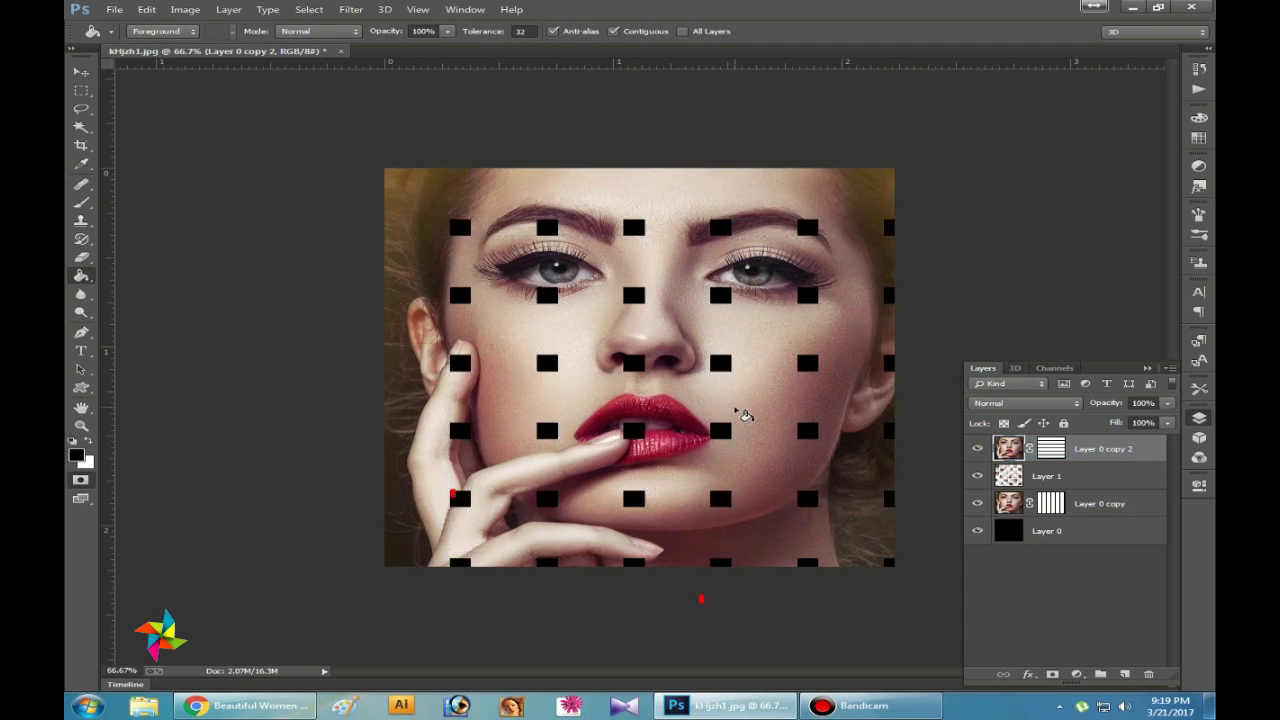
key("q")
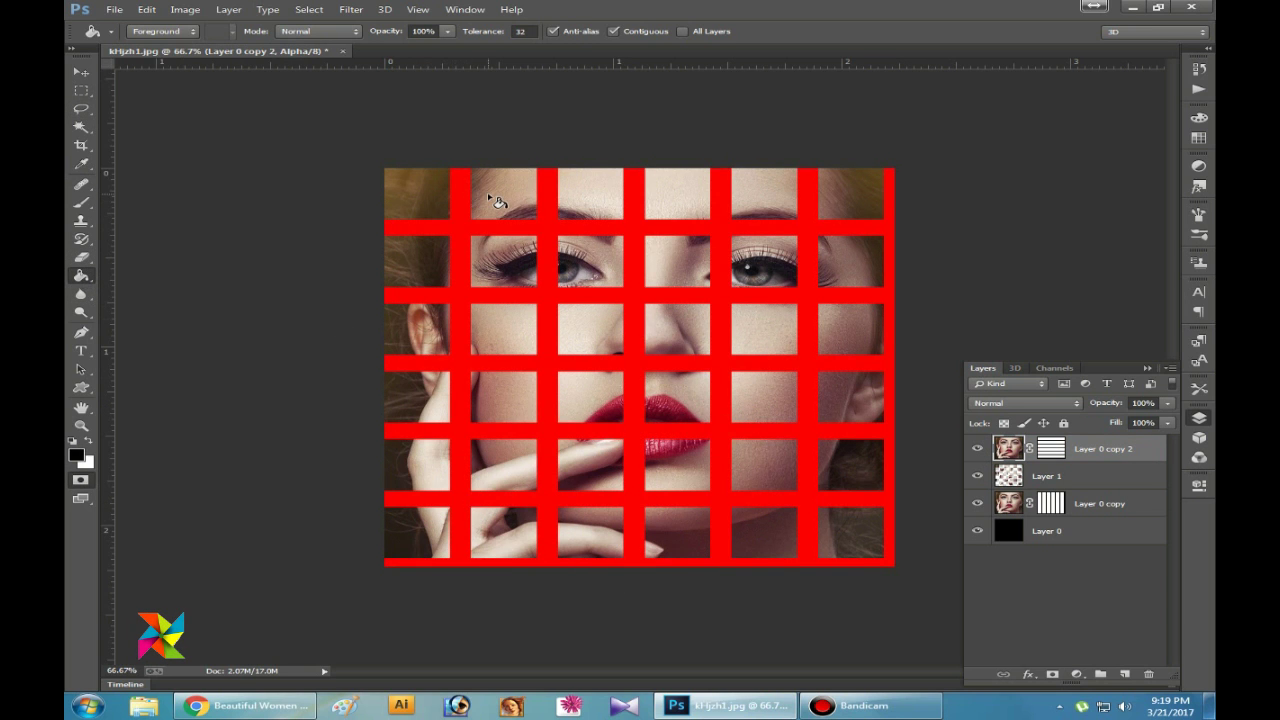
Paint the opposite alternating cells red in rows one to three of the quick mask.
left_click(420, 197)
left_click(603, 214)
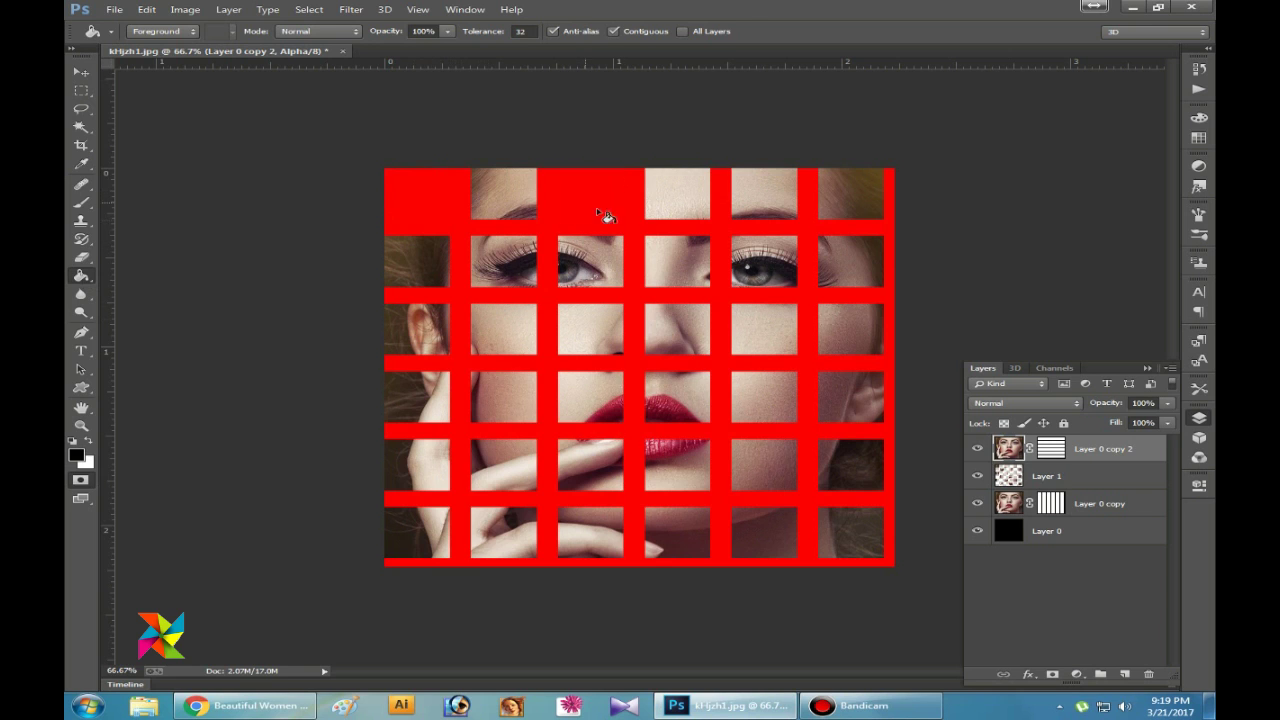
left_click(778, 195)
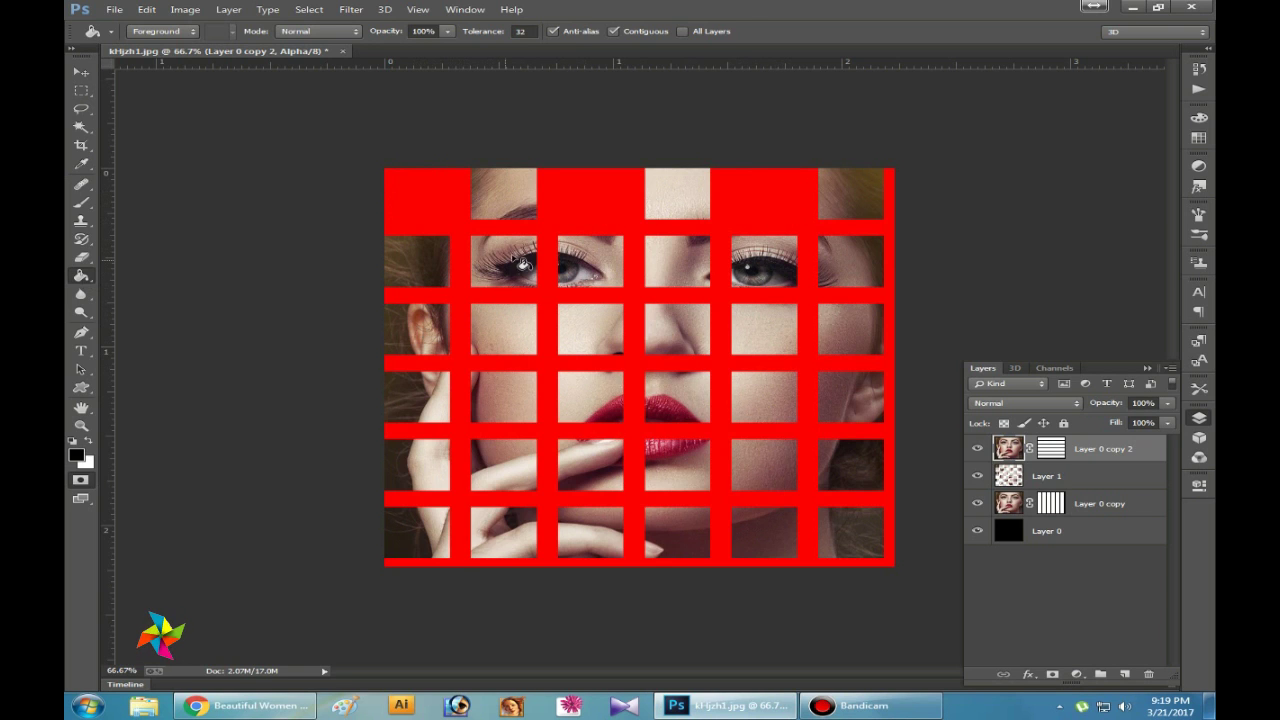
left_click(516, 262)
left_click(690, 260)
left_click(860, 266)
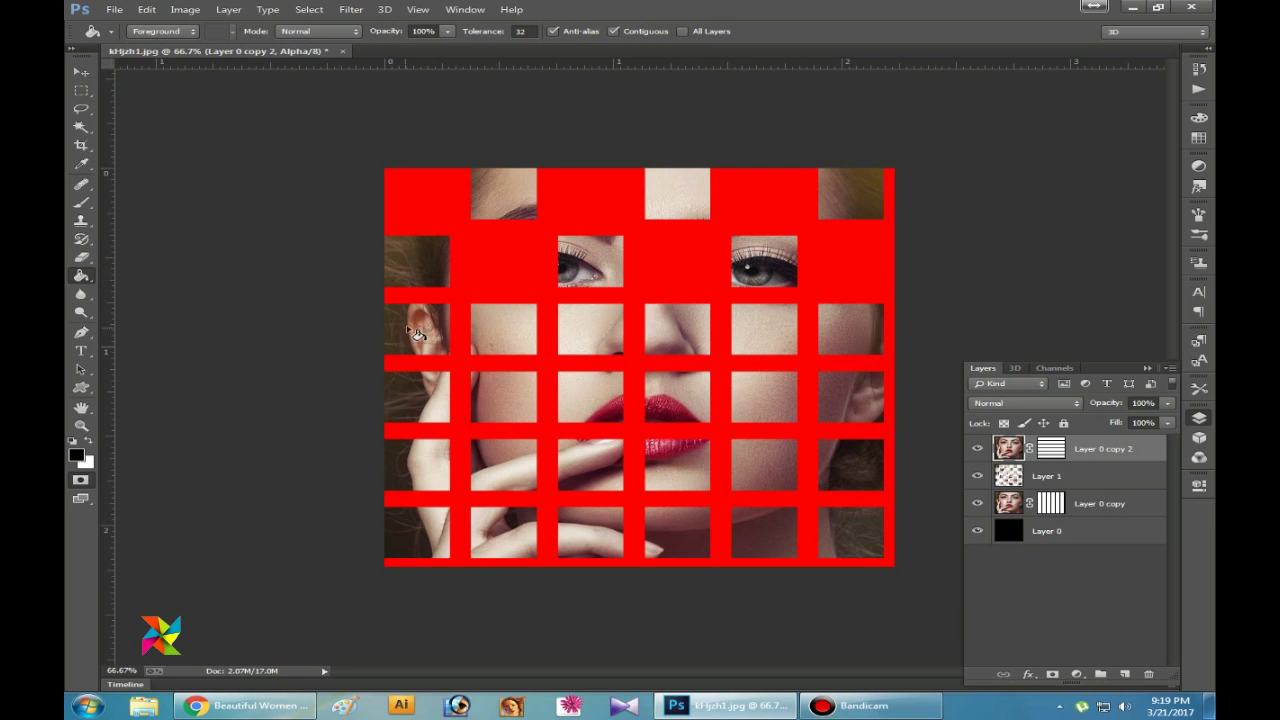
left_click(415, 332)
left_click(591, 330)
left_click(778, 341)
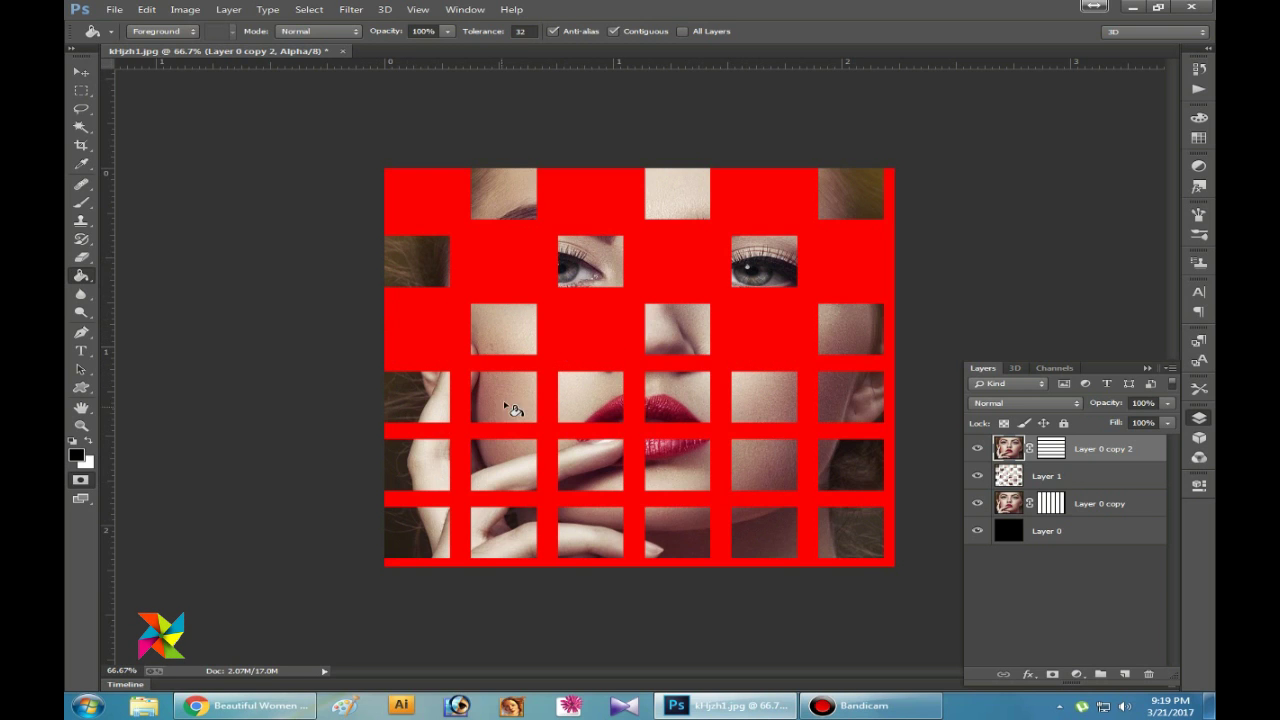
Paint the remaining alternating cells in rows four to six and copy the selection to new Layer 2.
left_click(695, 390)
left_click(848, 406)
left_click(438, 486)
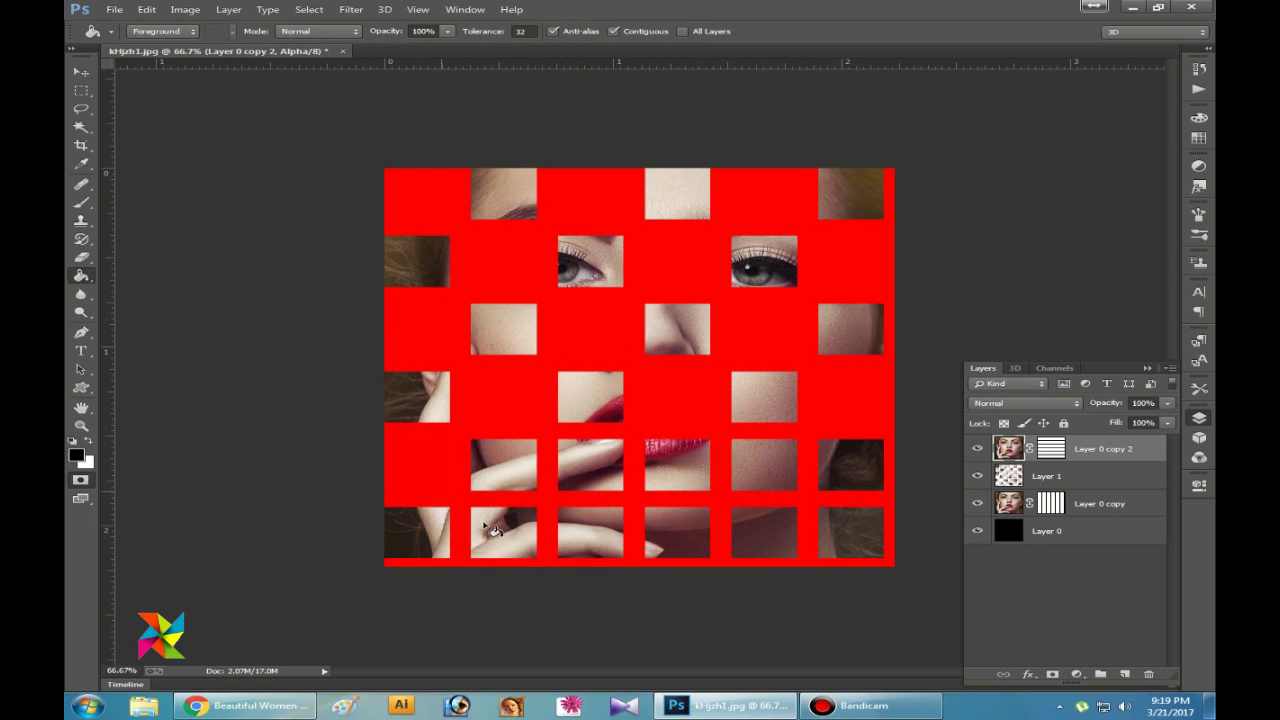
left_click(598, 477)
left_click(768, 472)
left_click(508, 534)
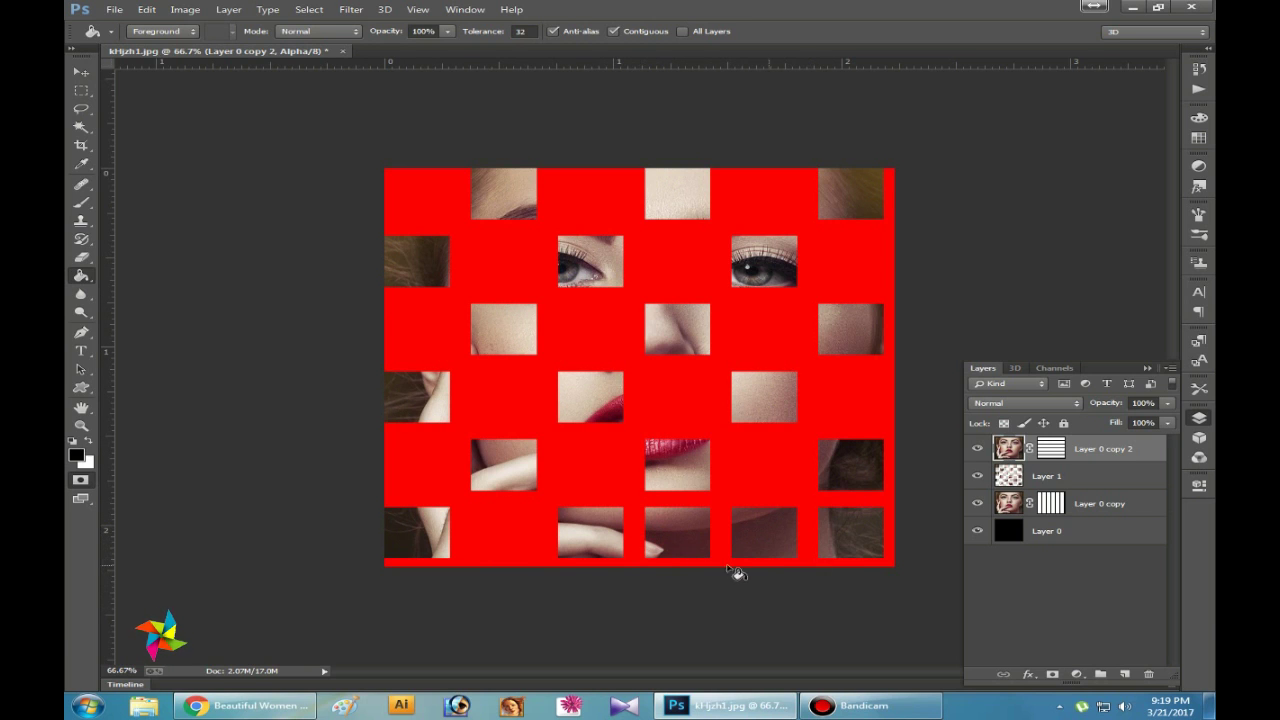
left_click(697, 541)
left_click(852, 534)
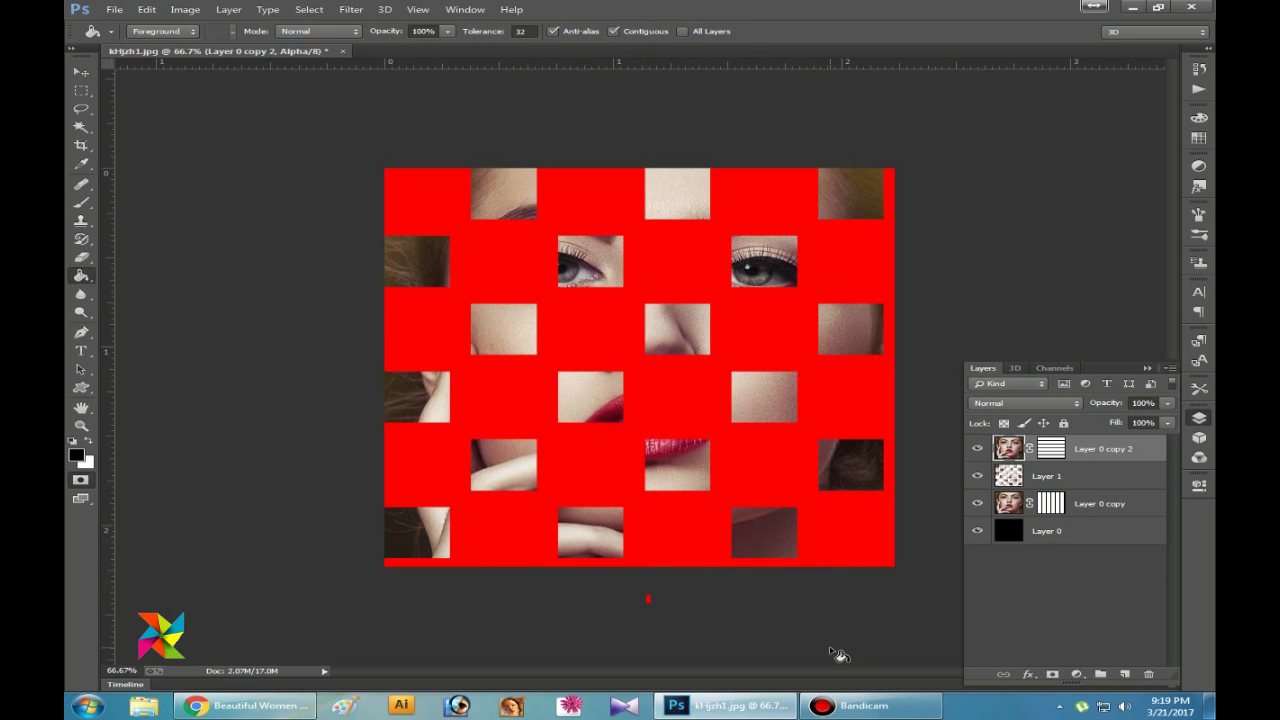
key("q")
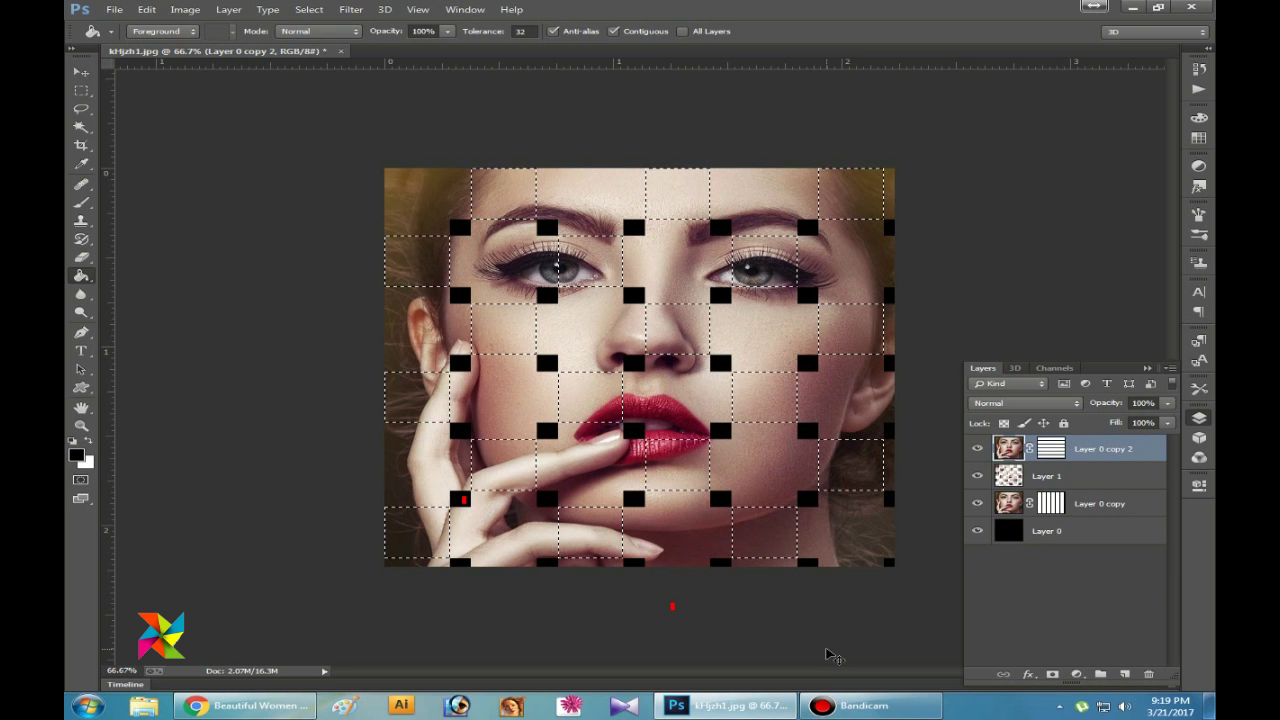
key("ctrl+j")
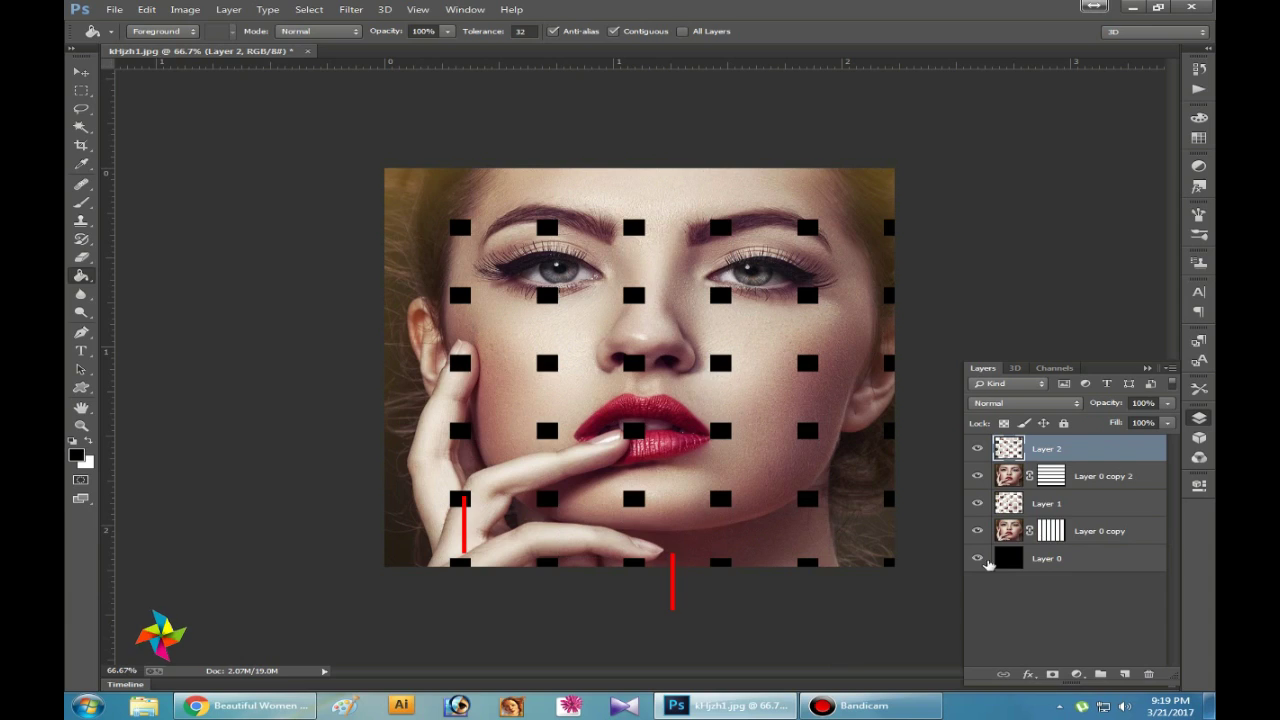
Clip Layer 2 and Layer 1 each to the masked portrait copy directly below.
right_click(1065, 453)
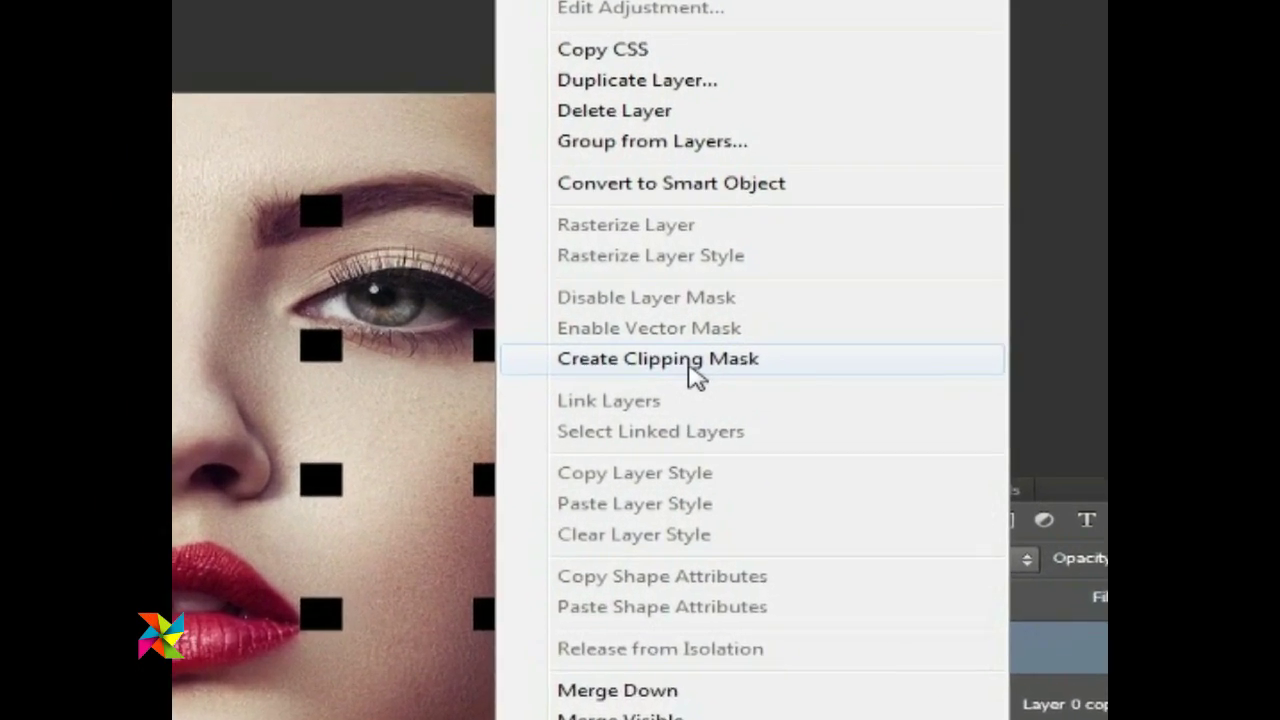
left_click(785, 345)
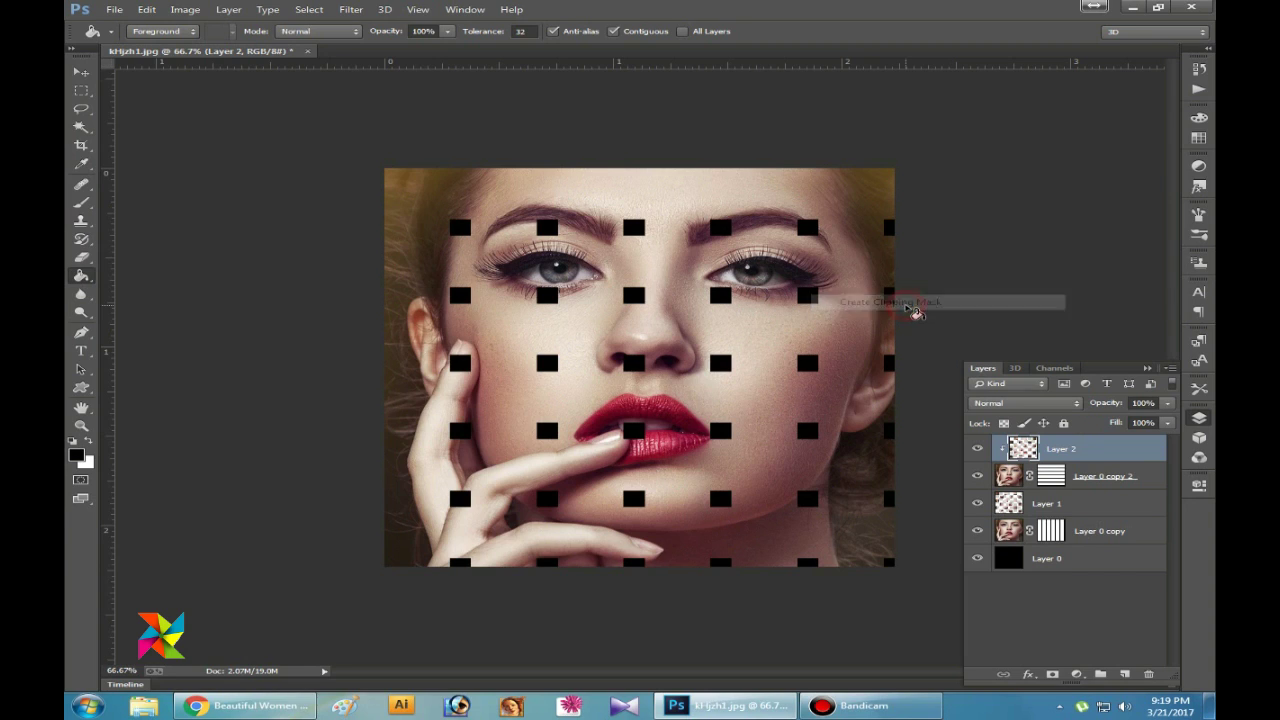
left_click(1100, 505)
right_click(1100, 507)
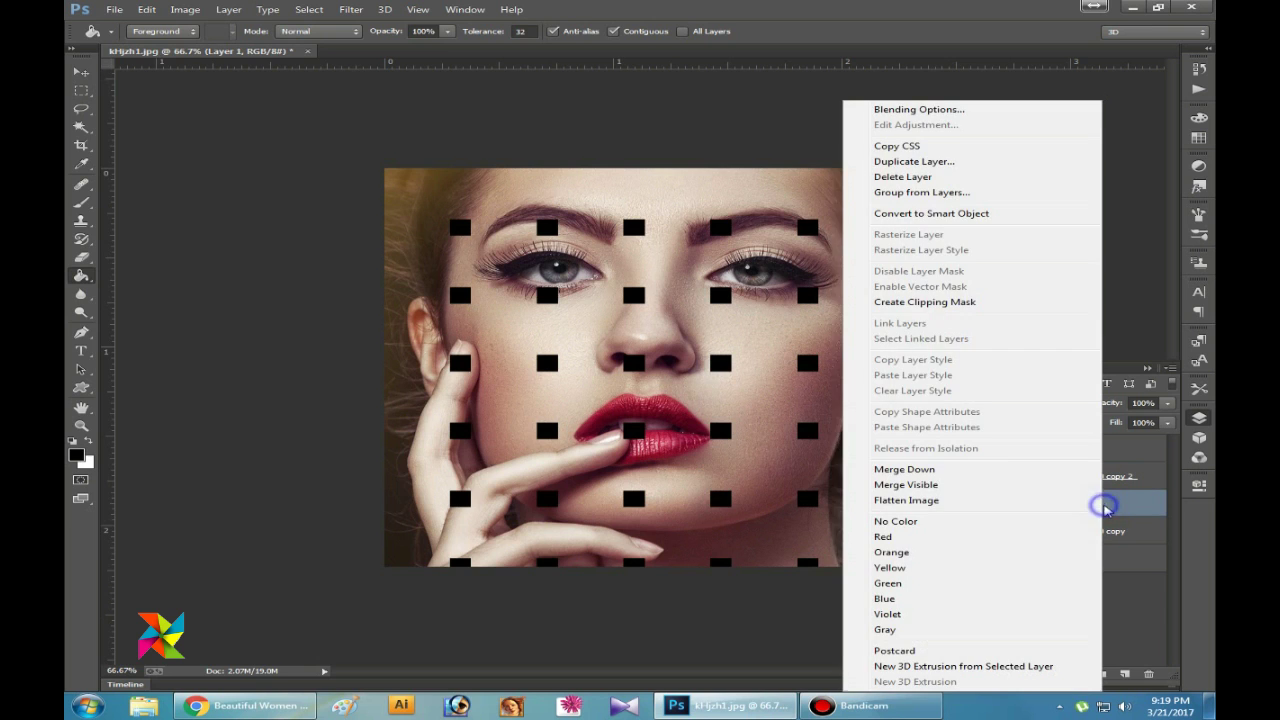
left_click(938, 302)
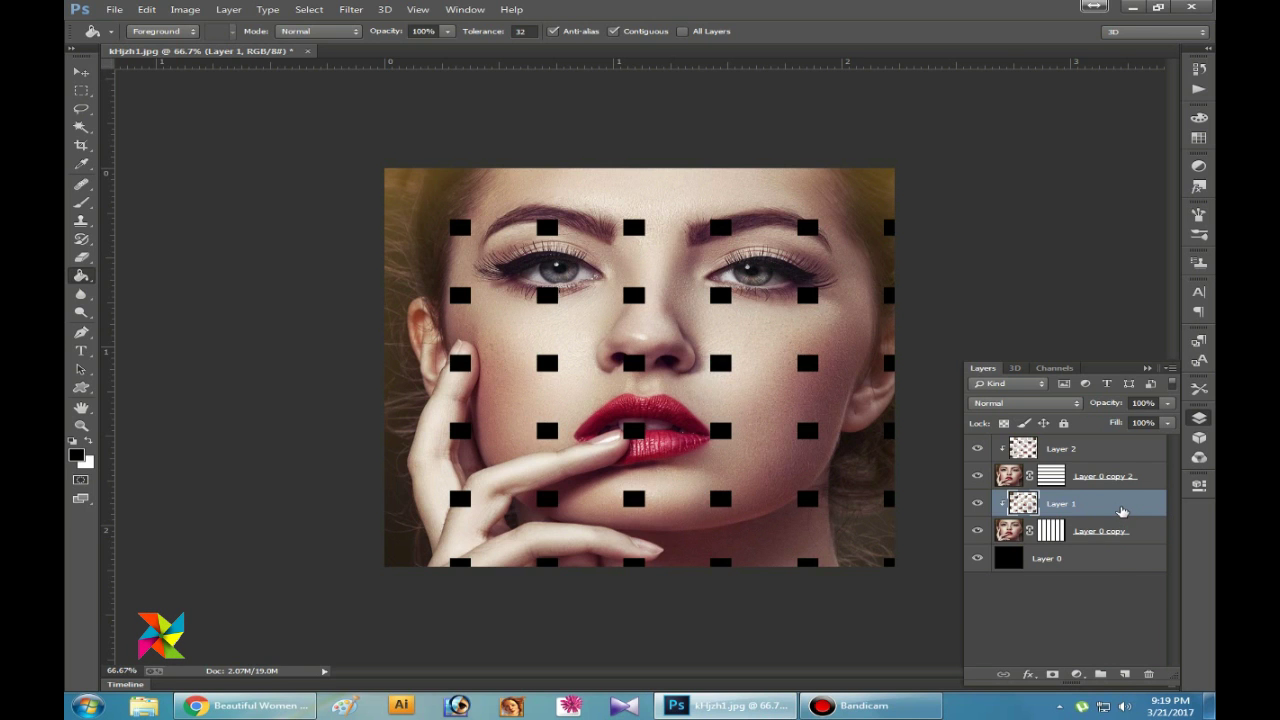
right_click(1122, 512)
left_click(1122, 512)
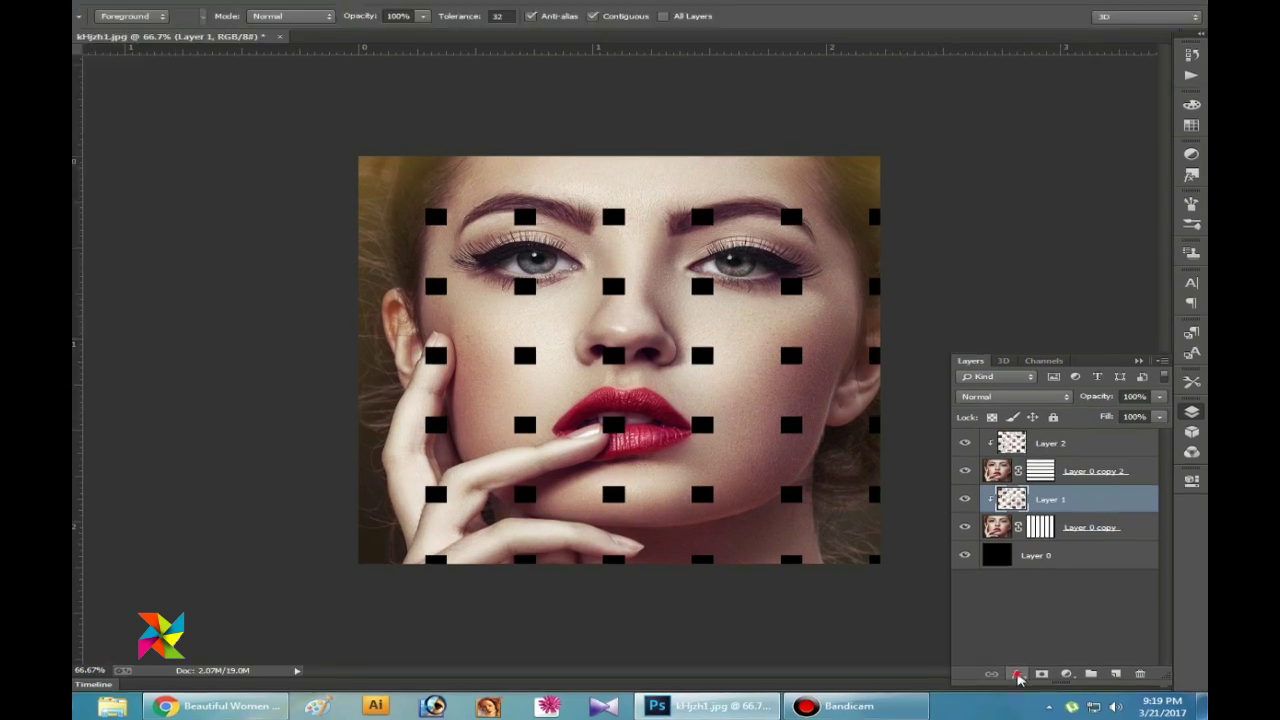
Give Layer 1 a black Multiply outer glow at 50% opacity and 40 px size.
left_click(1030, 676)
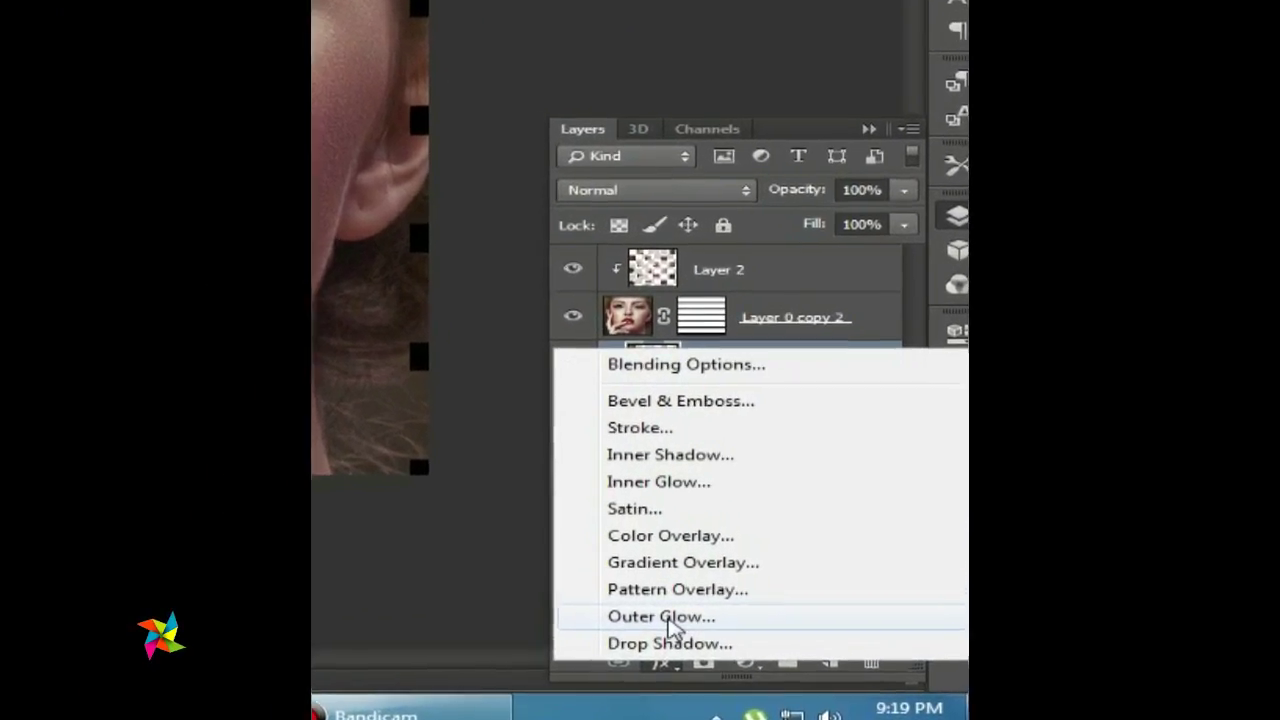
left_click(852, 633)
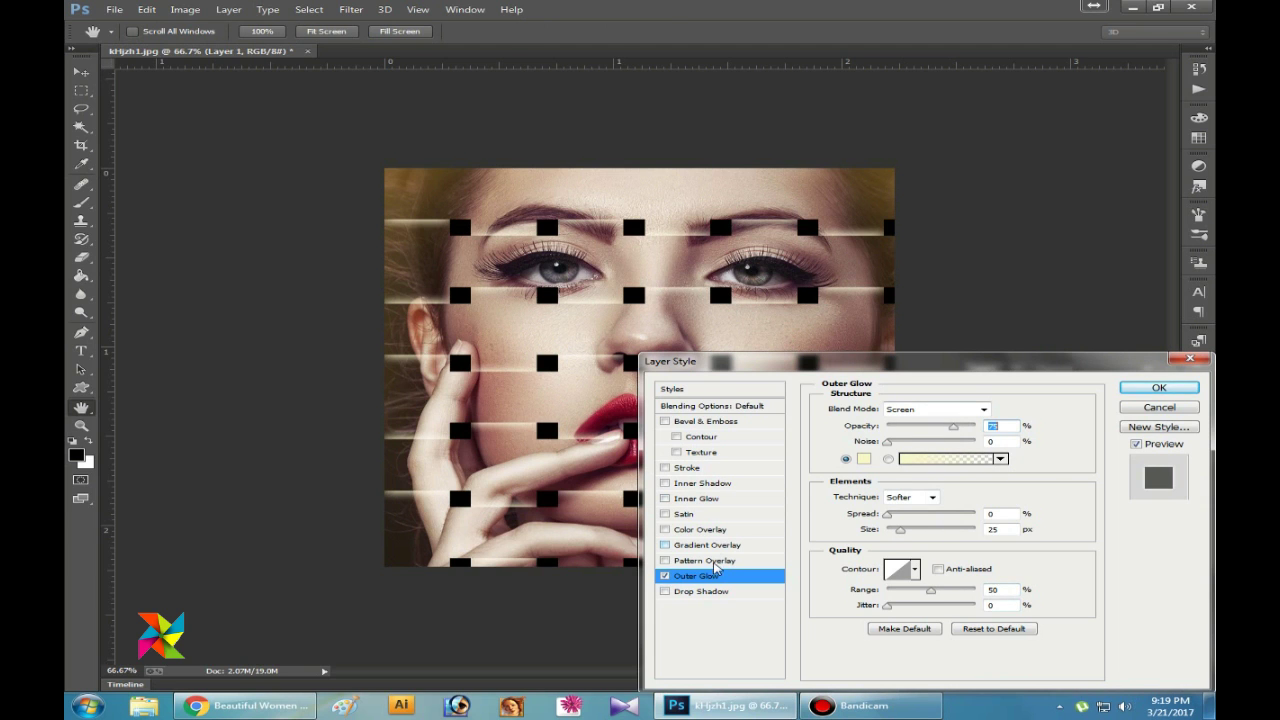
left_click(863, 458)
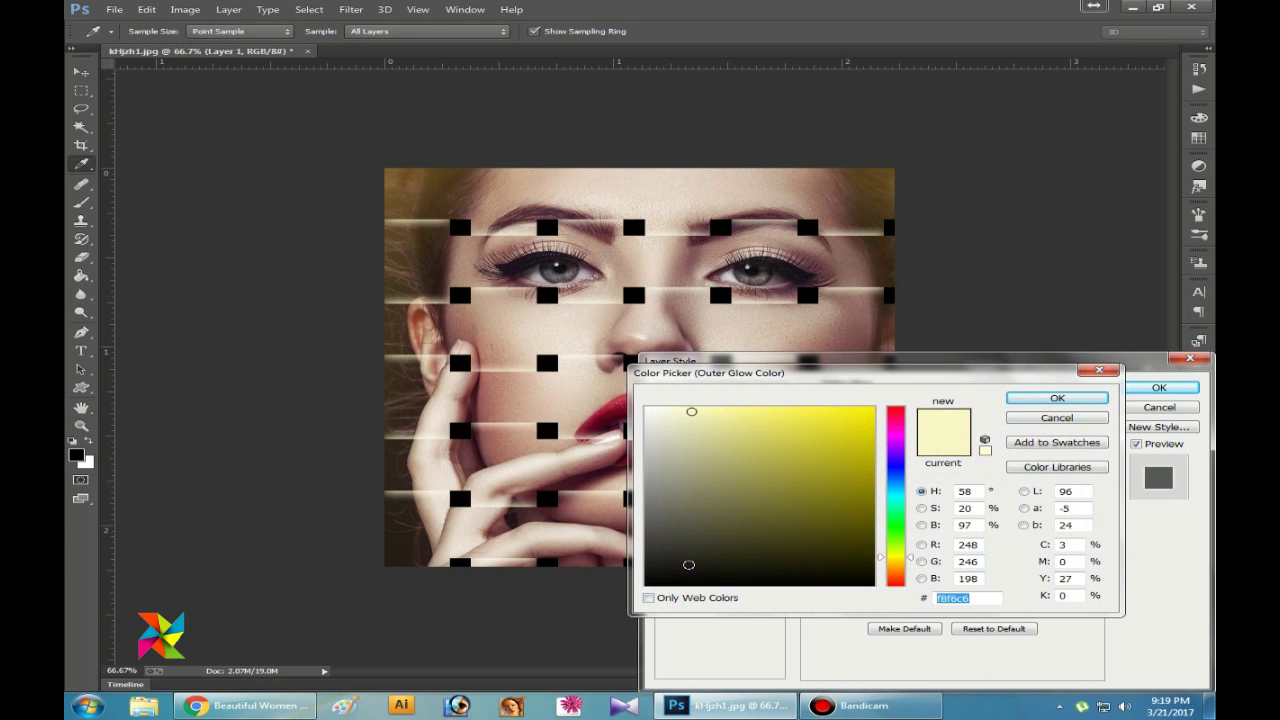
left_click_drag(680, 565, 614, 593)
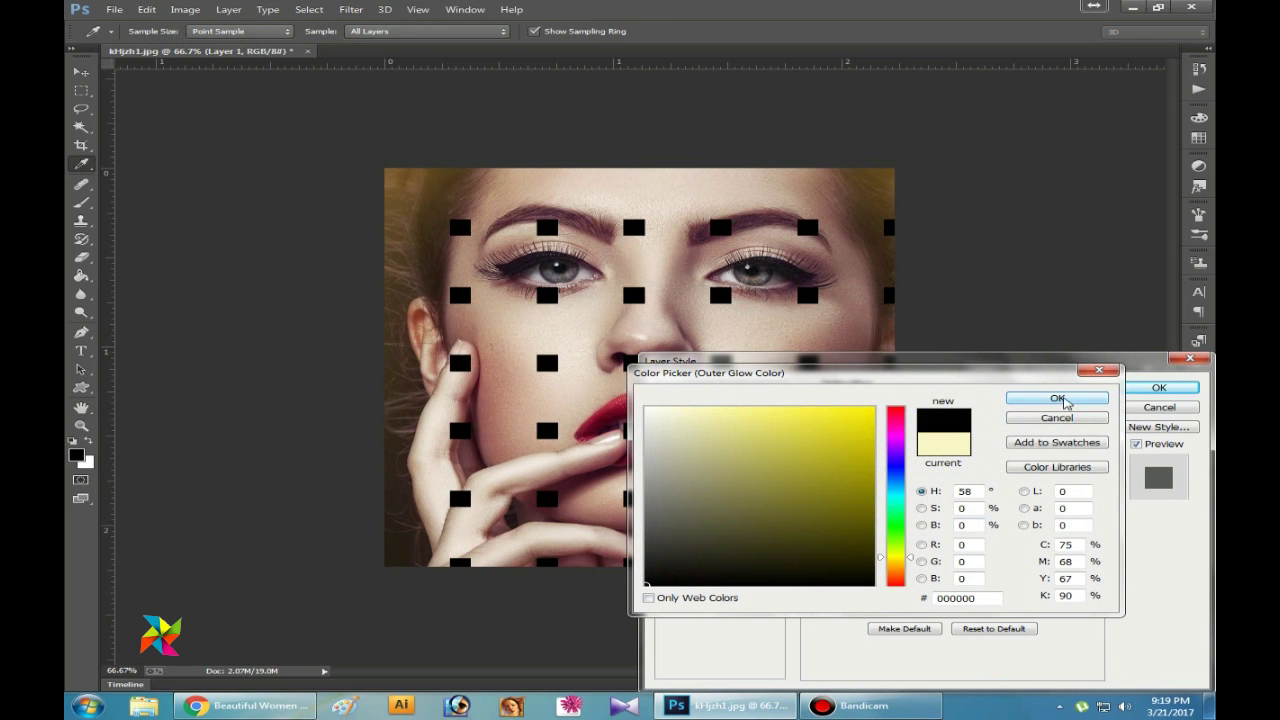
left_click(1037, 400)
left_click(984, 410)
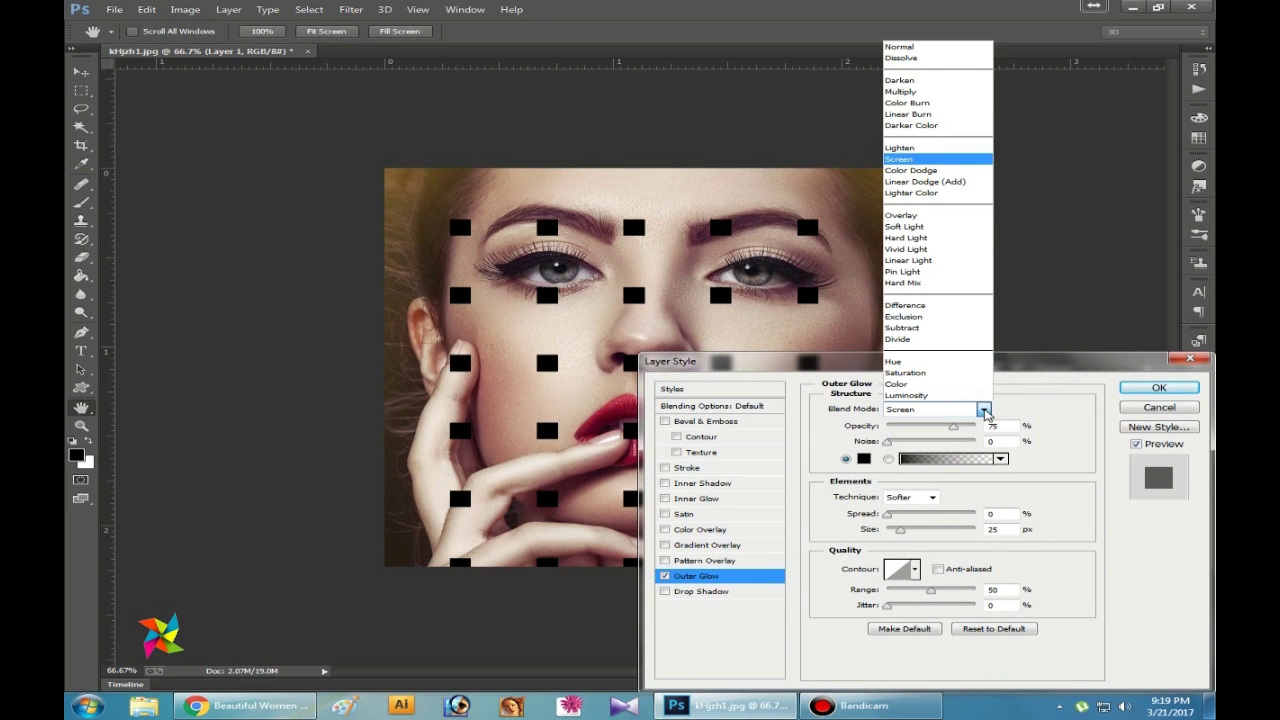
left_click(925, 91)
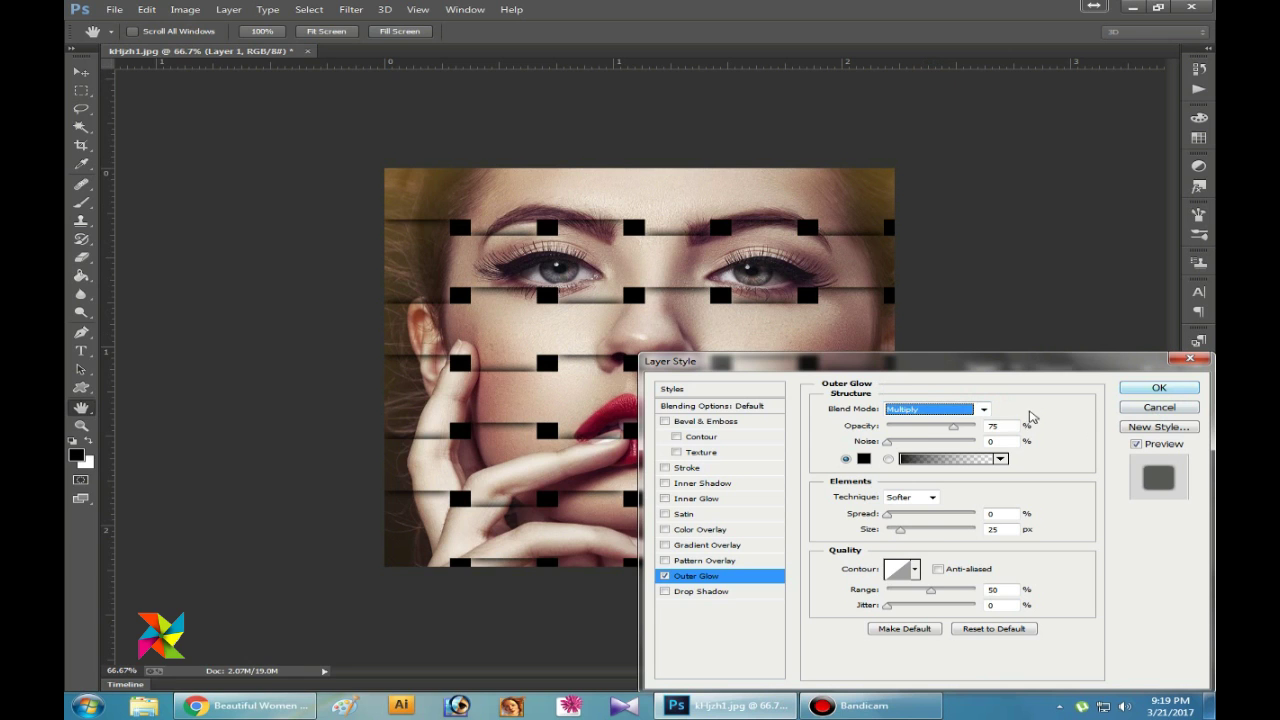
left_click(1006, 426)
type("50")
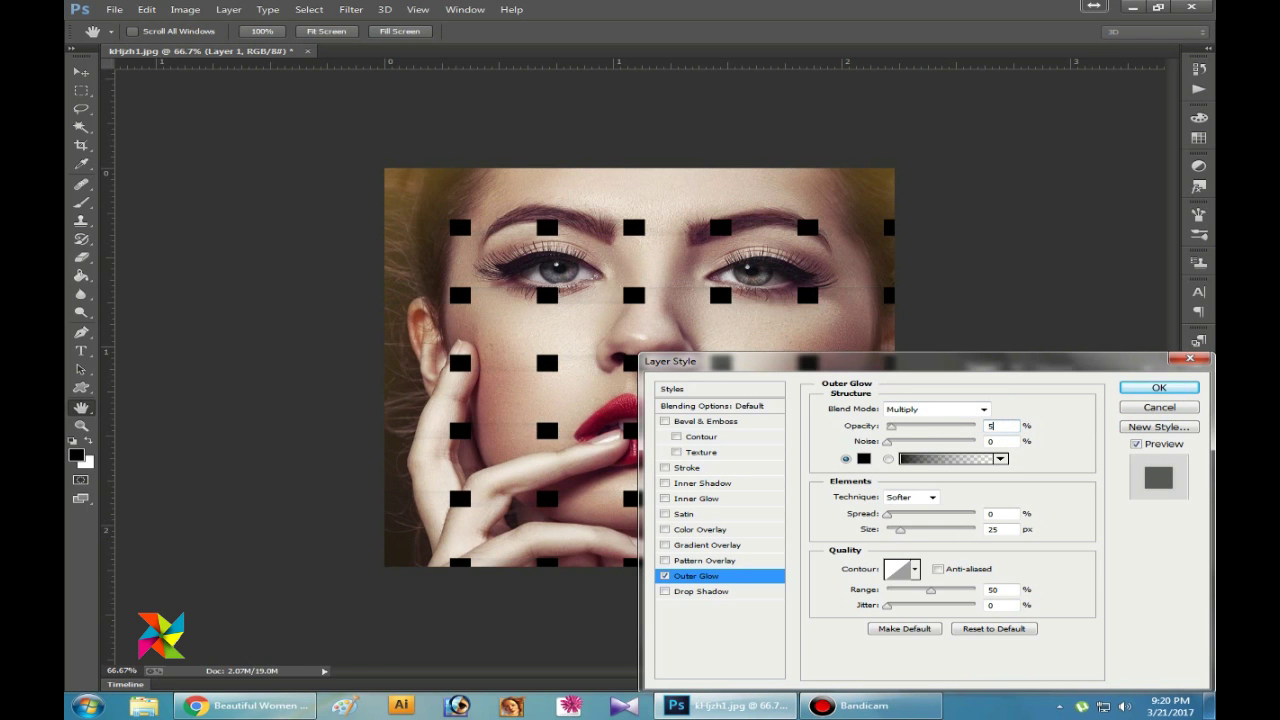
left_click(1000, 529)
type("40")
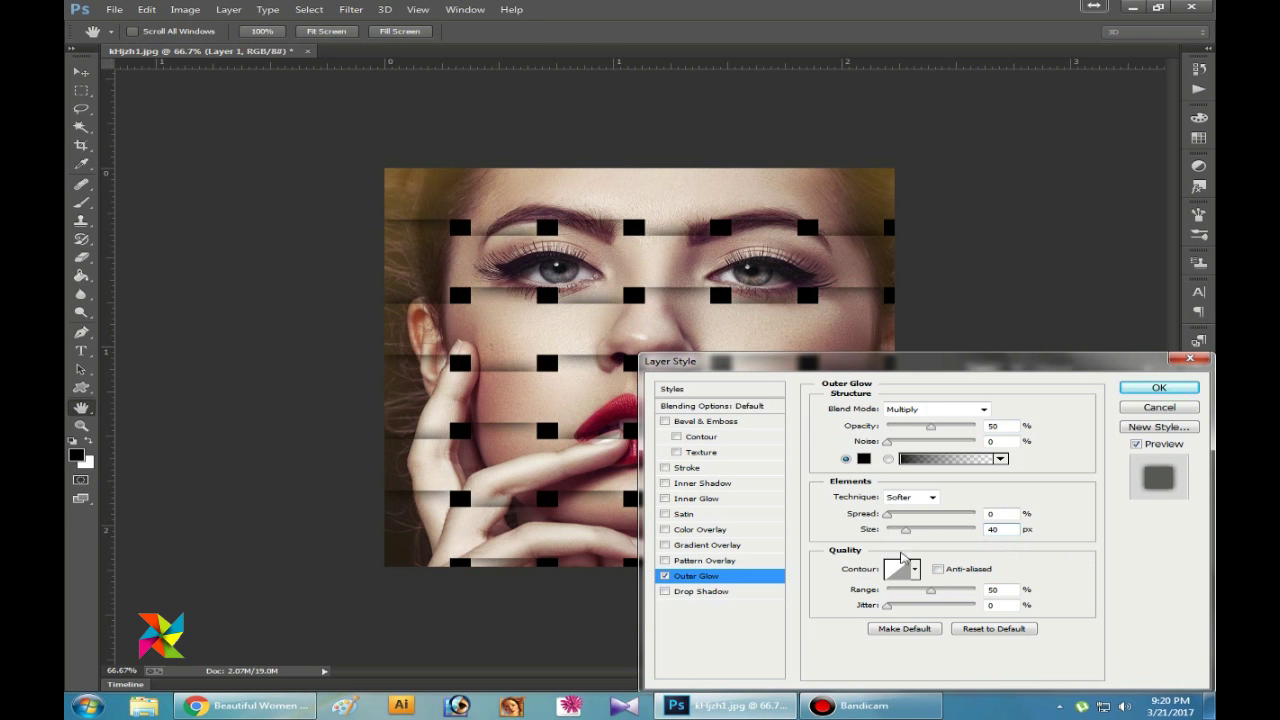
left_click(1157, 389)
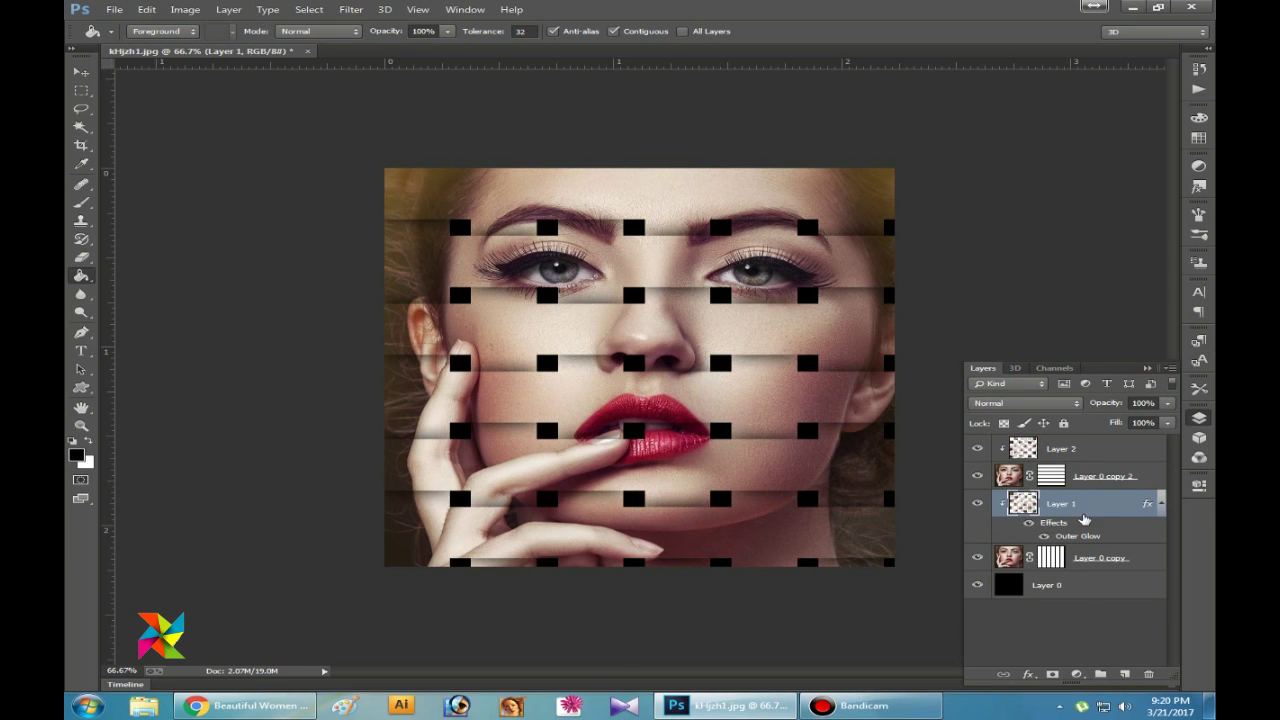
Copy Layer 1's outer glow style onto Layer 2 and stamp the visible layers into new Layer 3.
right_click(1093, 511)
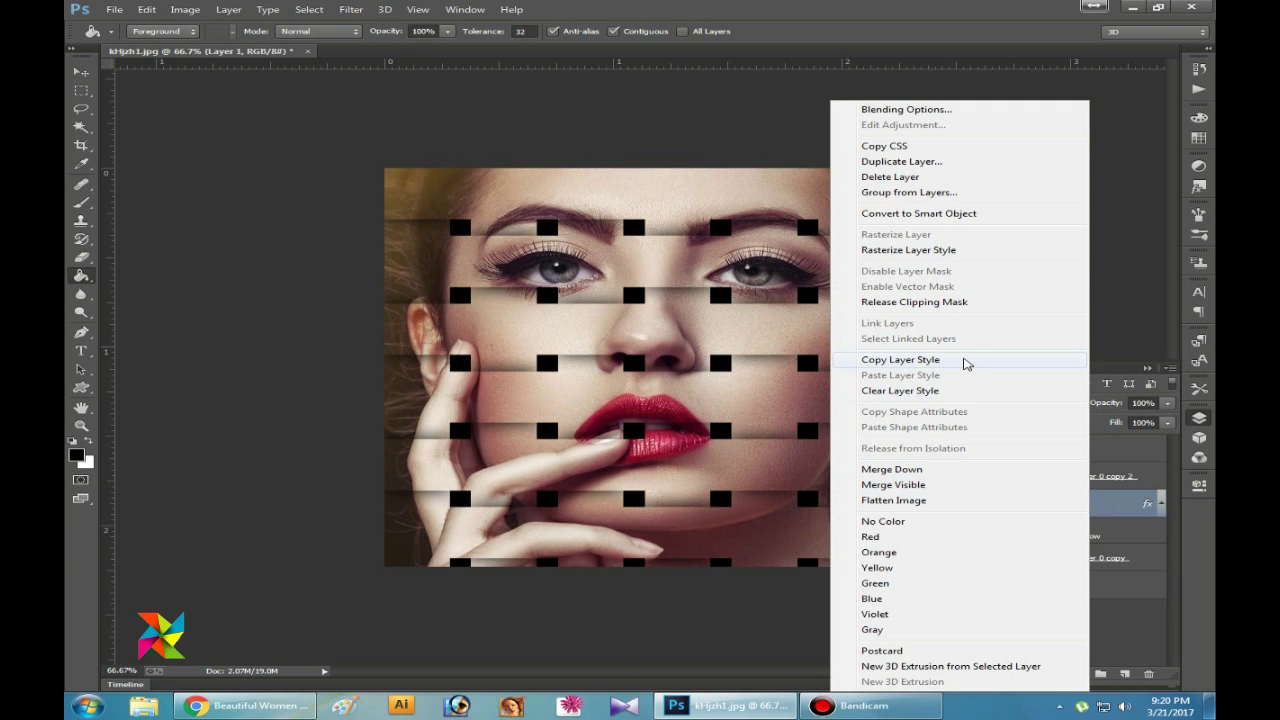
left_click(965, 360)
left_click(1080, 448)
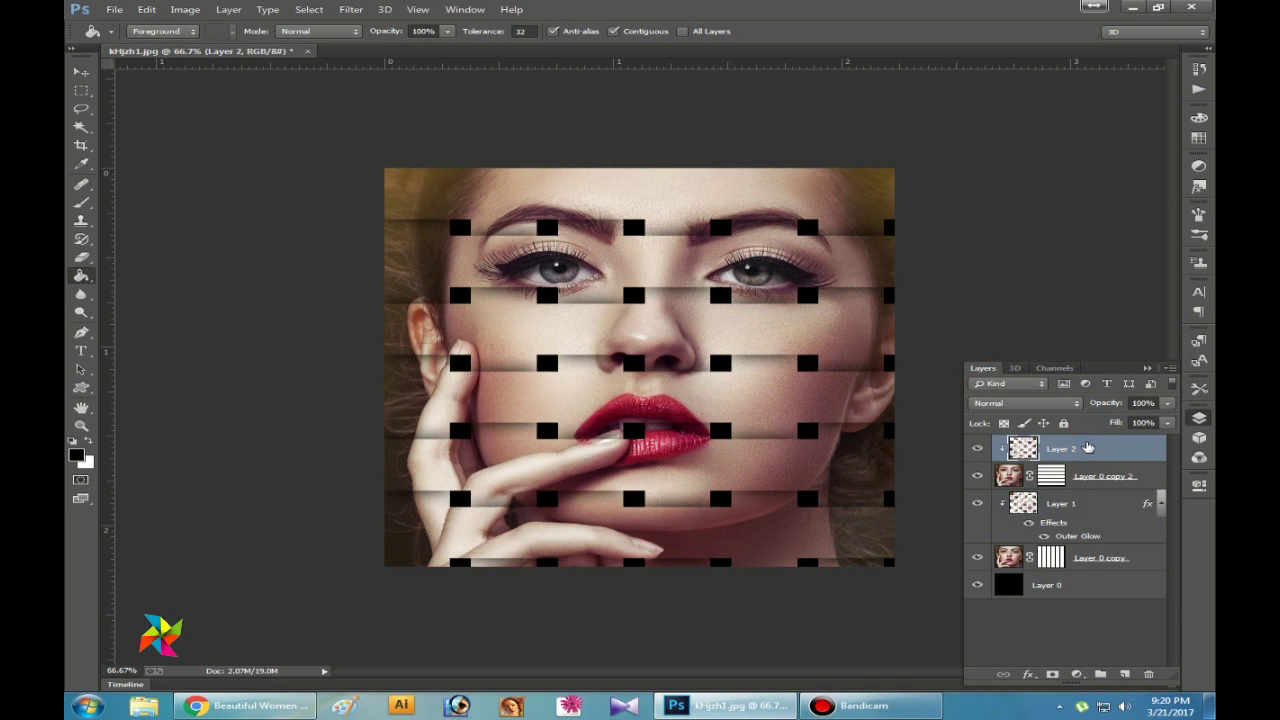
right_click(1091, 451)
left_click(950, 374)
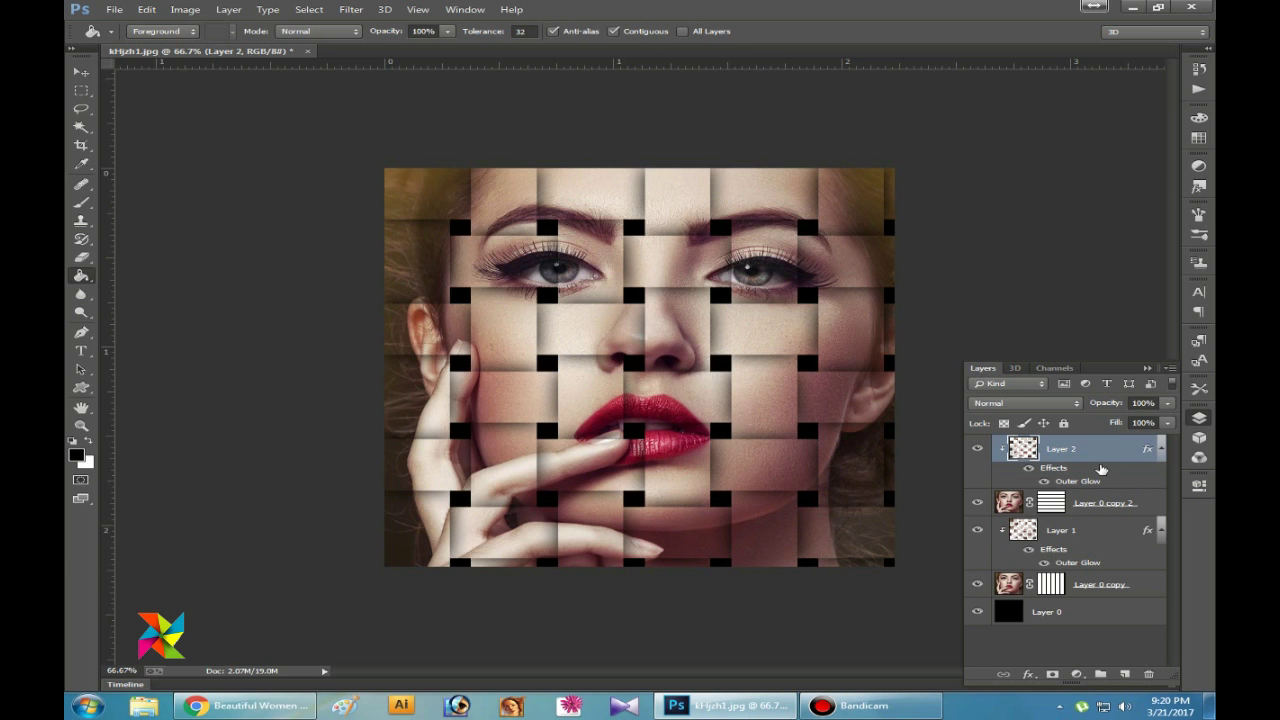
key("ctrl+shift+alt+n")
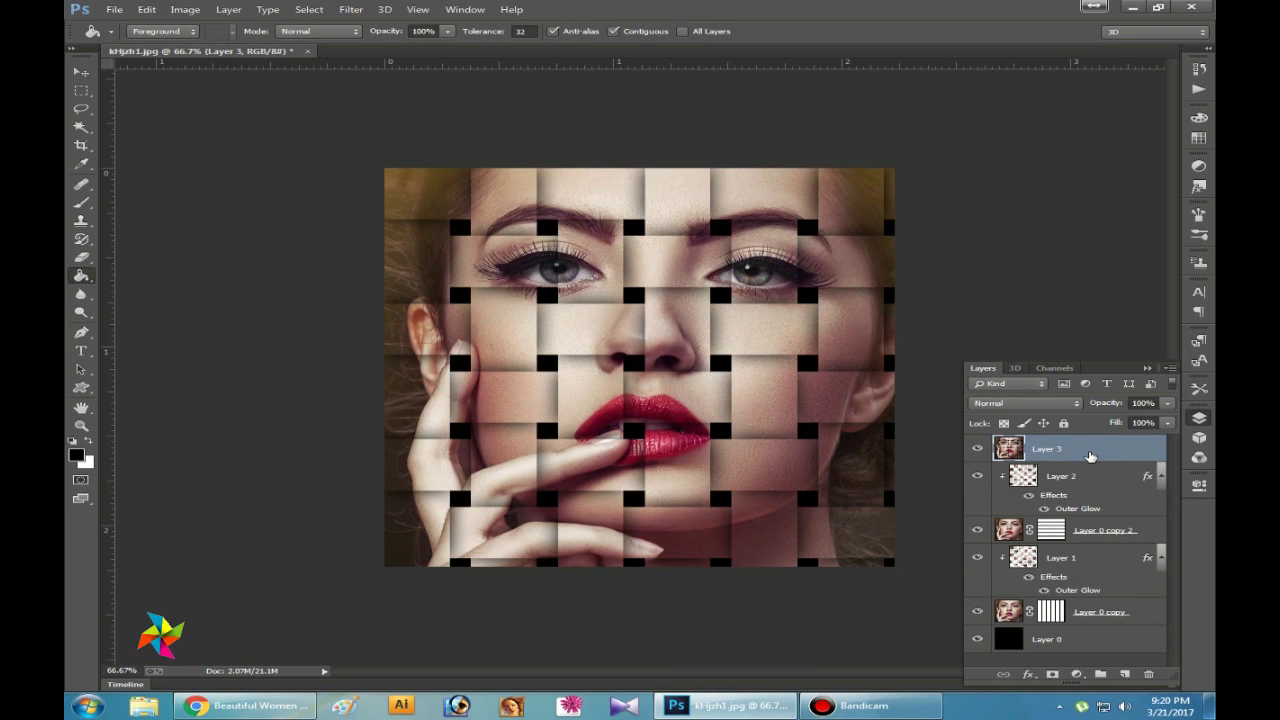
Open the Filter Gallery for the merged Layer 3.
right_click(1090, 456)
left_click(1103, 452)
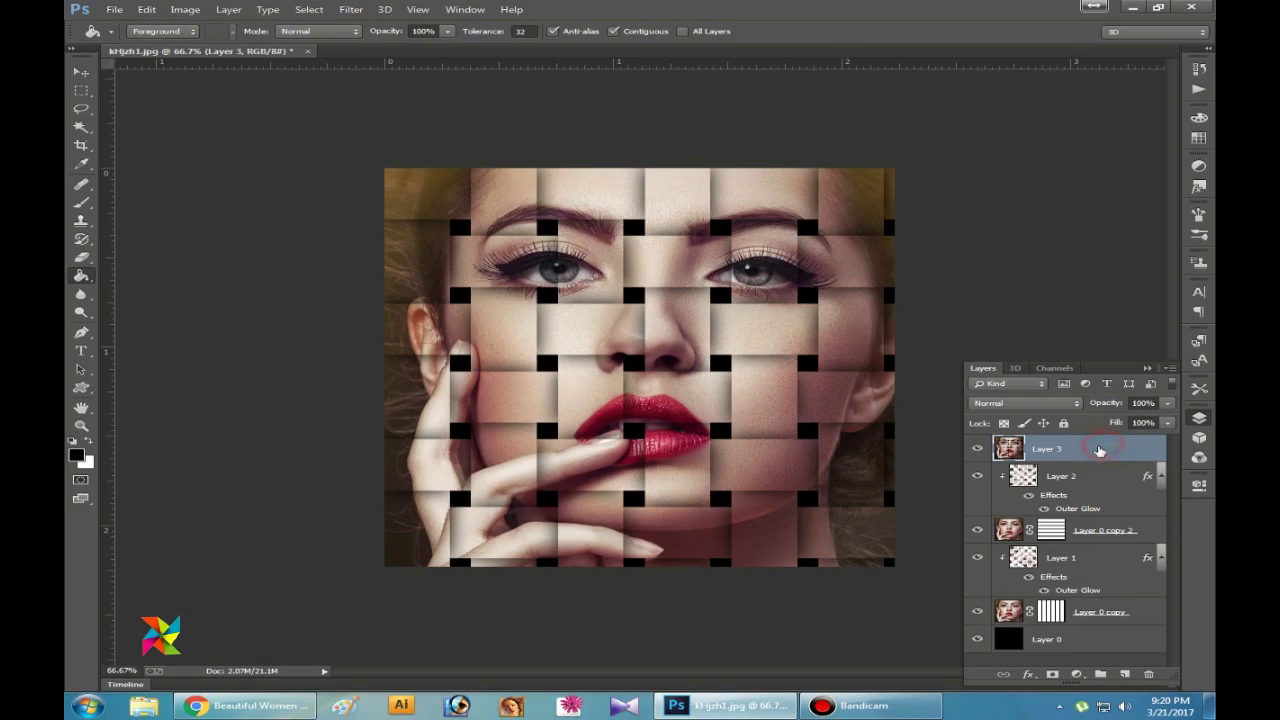
left_click(348, 10)
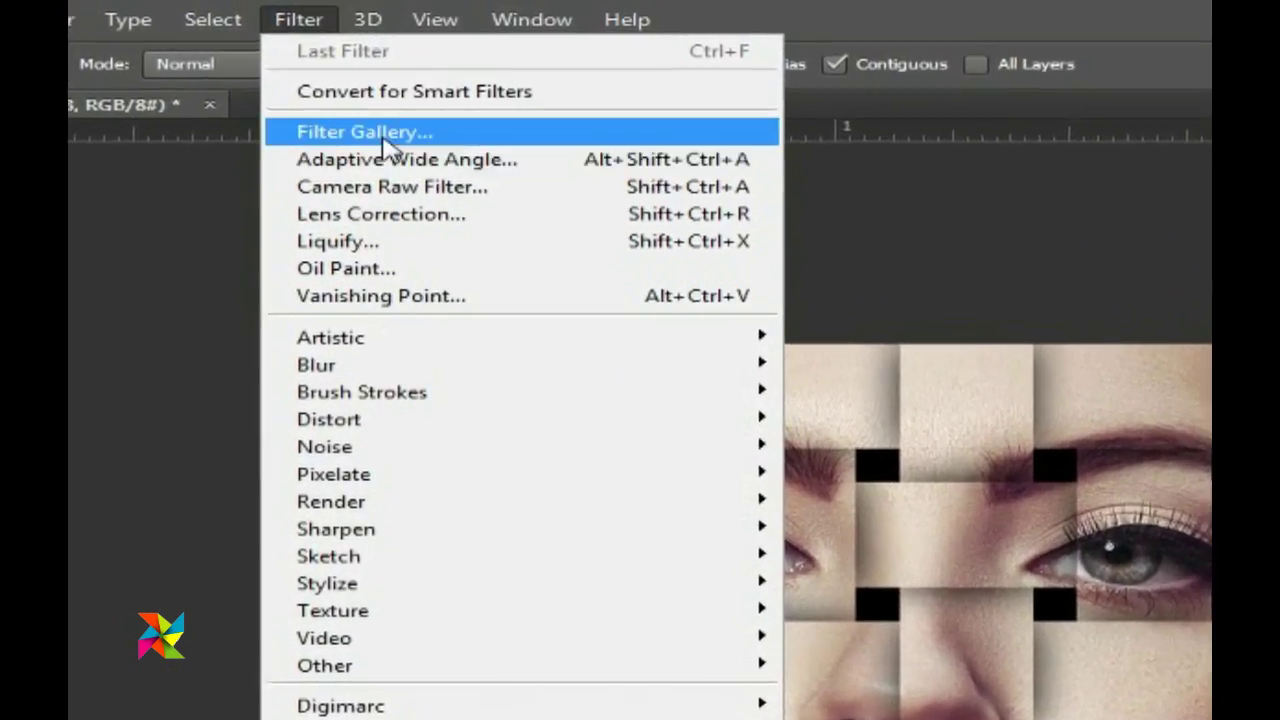
left_click(383, 140)
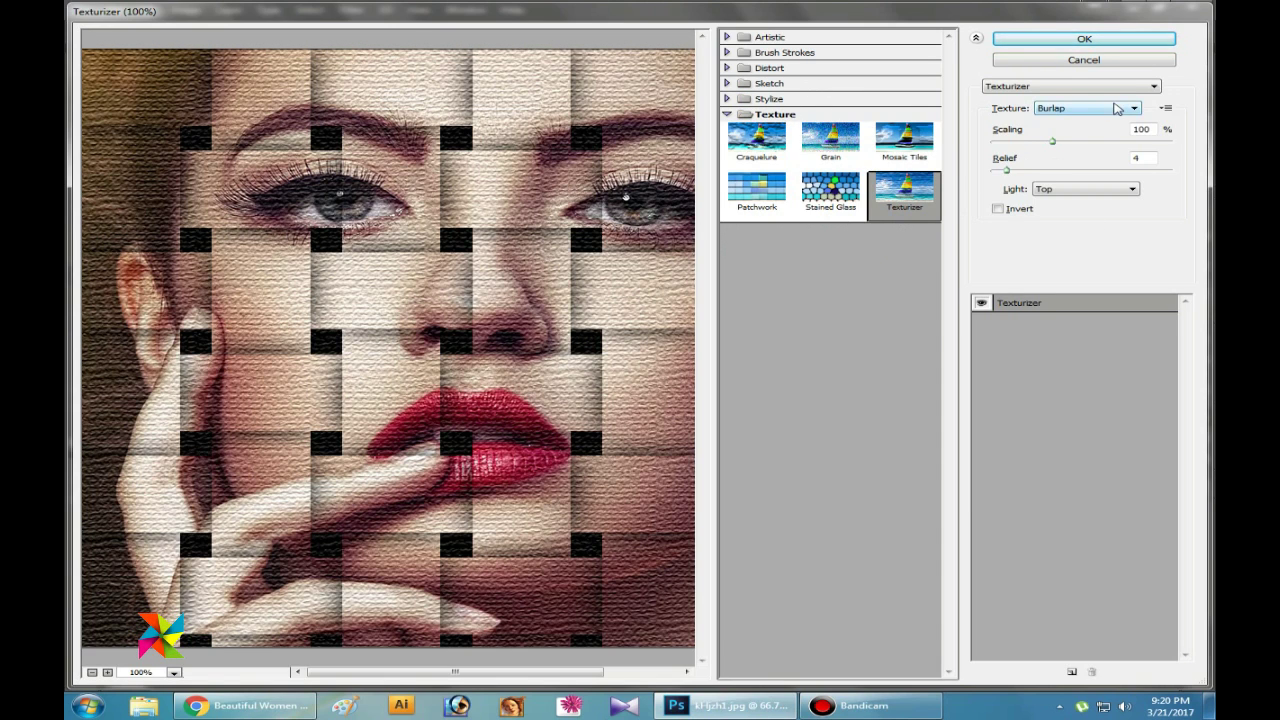
Apply Texturizer to Layer 3 with Burlap texture, 100% scaling and relief 4.
left_click(1110, 108)
left_click(1047, 120)
left_click(1097, 108)
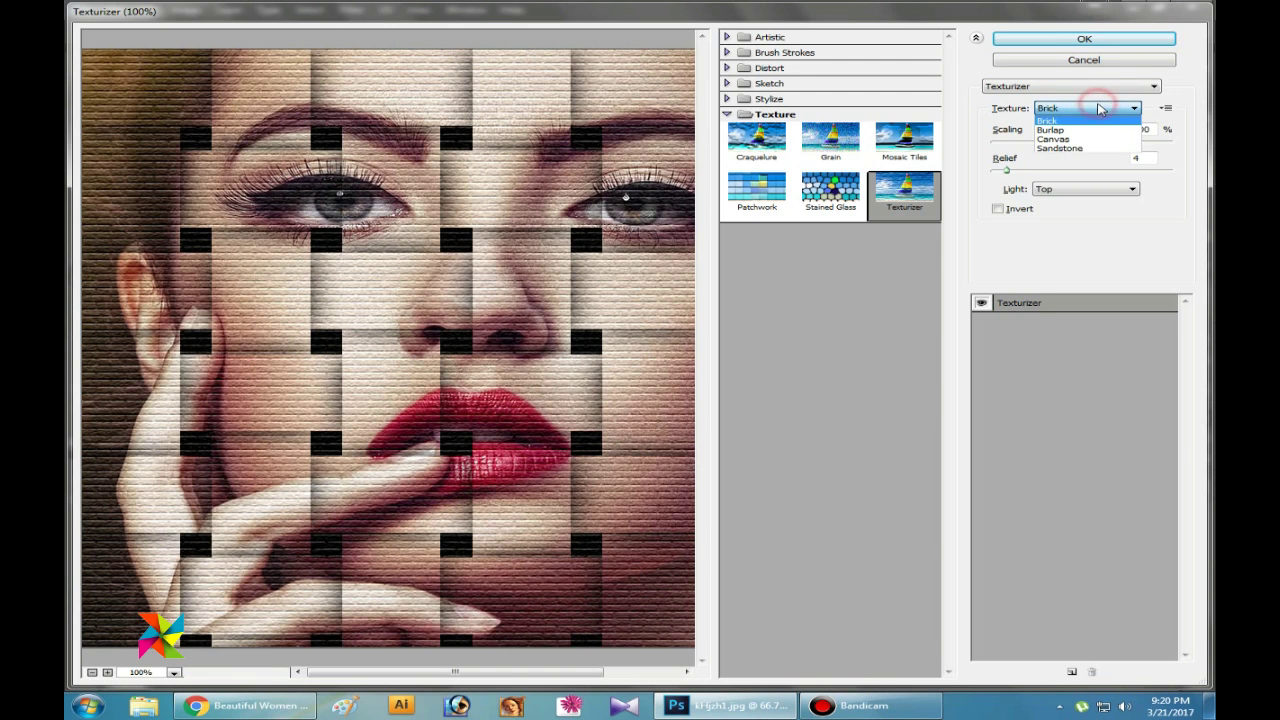
left_click(1093, 130)
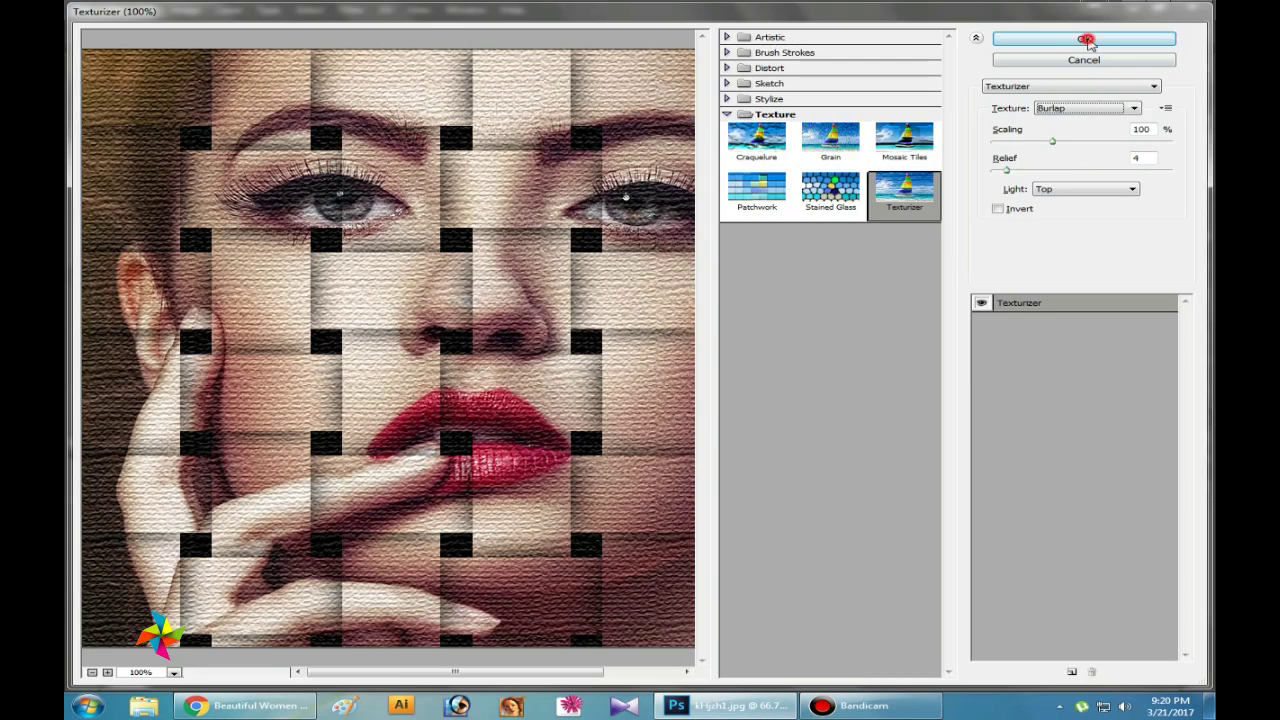
left_click(1085, 42)
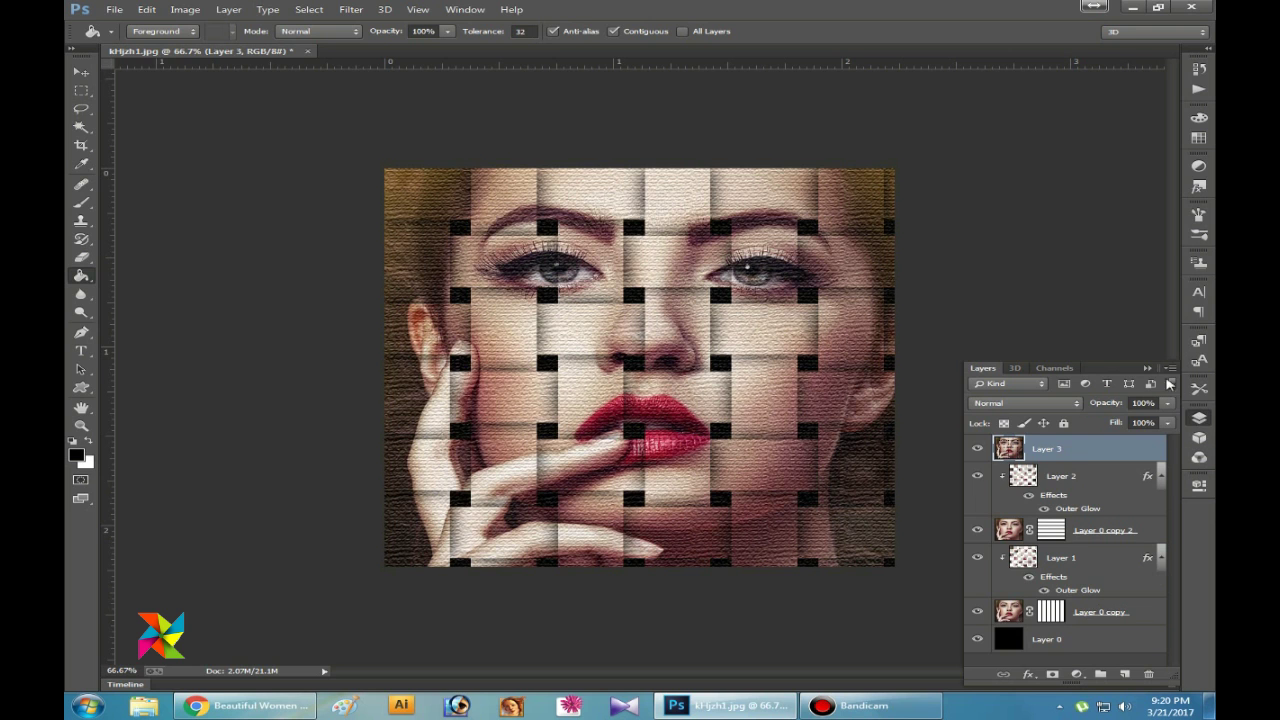
Hide the Layers panel and view the burlap-textured woven portrait at 100%, panned to its upper left.
left_click(1150, 370)
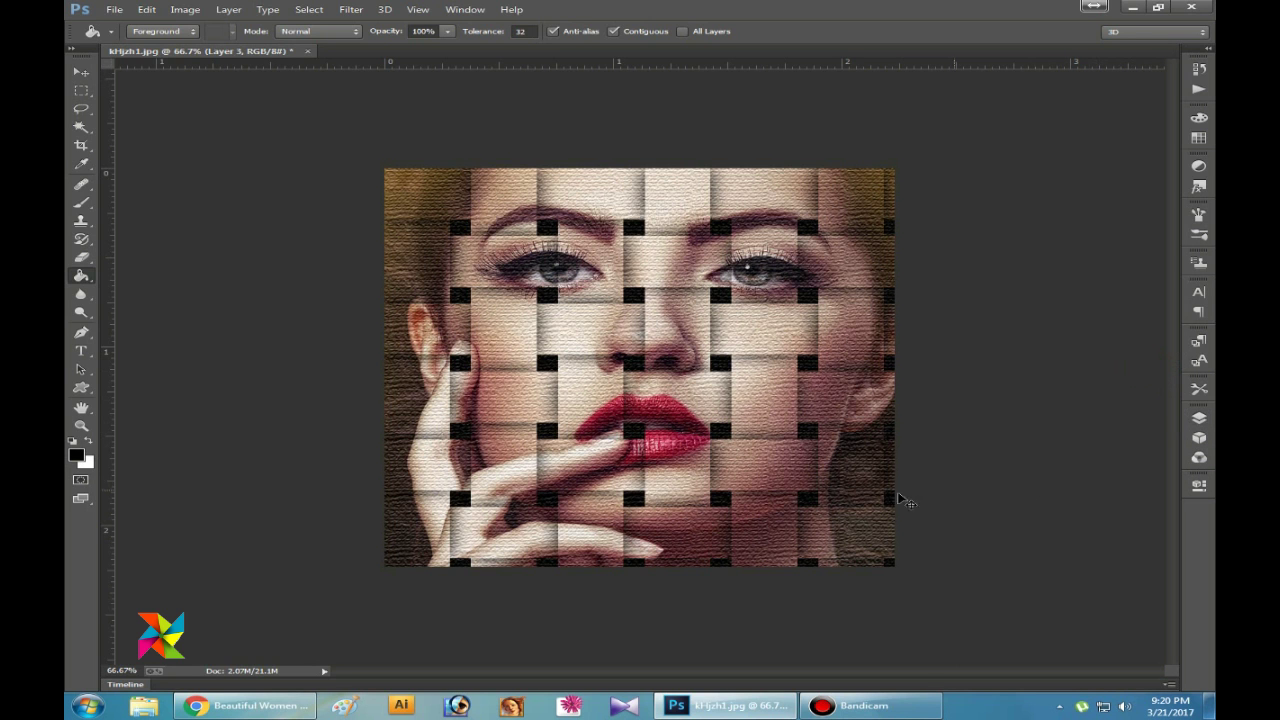
left_click(825, 431, "ctrl")
mouse_move(915, 411)
left_mouse_down()
mouse_move(1034, 457)
mouse_move(1046, 443)
left_mouse_up()
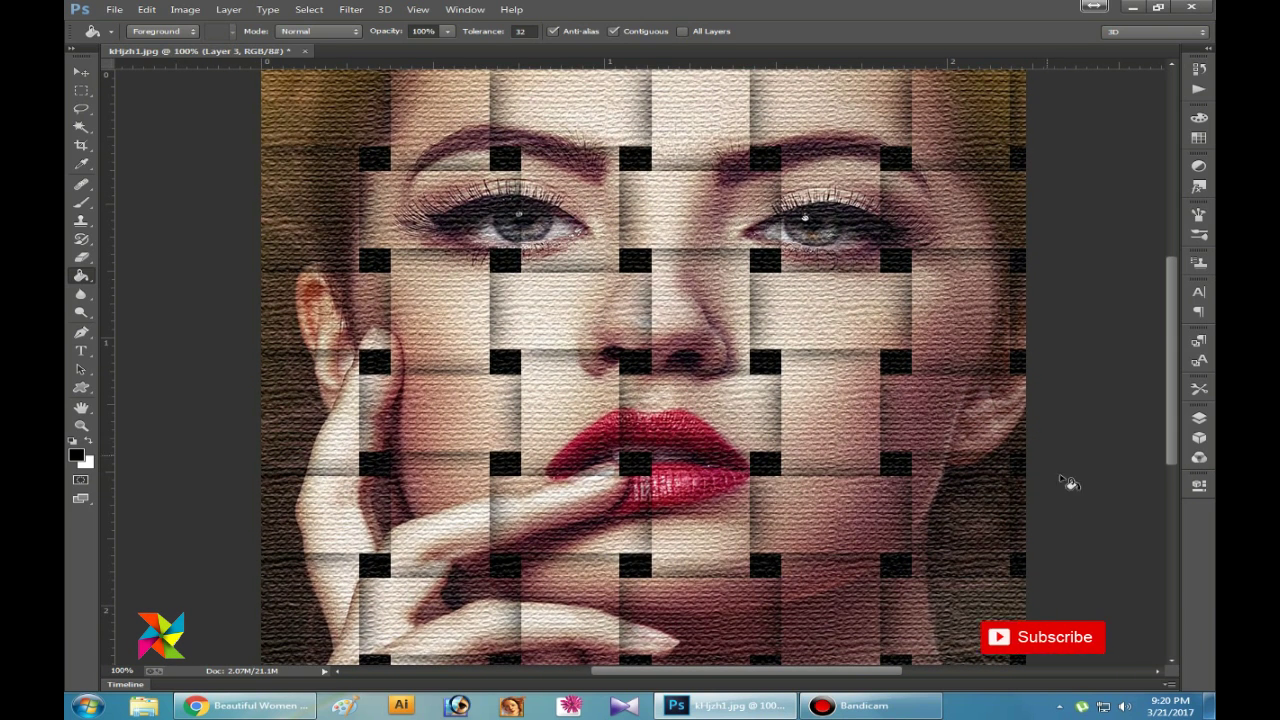